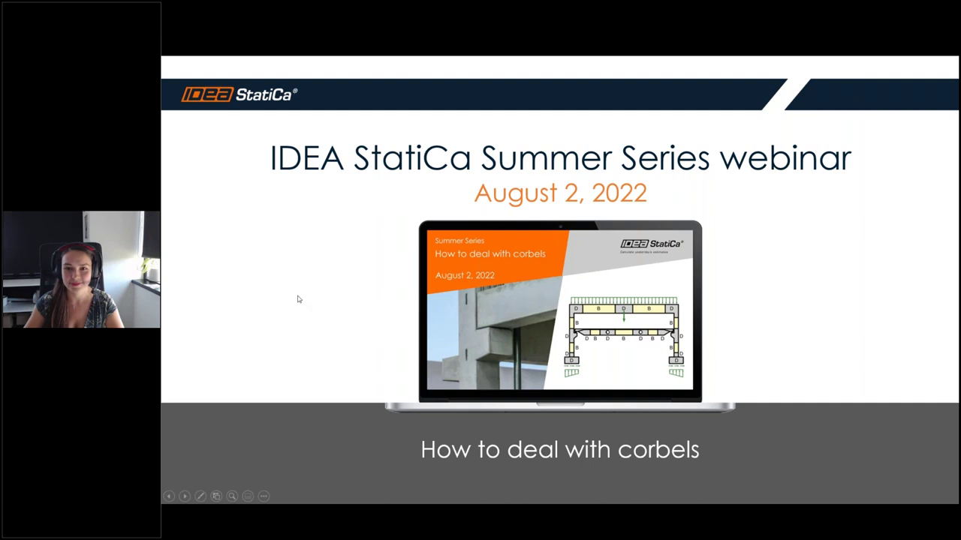
left_click(185, 496)
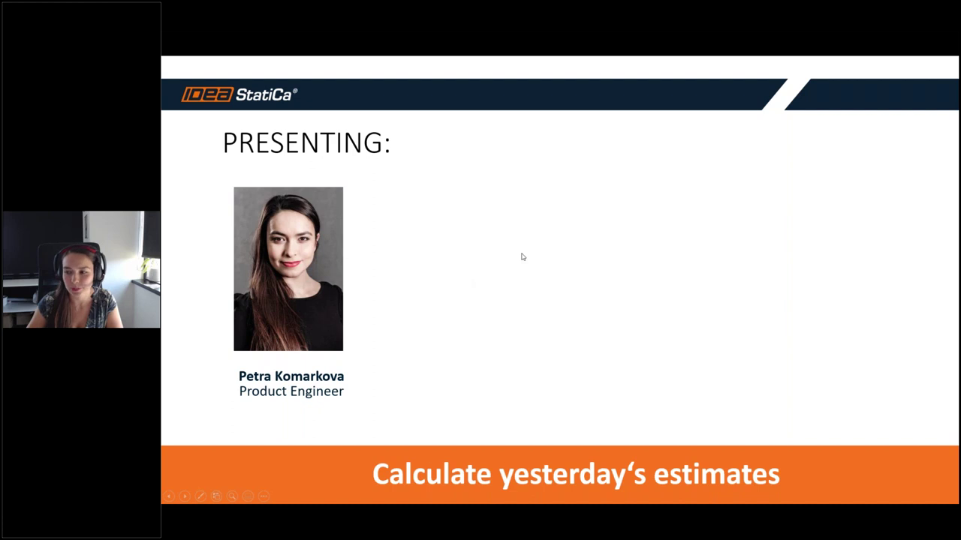
left_click(513, 307)
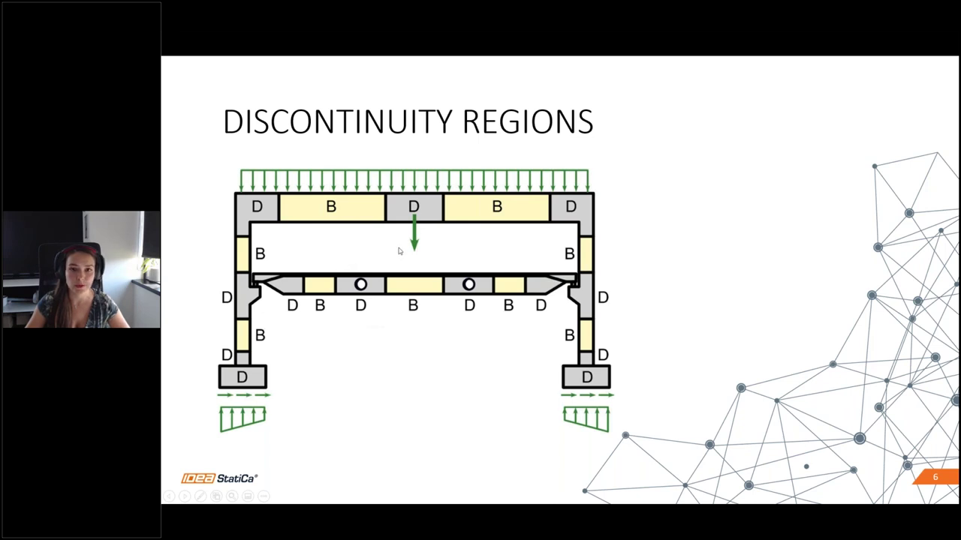
left_click(338, 325)
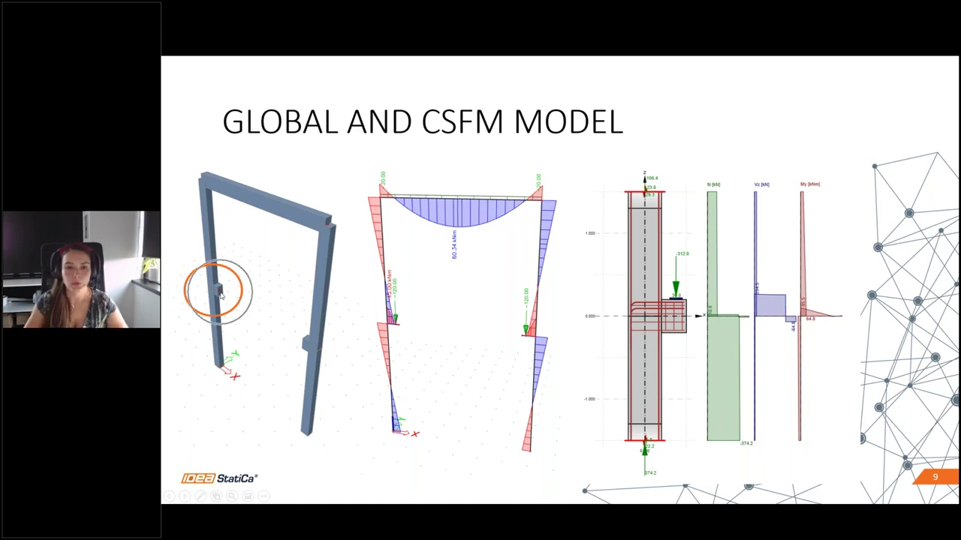
left_click(768, 219)
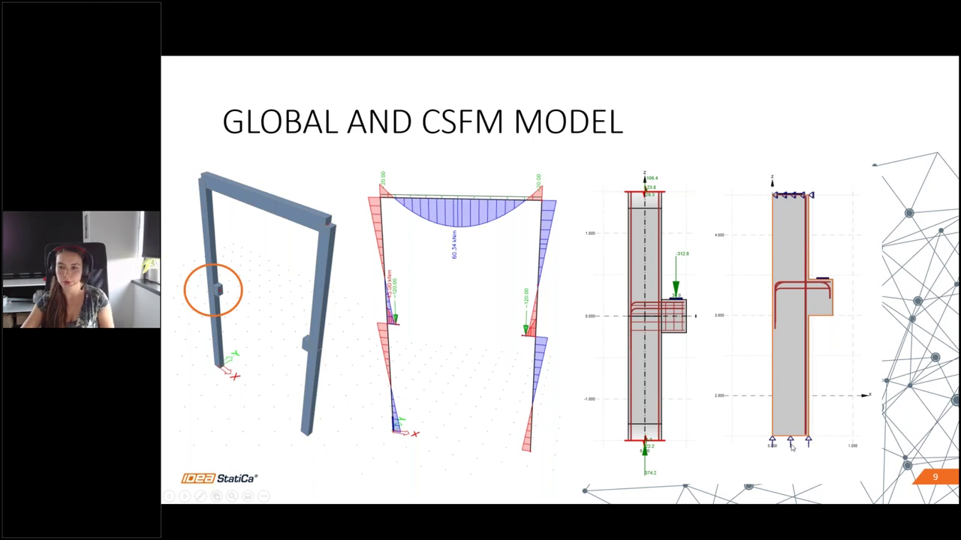
key("ctrl")
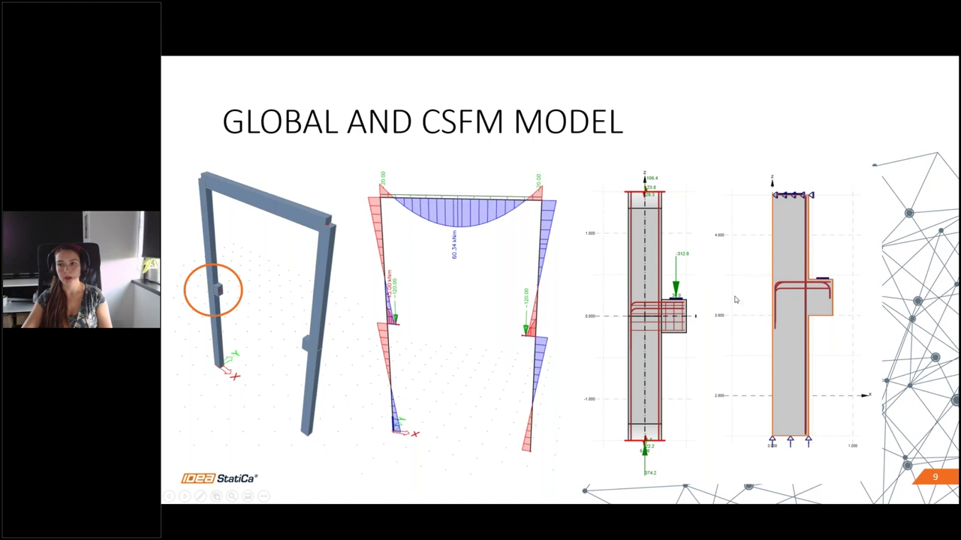
left_click(753, 161)
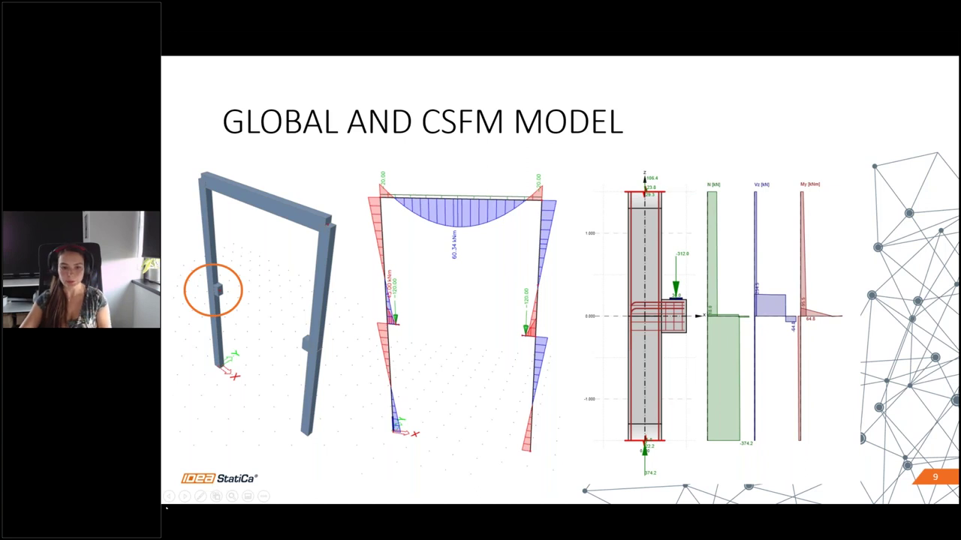
key("Right")
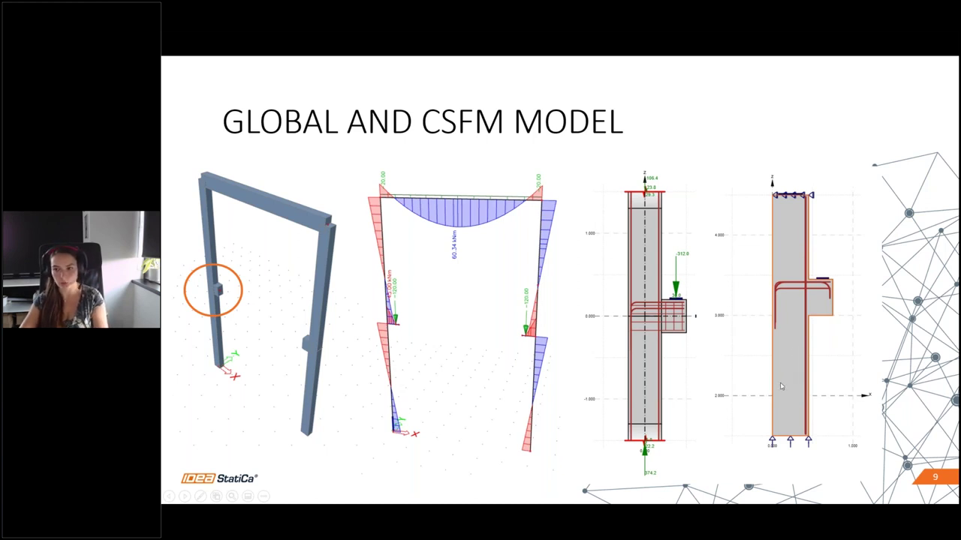
left_click(186, 498)
left_click(199, 496)
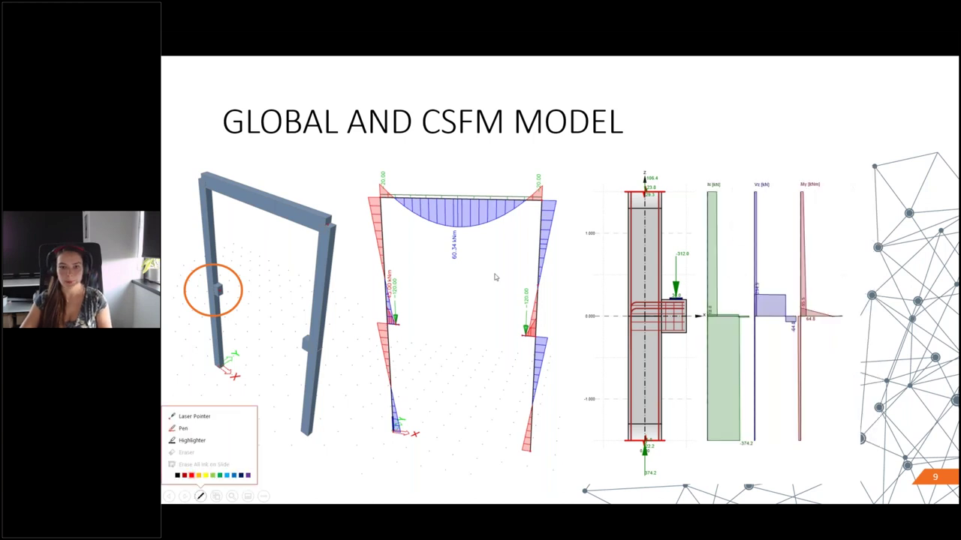
left_click(496, 276)
key("Right")
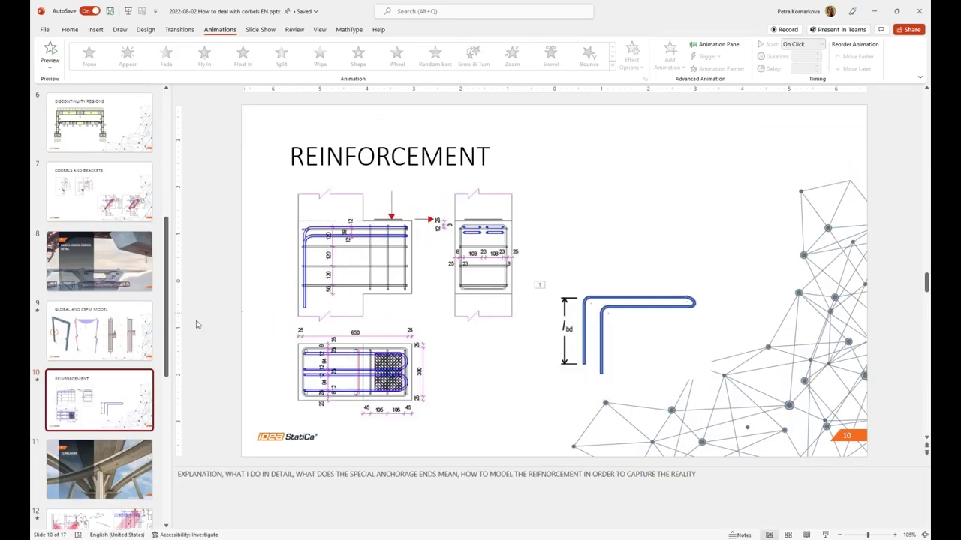
Minimize the presentation, SCIA Engineer and file explorer windows, and reposition the IDEA StatiCa launcher on the empty desktop
left_click(875, 11)
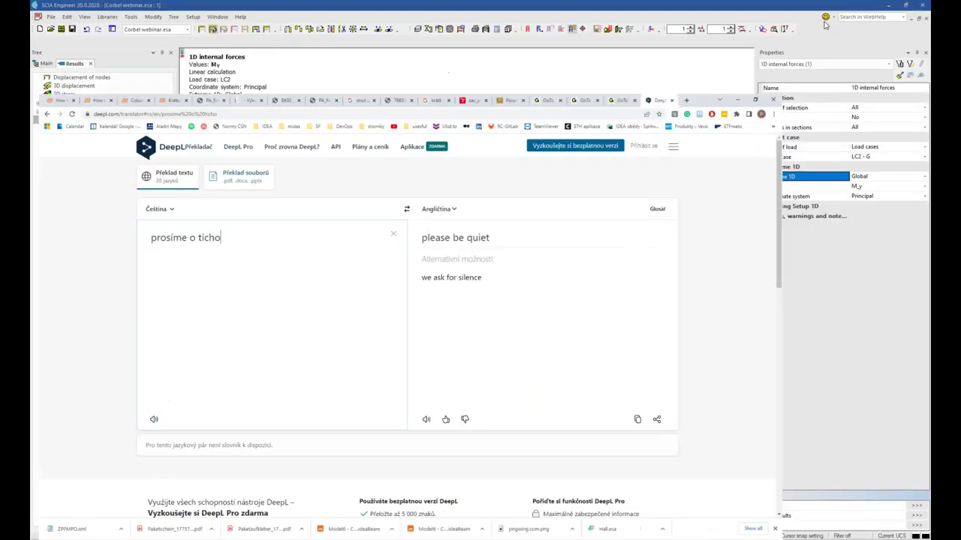
left_click(824, 25)
left_click(887, 5)
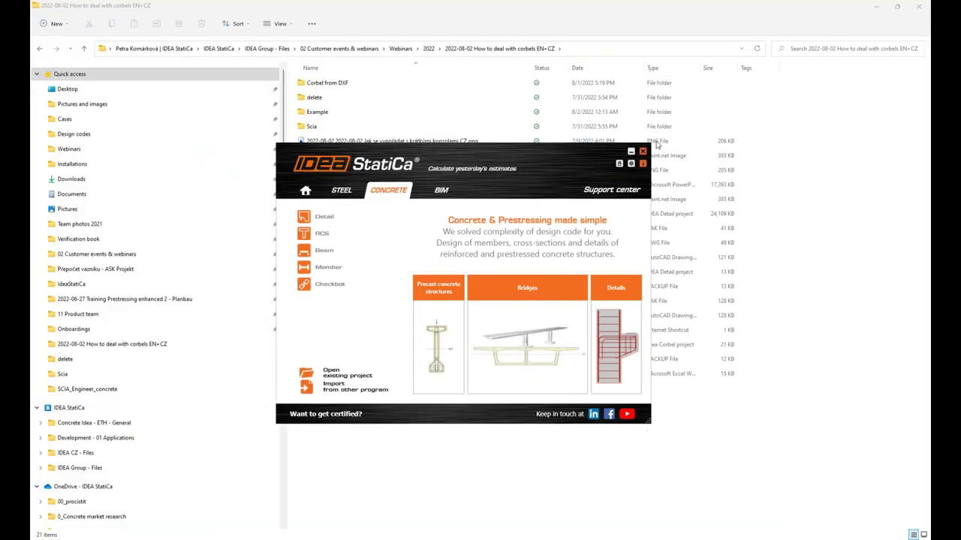
left_click(873, 6)
left_click_drag(508, 153, 516, 79)
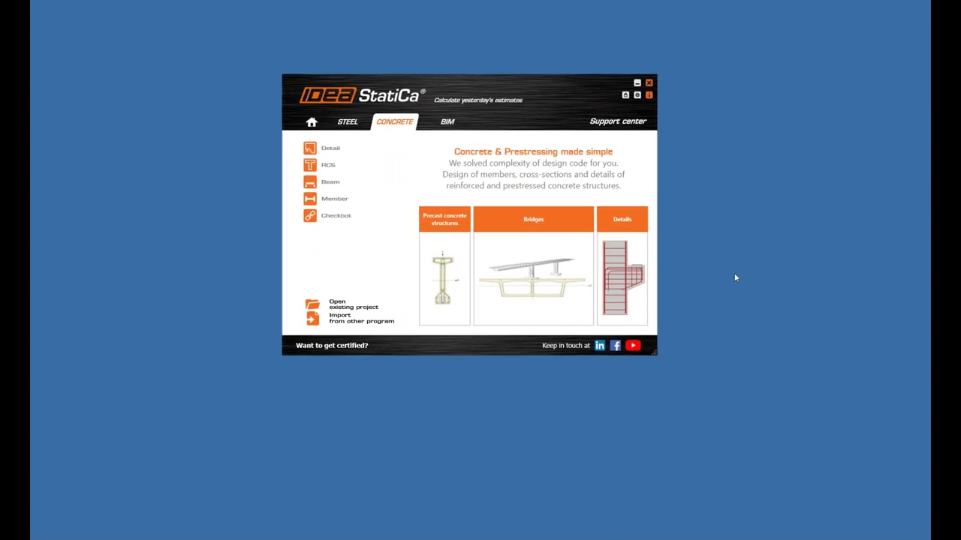
left_click_drag(493, 94, 472, 114)
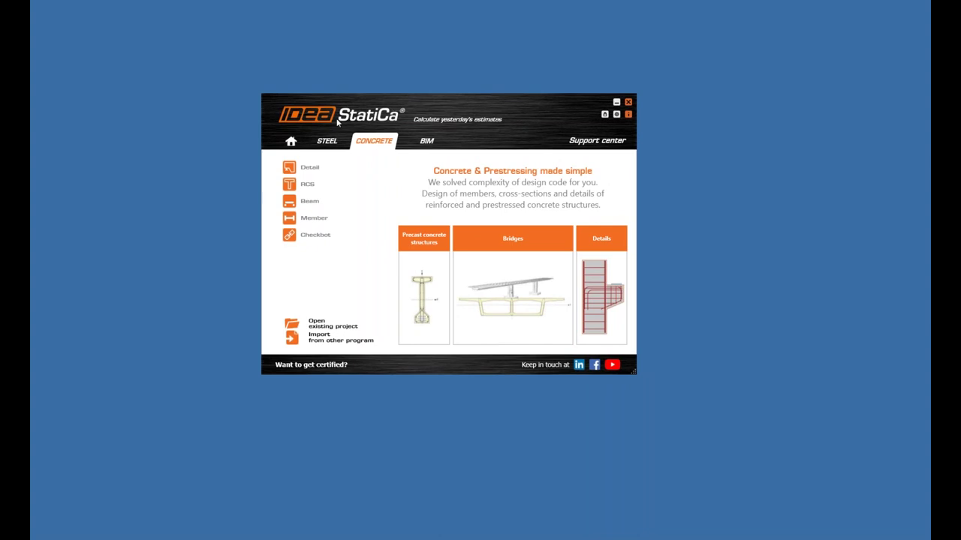
Launch the Detail application from the launcher's Concrete modules and maximize its window
left_click(290, 141)
left_click(374, 141)
left_click(313, 170)
left_click_drag(742, 204, 405, 4)
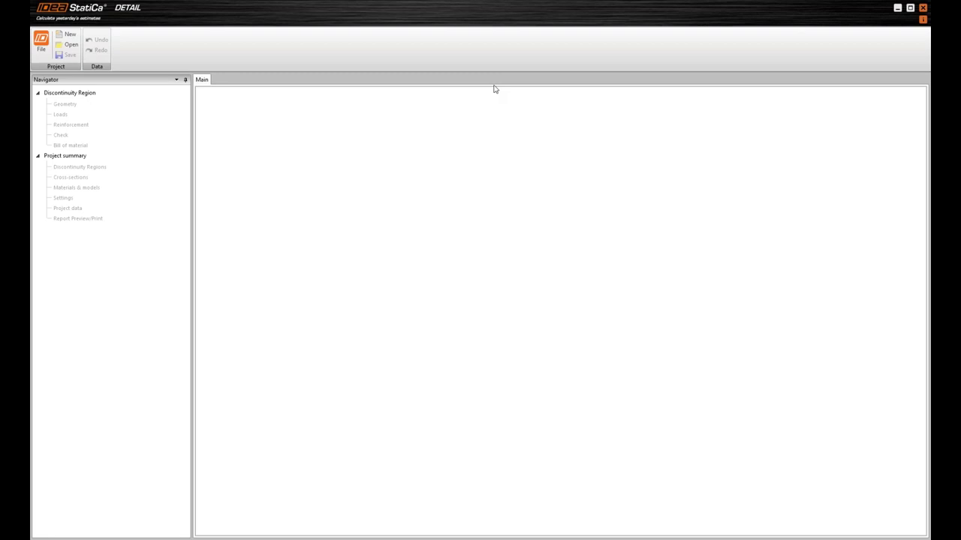
Start a new project and review the available concrete grades, keeping C30/37
left_click(69, 34)
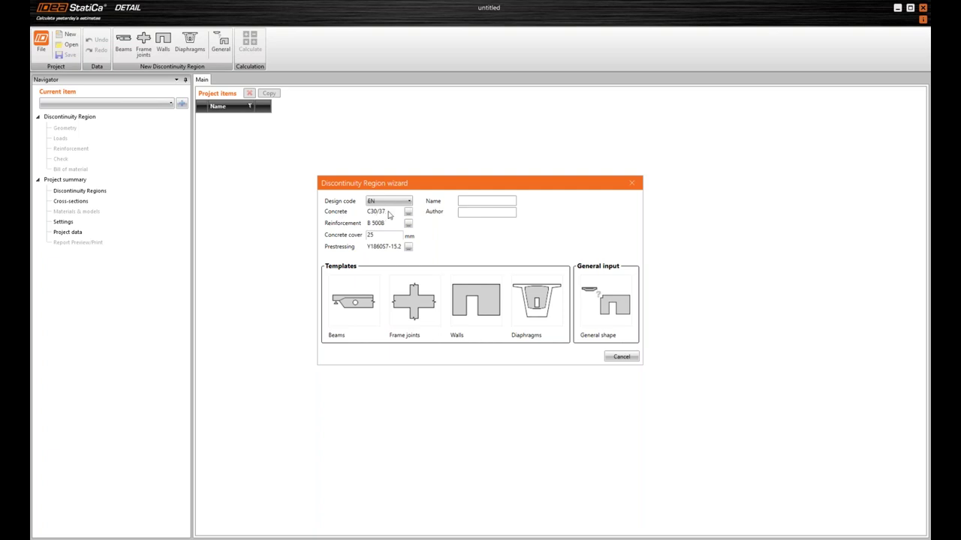
left_click(408, 212)
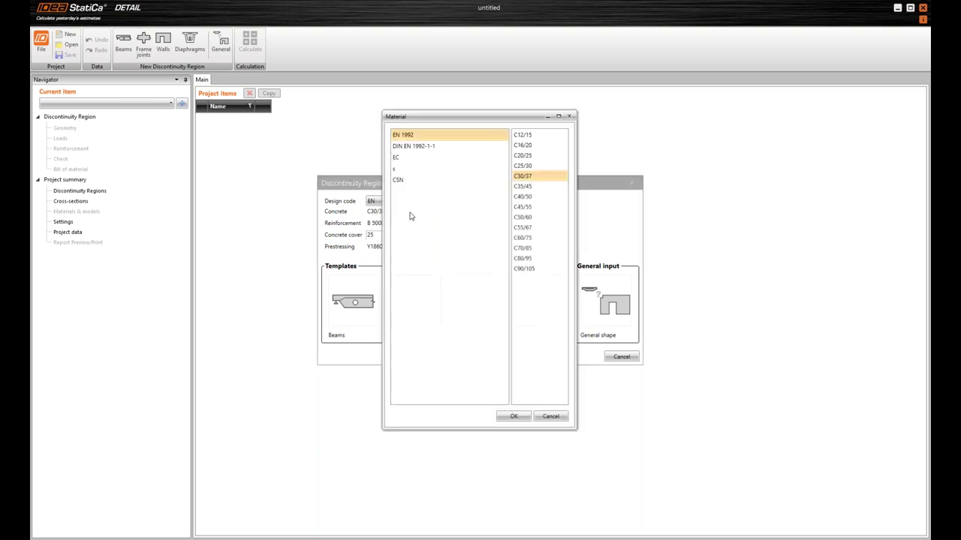
left_click(569, 118)
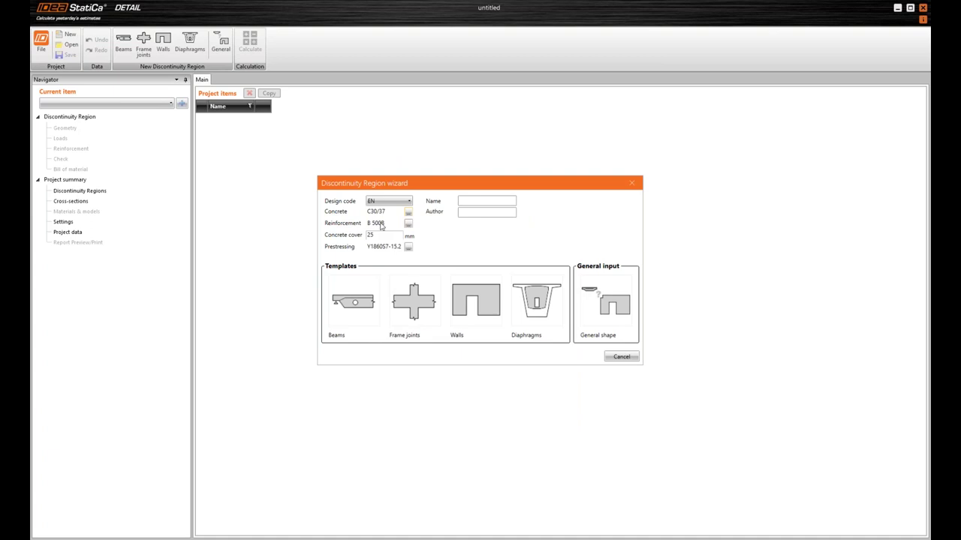
Name the project Corbel with the author's name filled in, and base it on the Column with bracket frame joint template
double_click(384, 234)
key("Tab")
type("Pe")
left_click(416, 314)
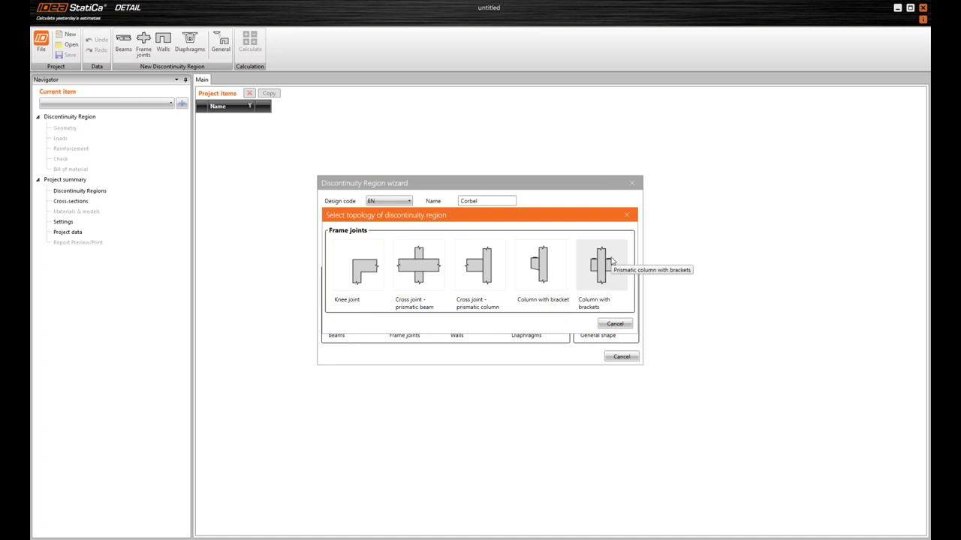
left_click(552, 264)
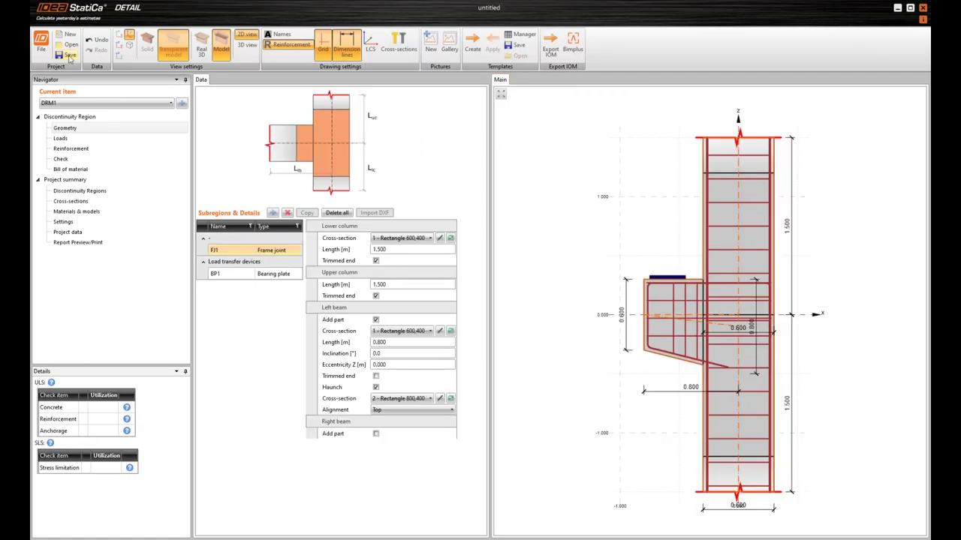
Save the project in the Example folder as Corbel-webinar live
left_click(68, 56)
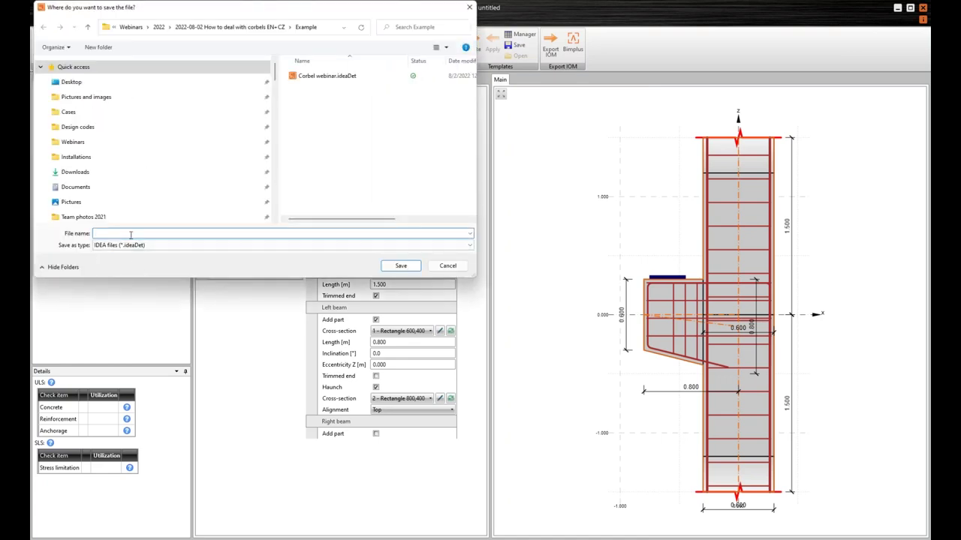
type("Corbel")
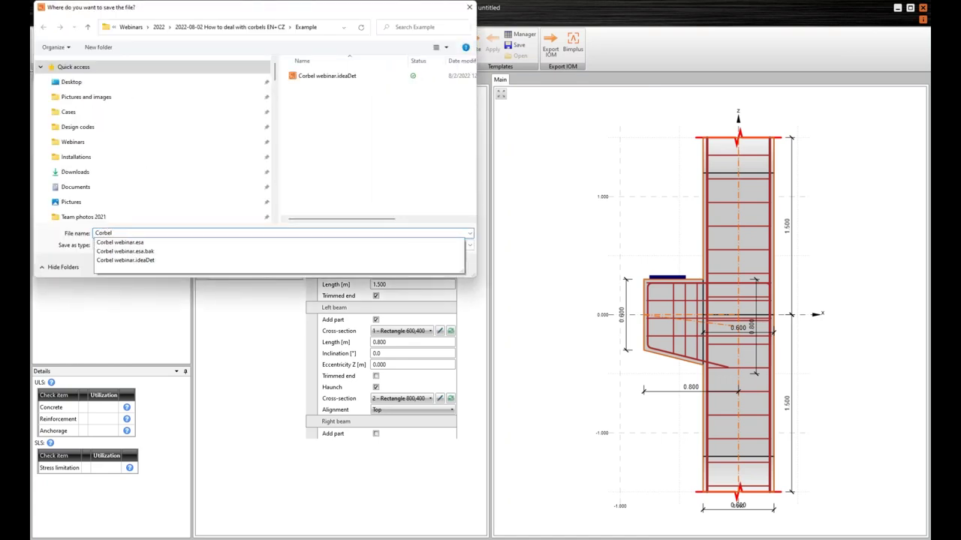
type("-webinar live")
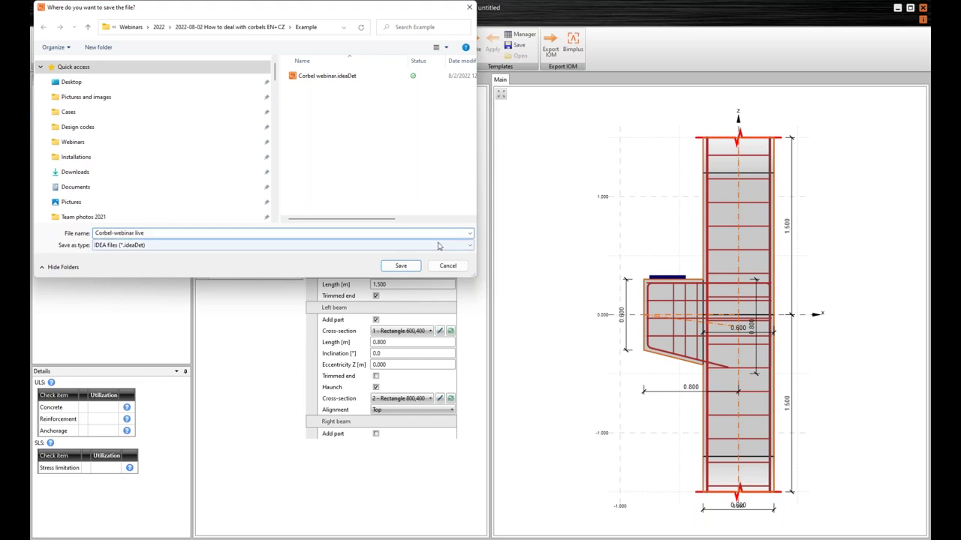
left_click(401, 266)
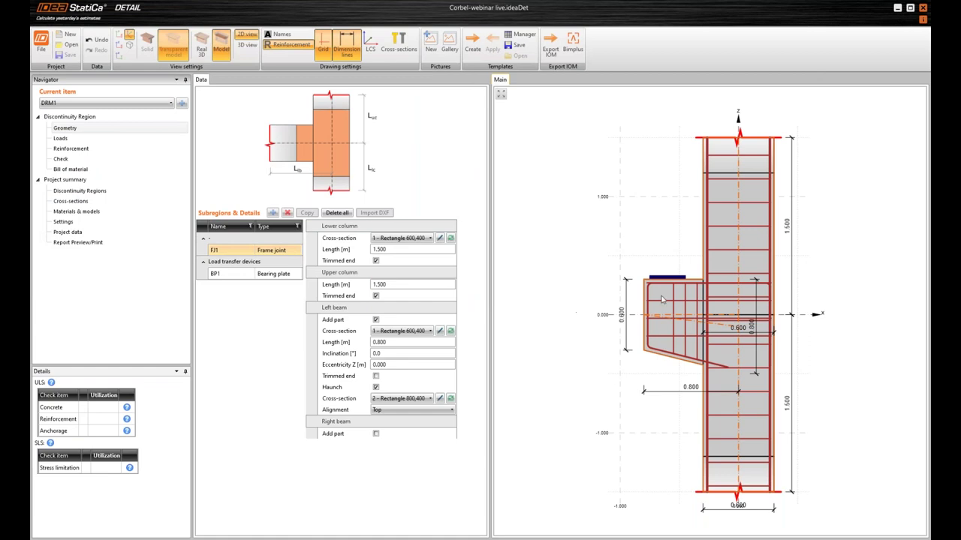
Show the model in the Real 3D view and examine the bracket and column reinforcement
scroll(732, 335, "down", 1)
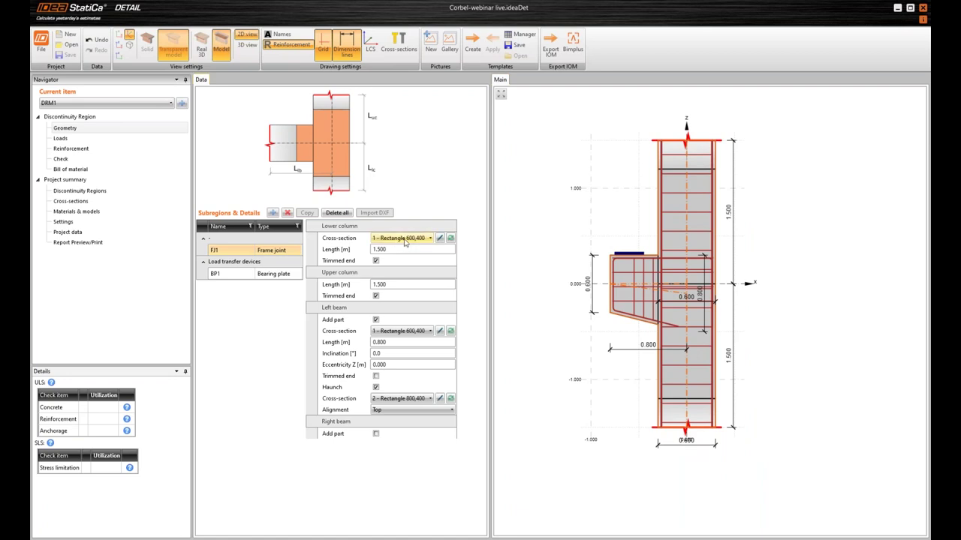
left_click(208, 54)
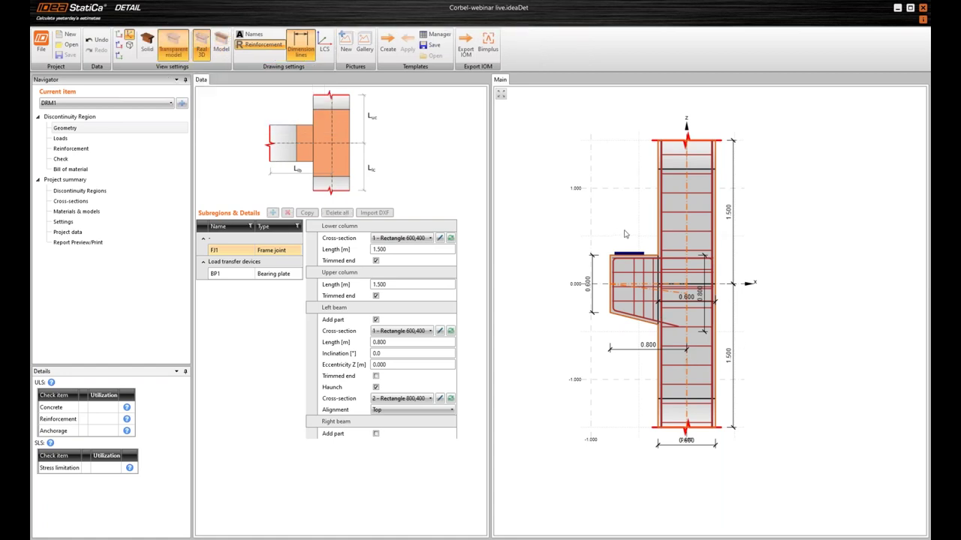
scroll(623, 386, "up", 5)
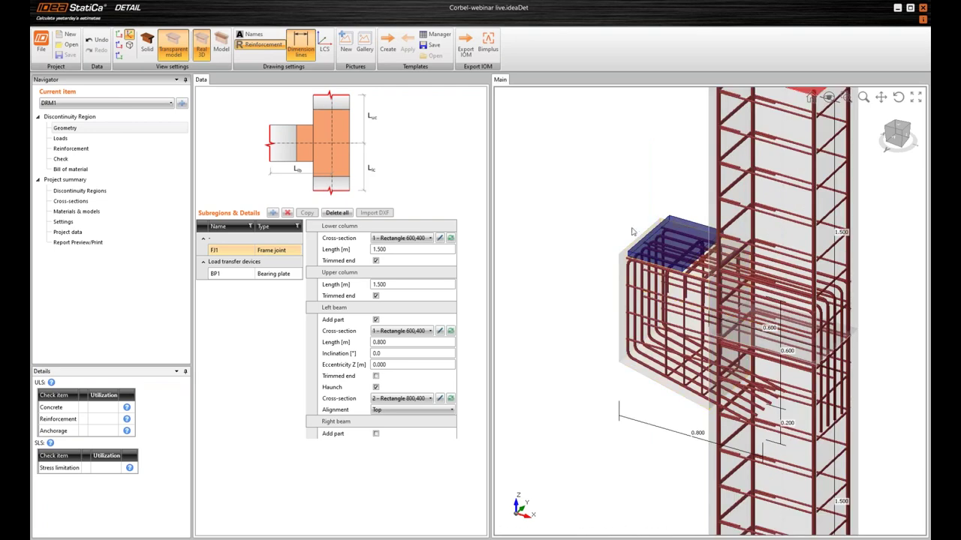
scroll(649, 362, "down", 5)
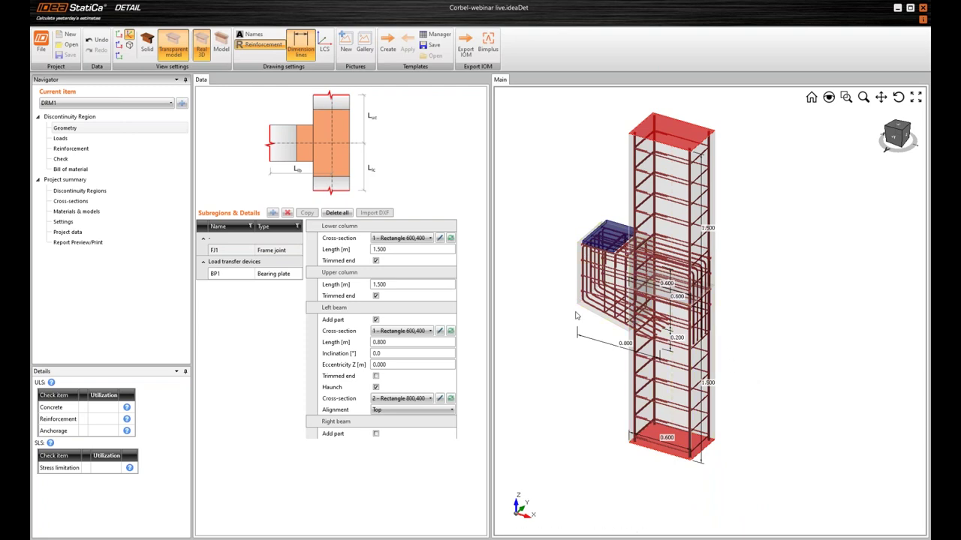
Edit the lower column's rectangular cross-section to a height of 400 mm and a width of 300 mm
left_click(440, 238)
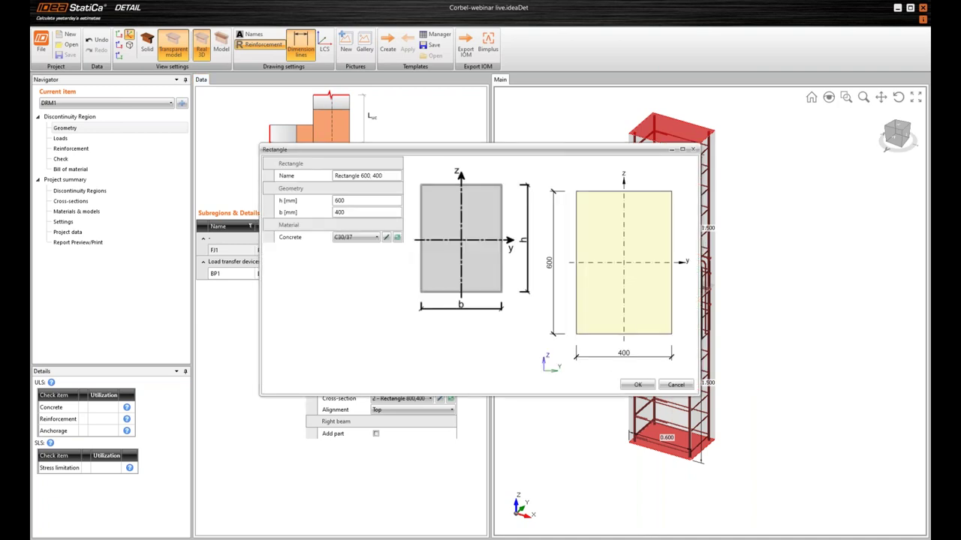
left_click(379, 200)
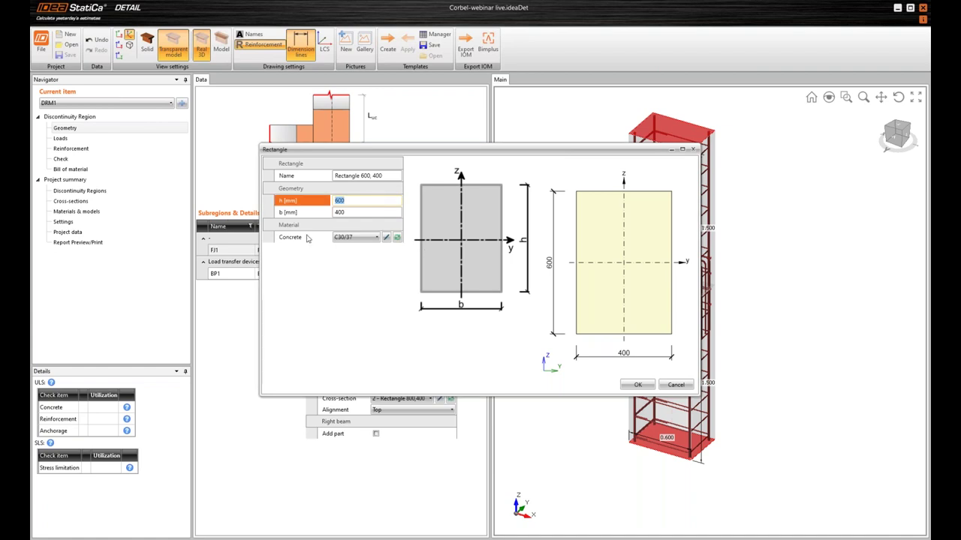
type("400")
key("Tab")
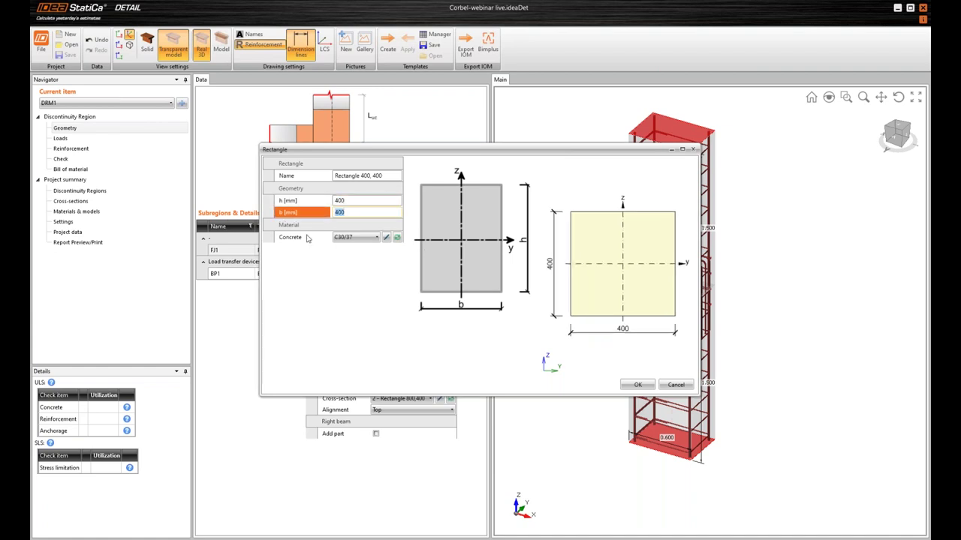
type("3")
key("Tab")
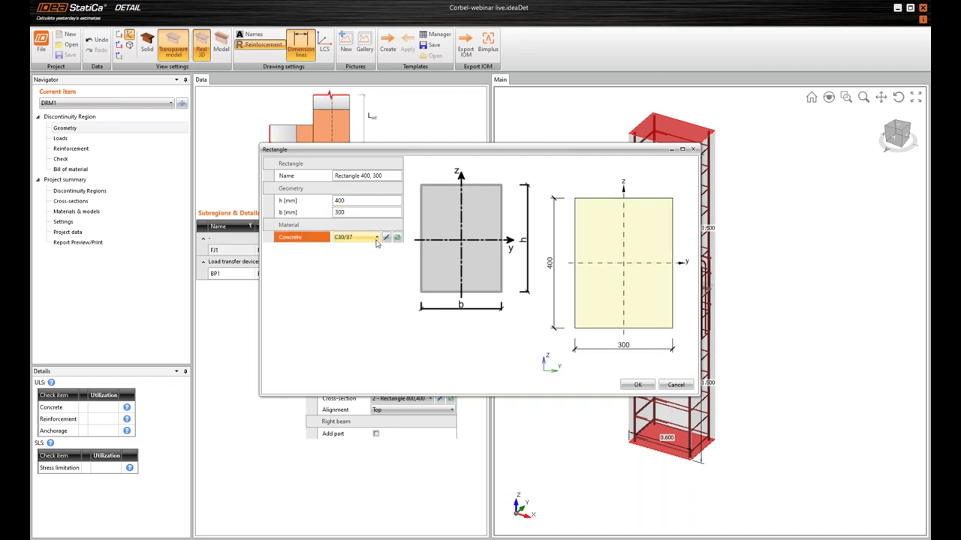
left_click(637, 385)
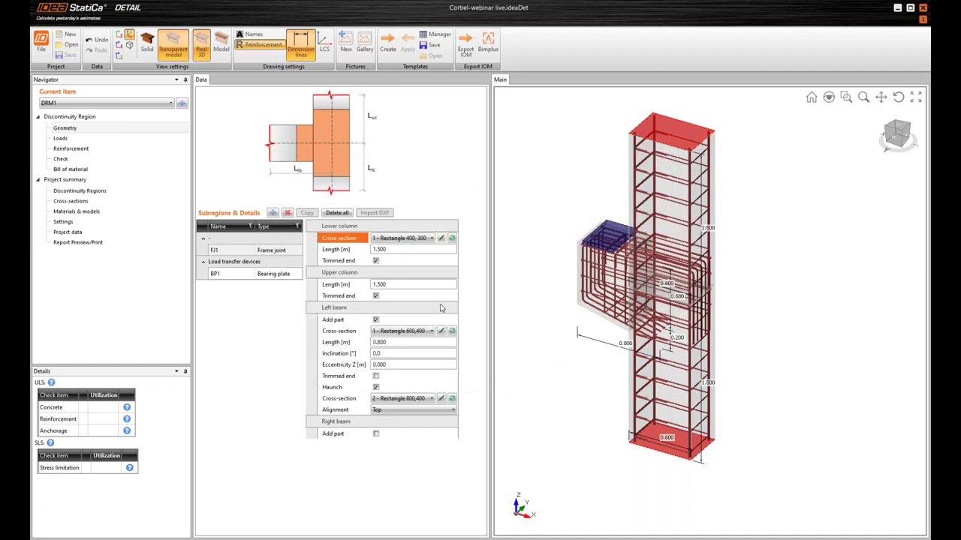
Assign the cross-section 1 - Rectangle 400, 300 to the left beam
left_click(407, 336)
left_click(406, 337)
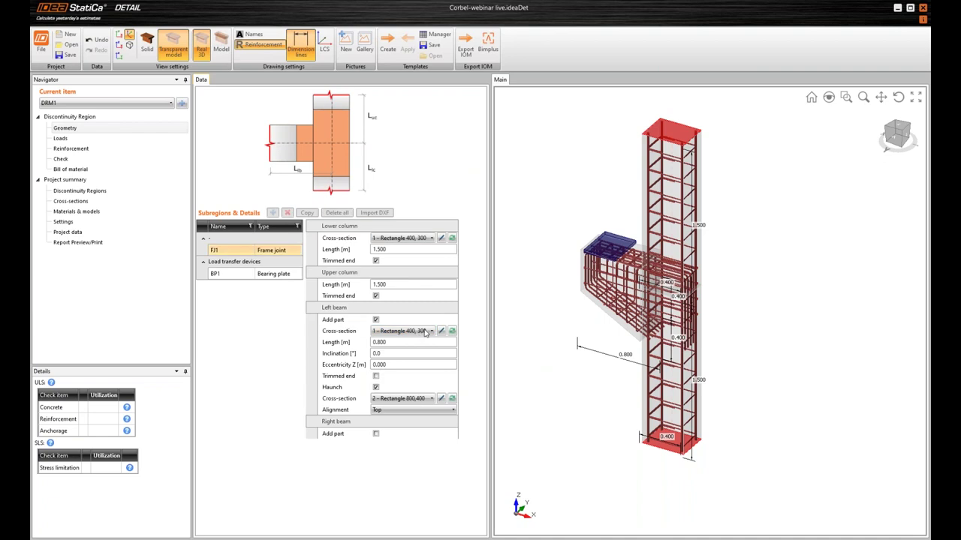
left_click(407, 329)
left_click(408, 330)
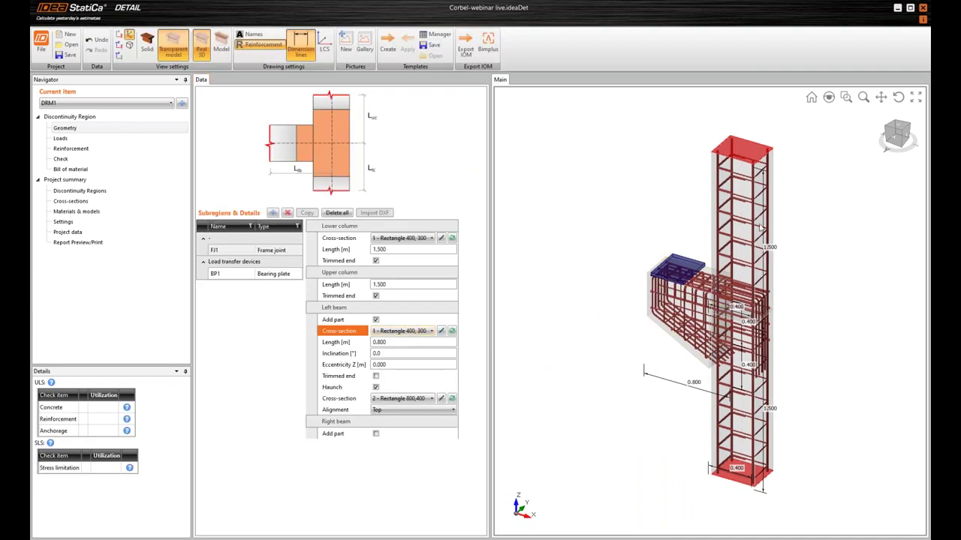
scroll(698, 315, "up", 3)
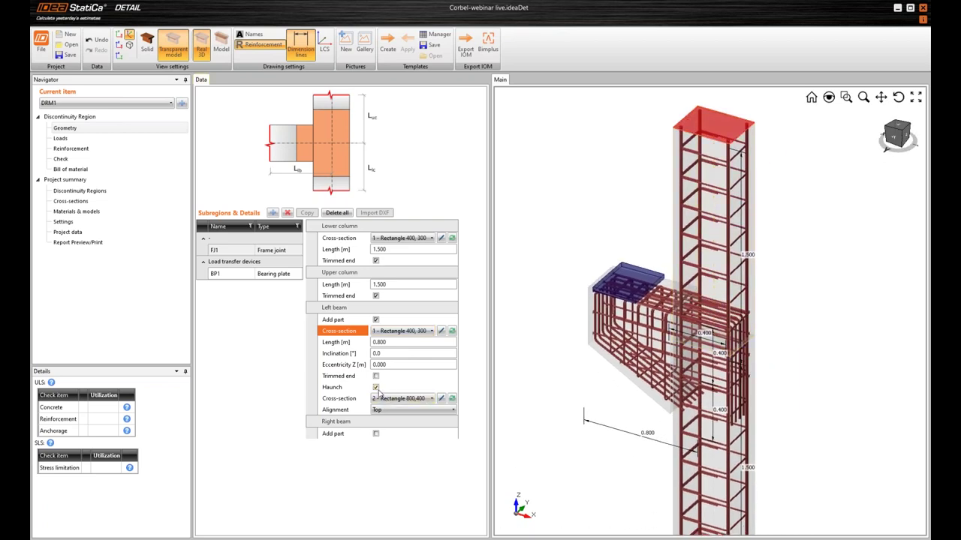
Remove the left beam together with its dependent entities and add a right beam to the frame joint
left_click(376, 320)
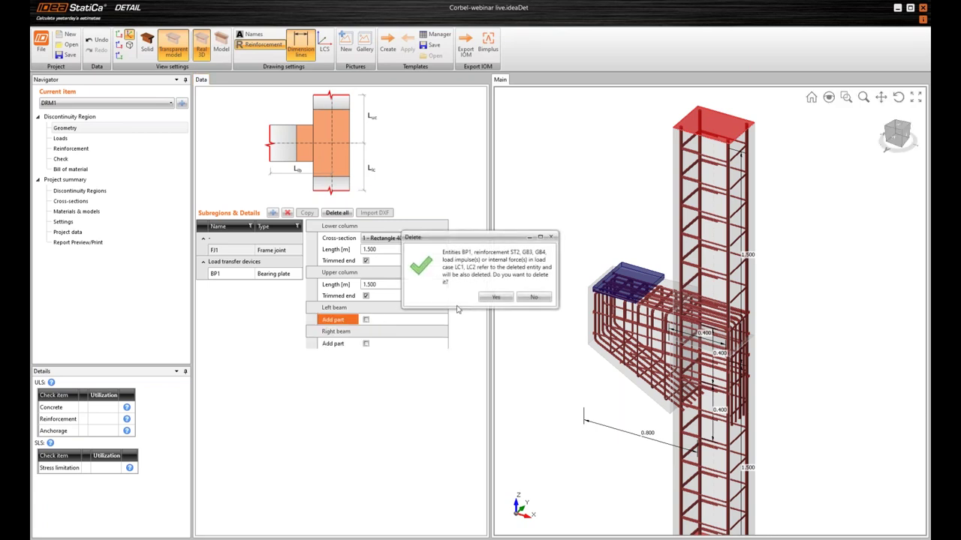
left_click(495, 299)
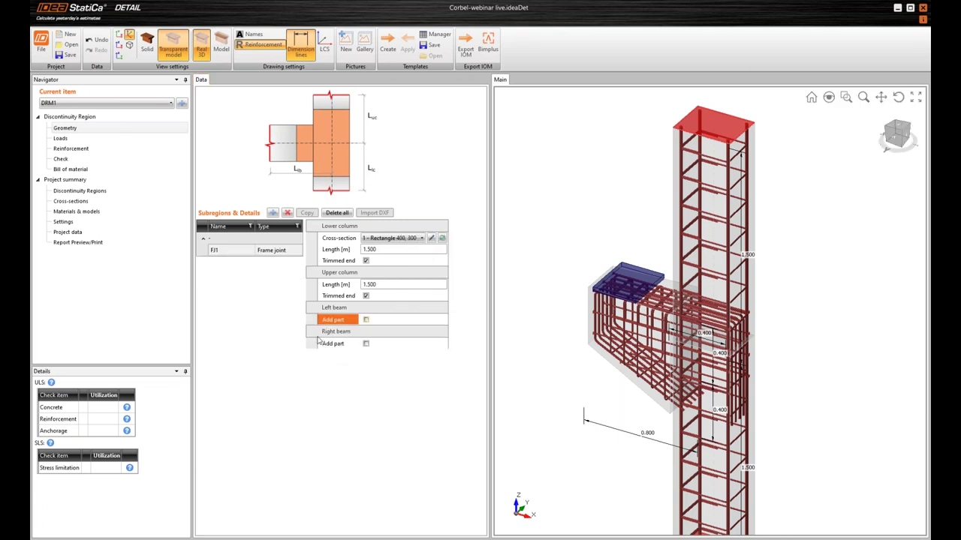
left_click(366, 344)
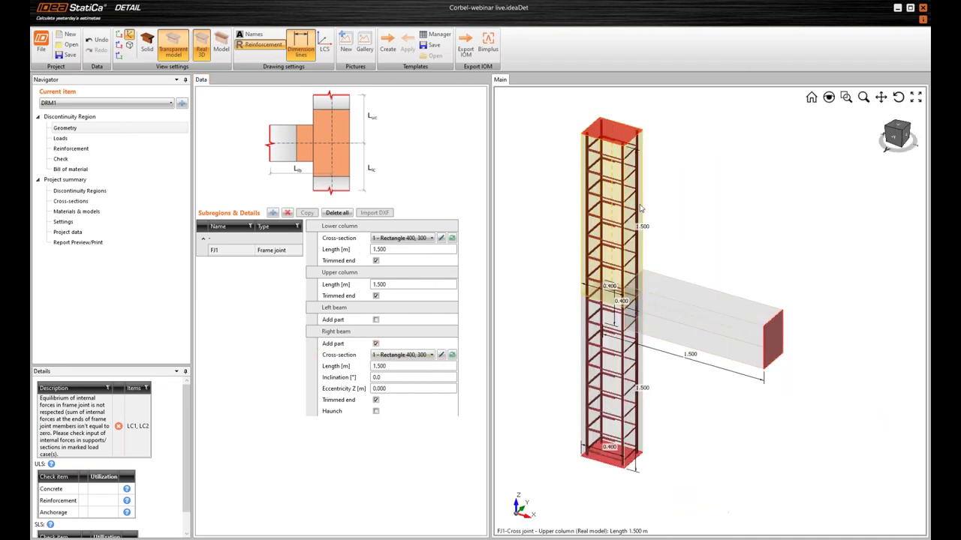
Show the model in the 2D view, set the right beam's length to 0.500 m and turn off its trimmed end
left_click(221, 47)
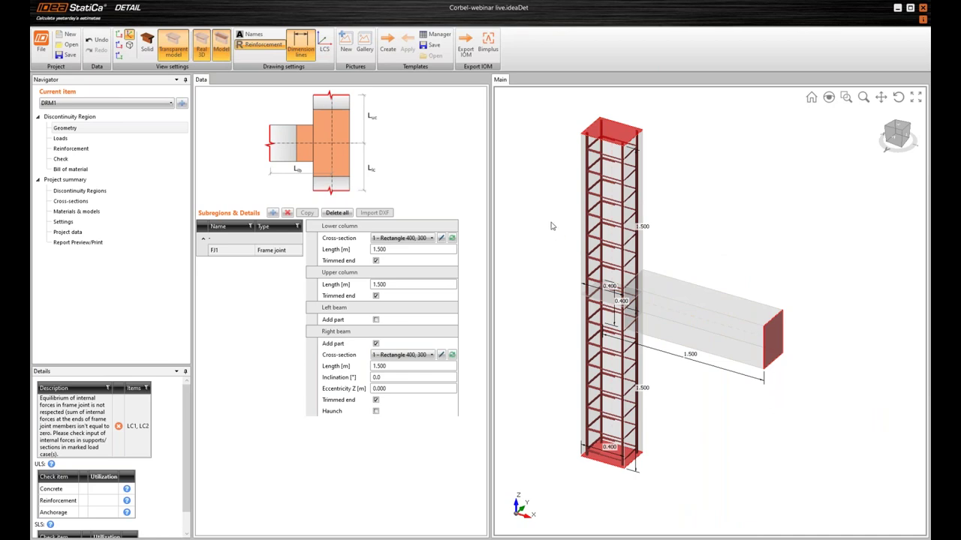
left_click(611, 227)
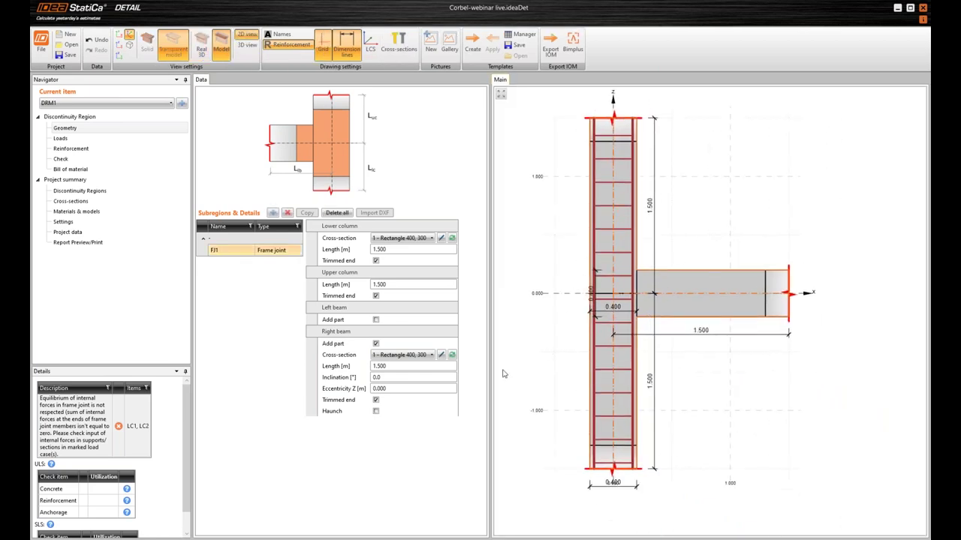
left_click(410, 365)
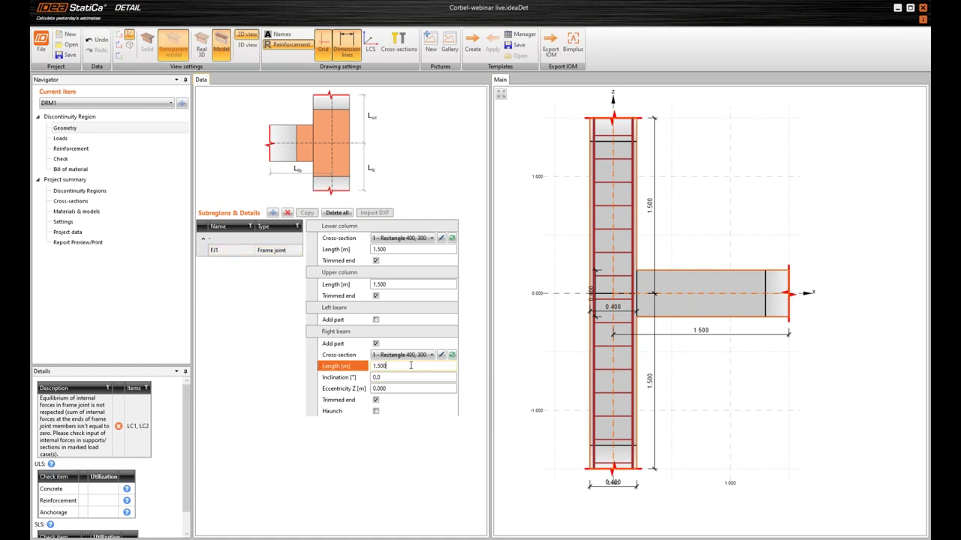
key("Tab")
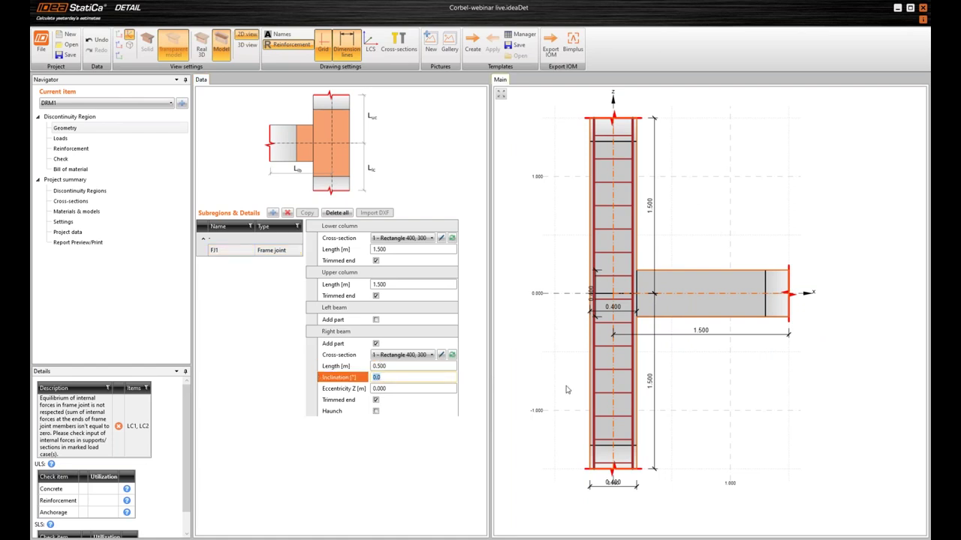
left_click(375, 400)
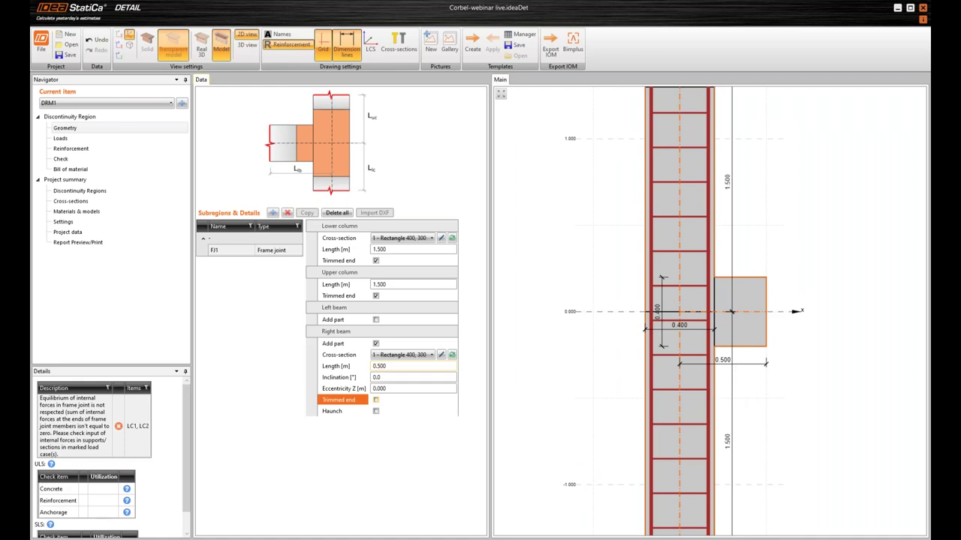
scroll(566, 297, "down", 3)
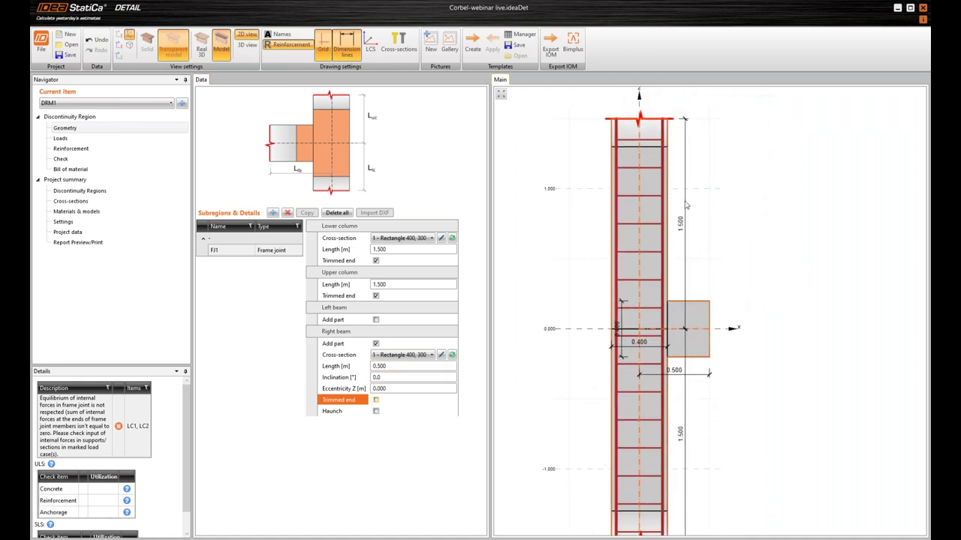
middle_click_drag(716, 235, 712, 229)
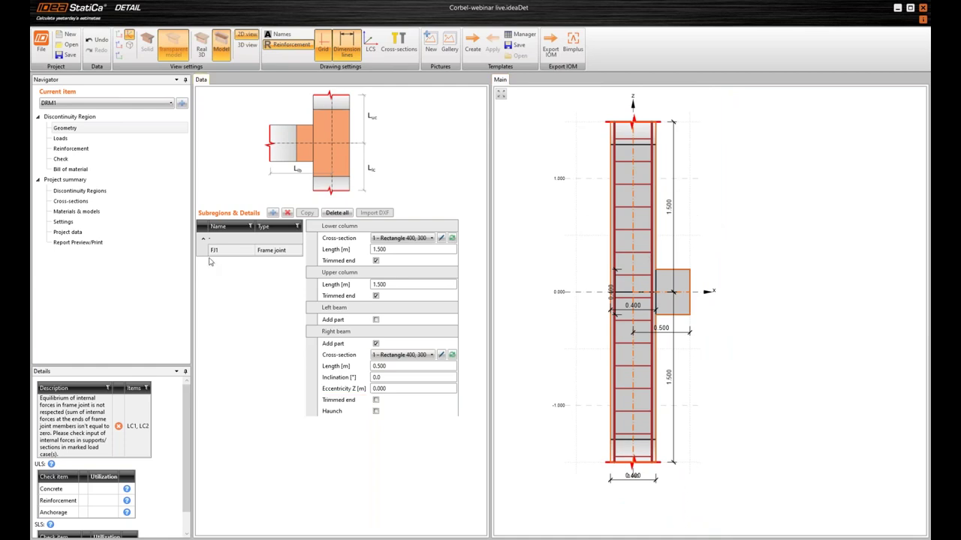
Add a bearing plate load transfer device and assign the right beam as its master
left_click(272, 213)
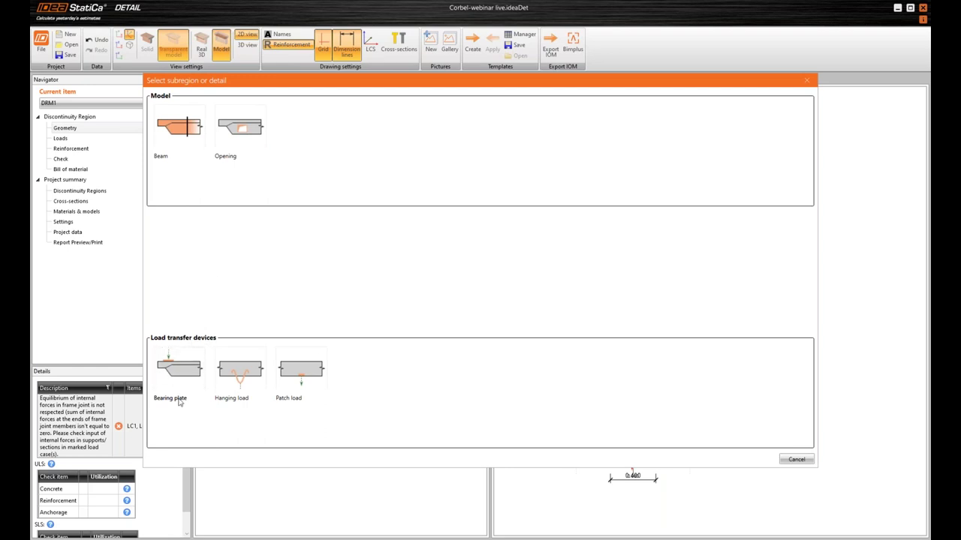
left_click(187, 371)
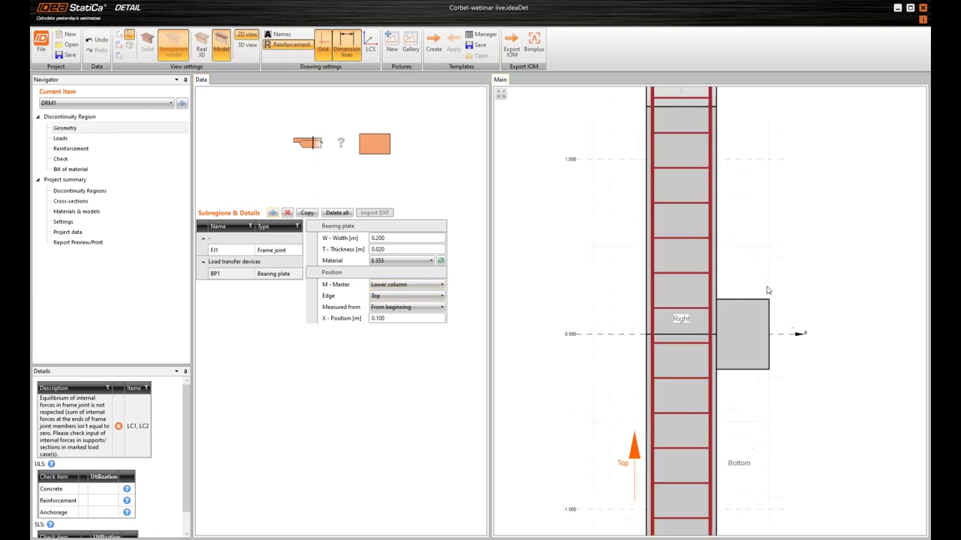
scroll(747, 294, "up", 2)
left_click(406, 284)
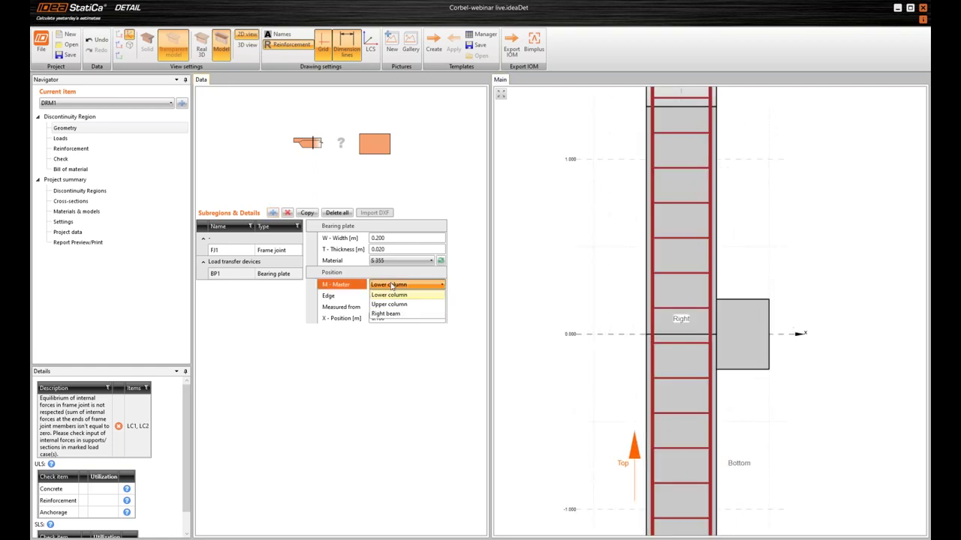
left_click(384, 295)
left_click(398, 285)
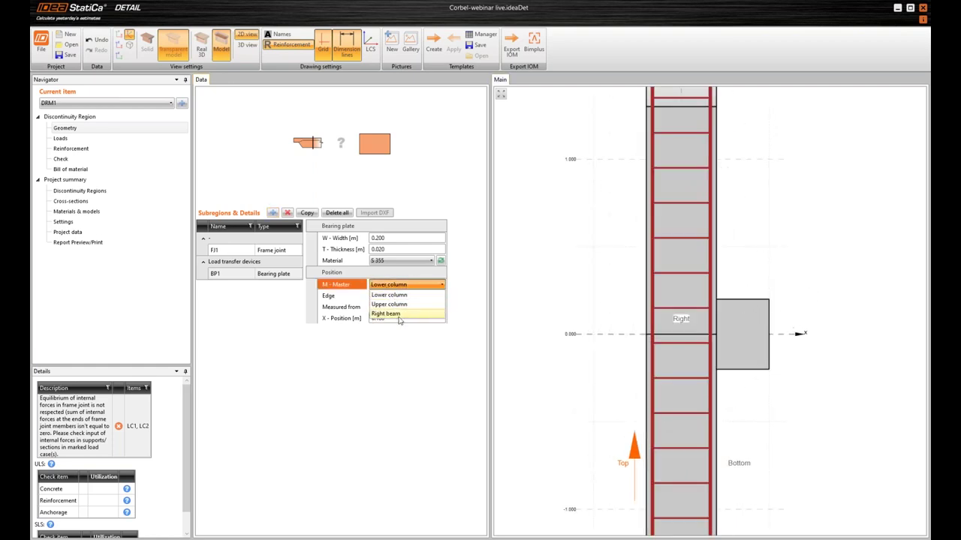
left_click(399, 317)
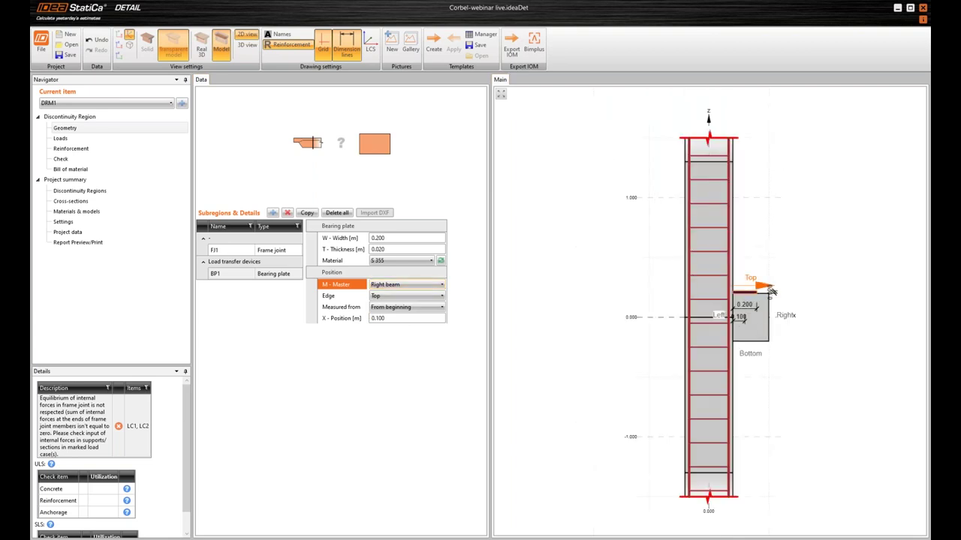
Set the bearing plate's width to 0.150 m and its X position to 0.175 m from the beginning
left_click(298, 276)
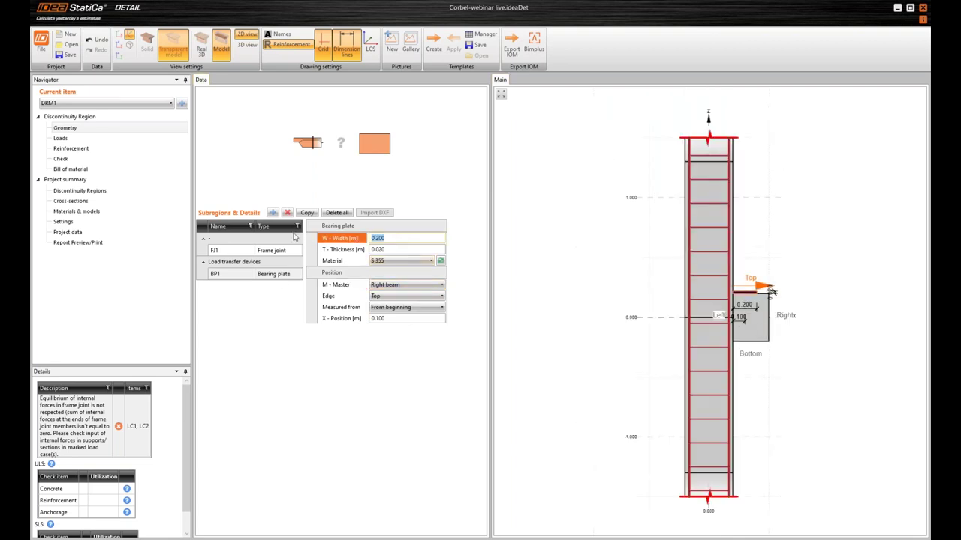
type("0.150")
key("Tab")
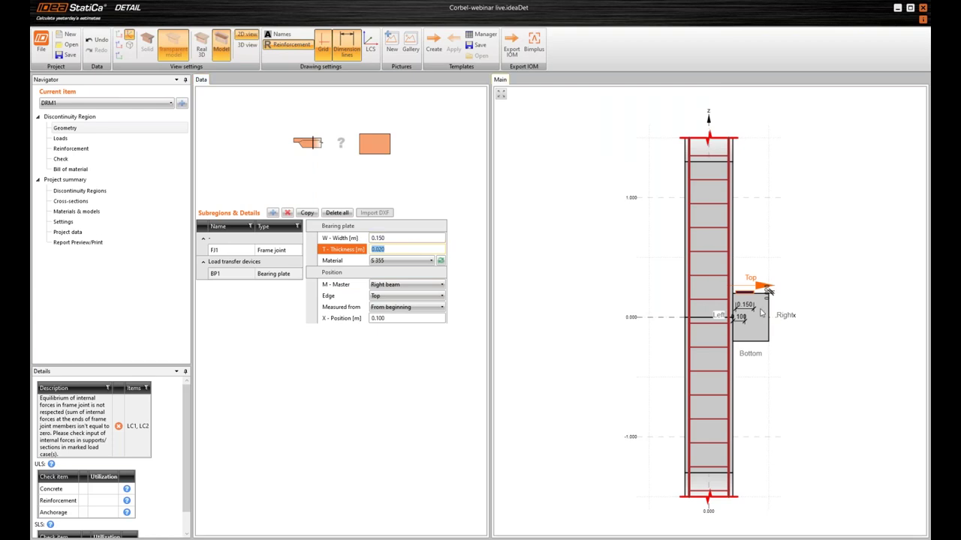
scroll(740, 314, "up", 3)
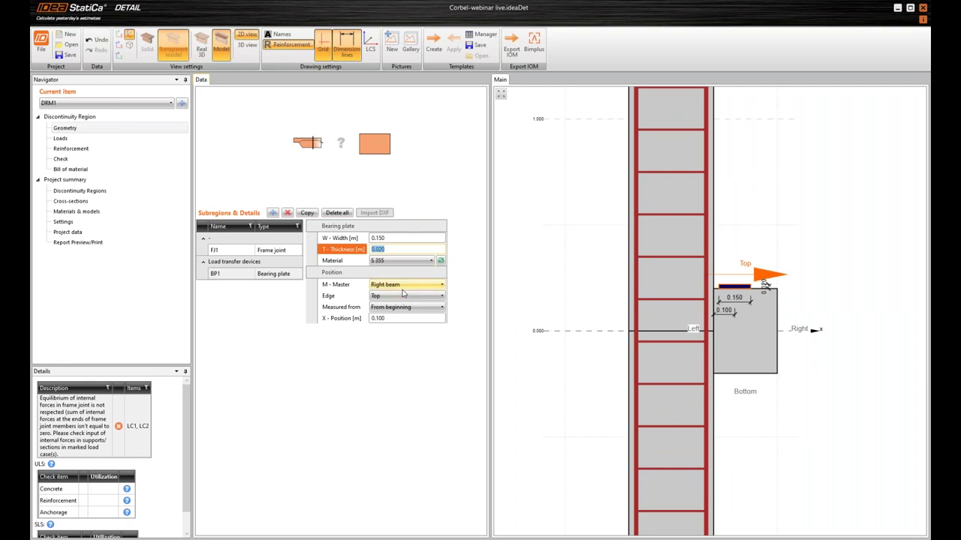
left_click(394, 319)
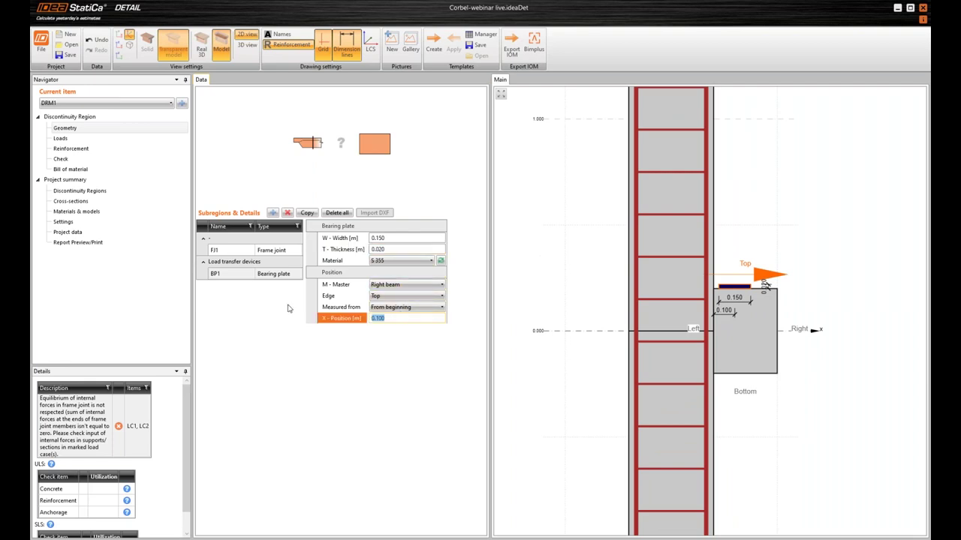
type("0")
key("Tab")
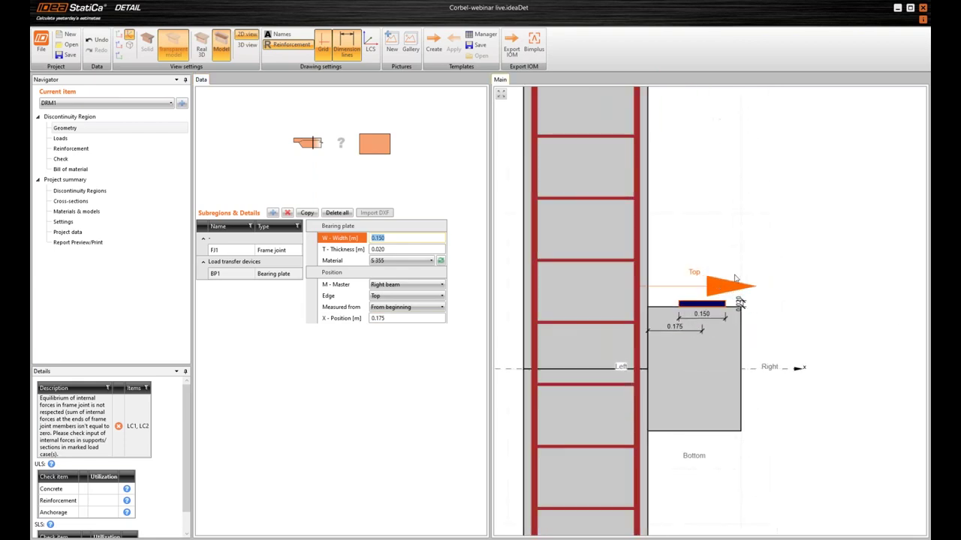
scroll(675, 263, "down", 2)
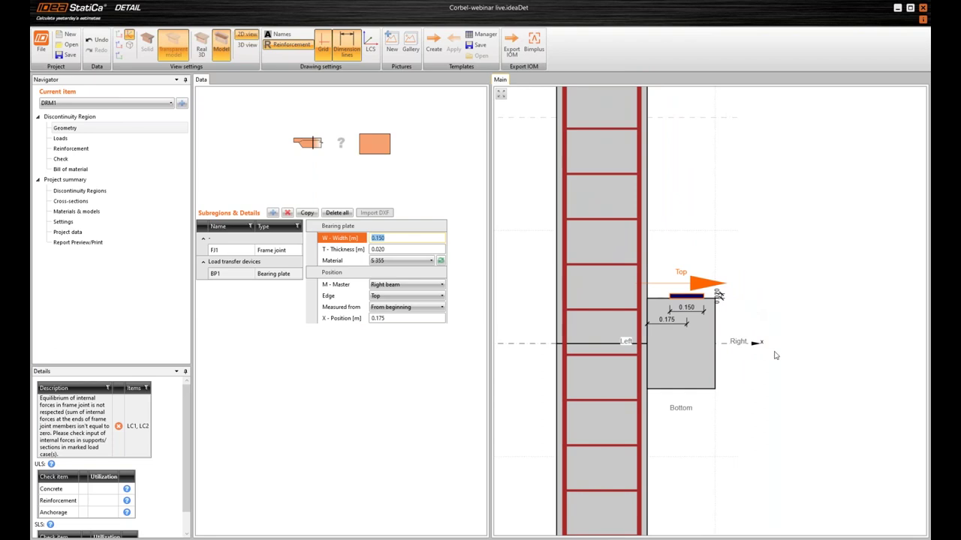
scroll(747, 343, "down", 1)
scroll(743, 344, "down", 2)
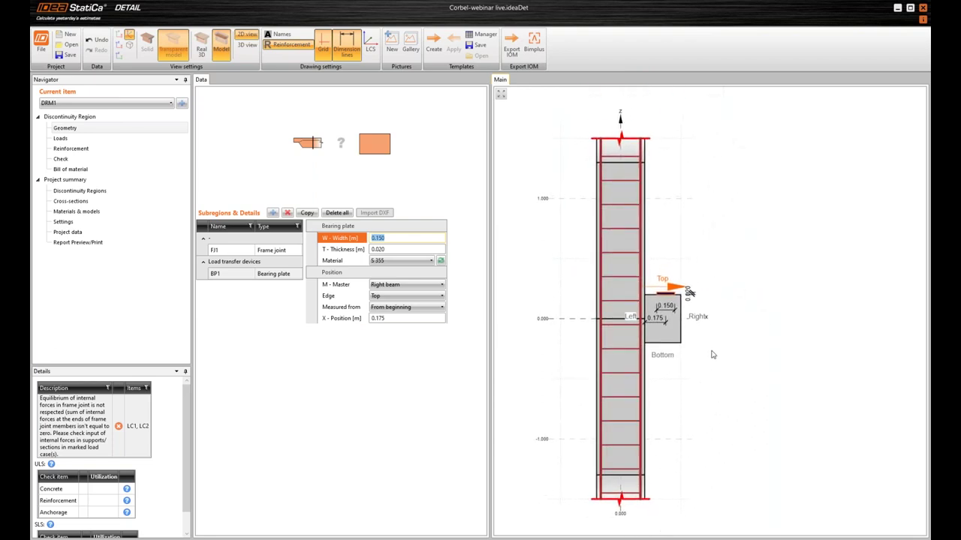
scroll(731, 274, "down", 2)
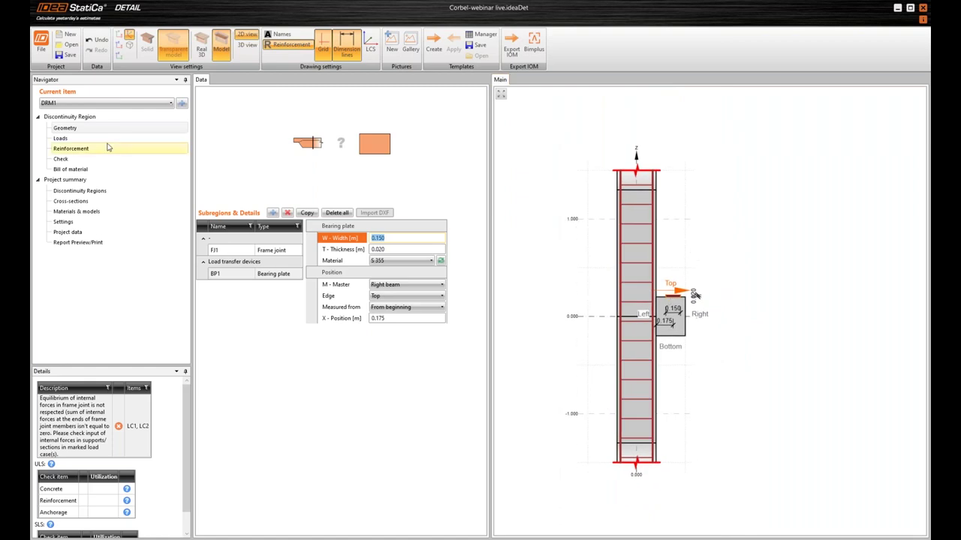
Open the load definitions and change the type of load case LC2 to Permanent
left_click(64, 141)
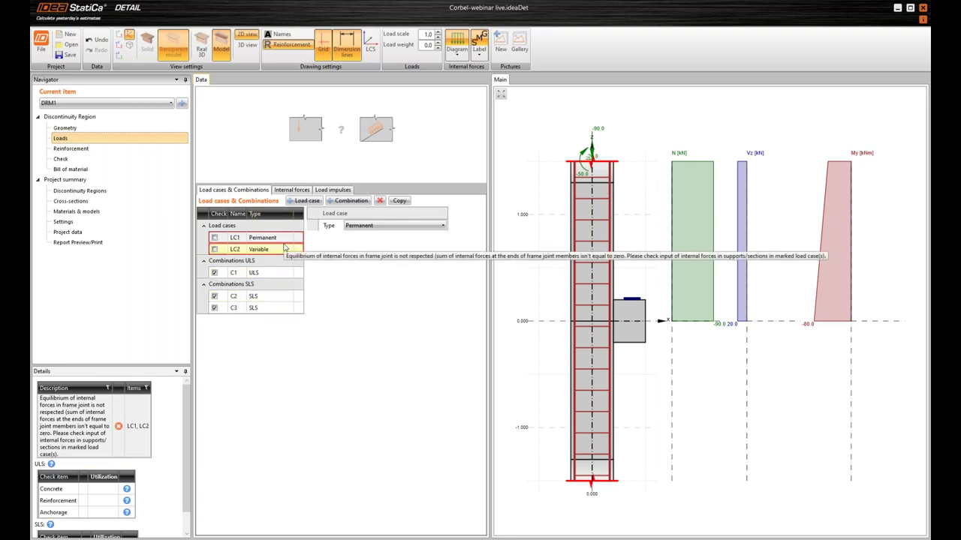
left_click(259, 238)
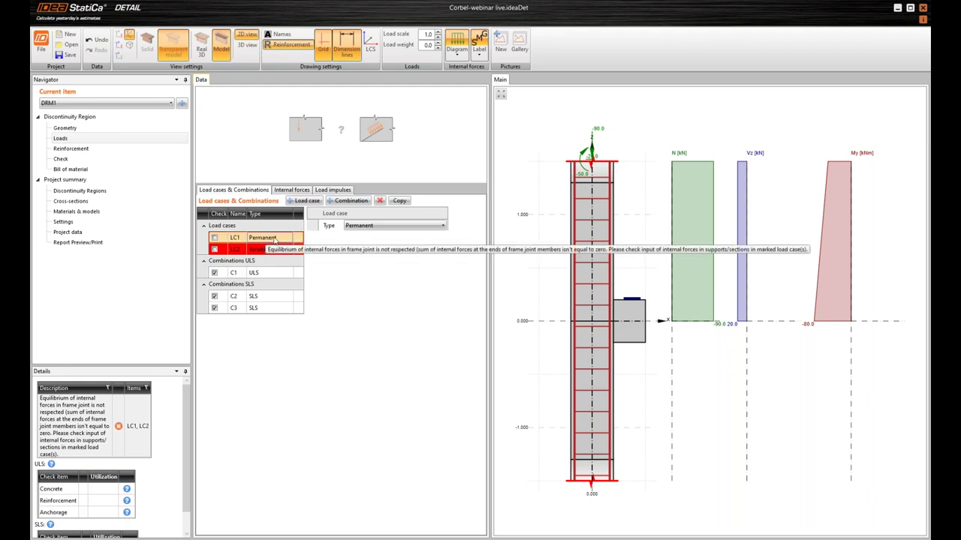
left_click(244, 249)
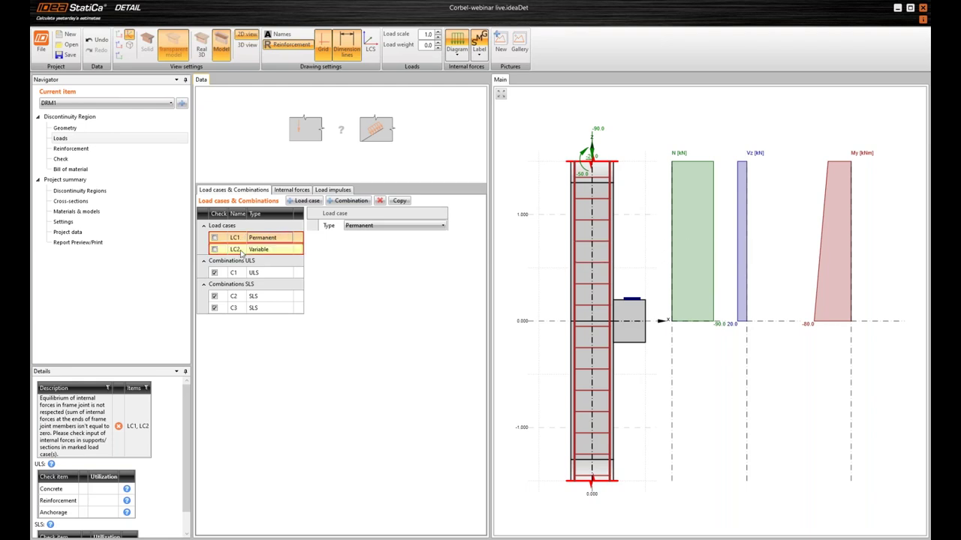
left_click(358, 226)
left_click(358, 236)
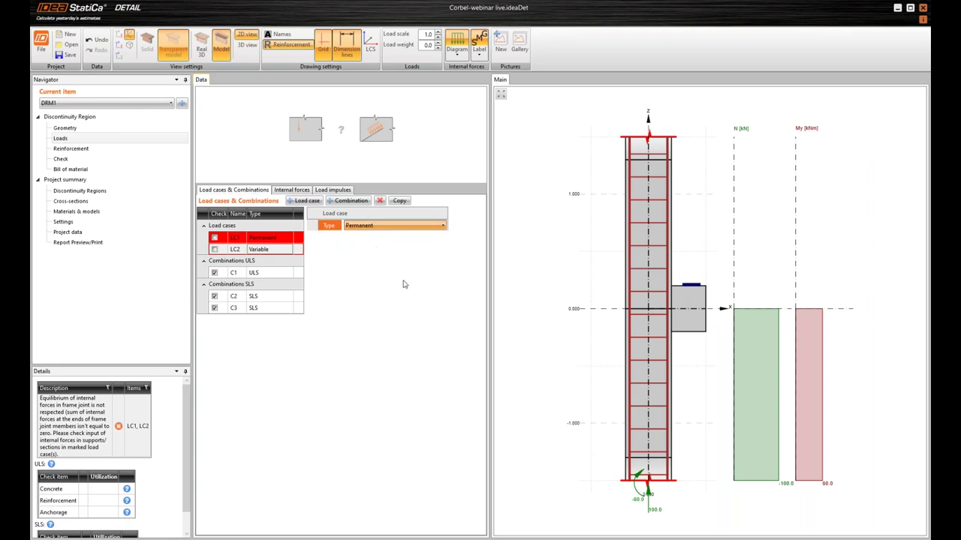
Add a third load case and set its type to Variable
left_click(307, 200)
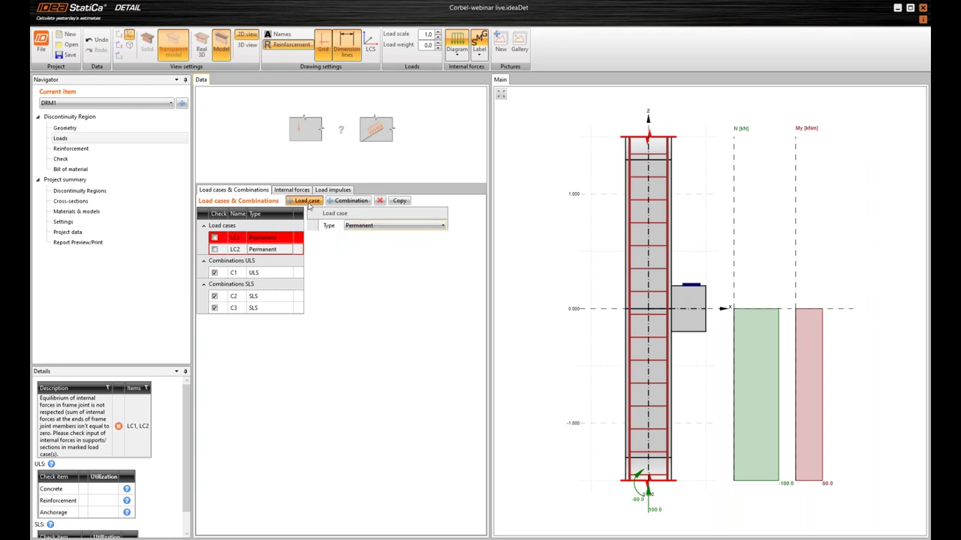
left_click(215, 262)
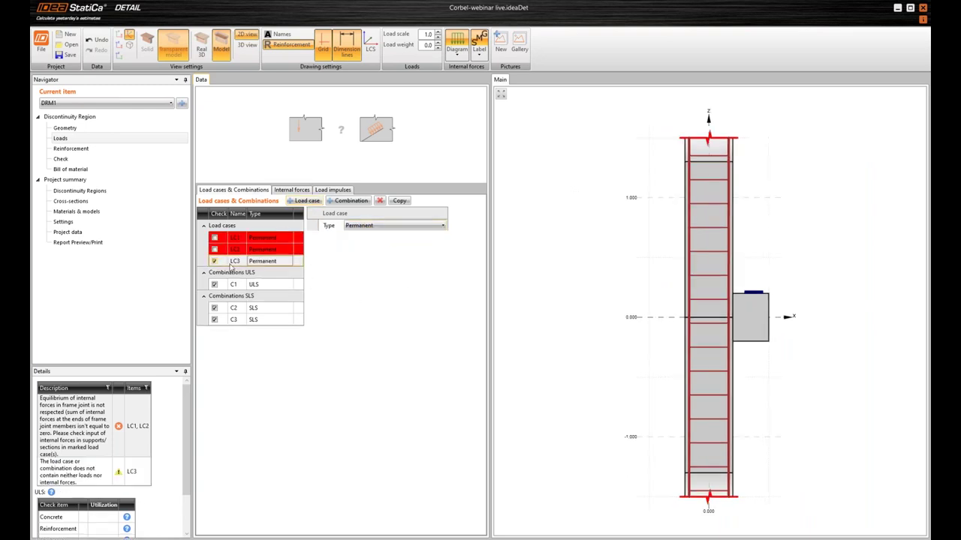
left_click(377, 228)
left_click(368, 247)
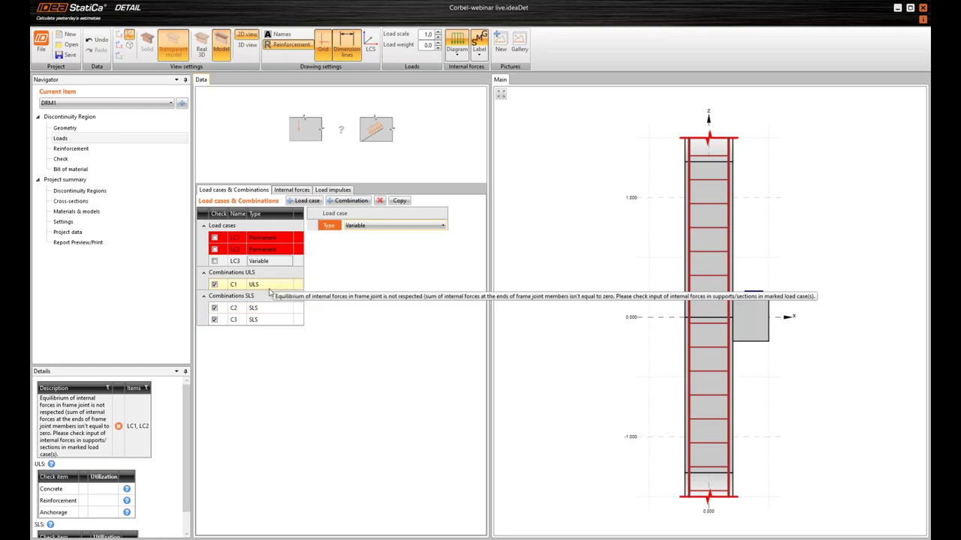
Review the rules of the ULS and SLS combinations and delete the characteristic SLS combination C3
left_click(264, 289)
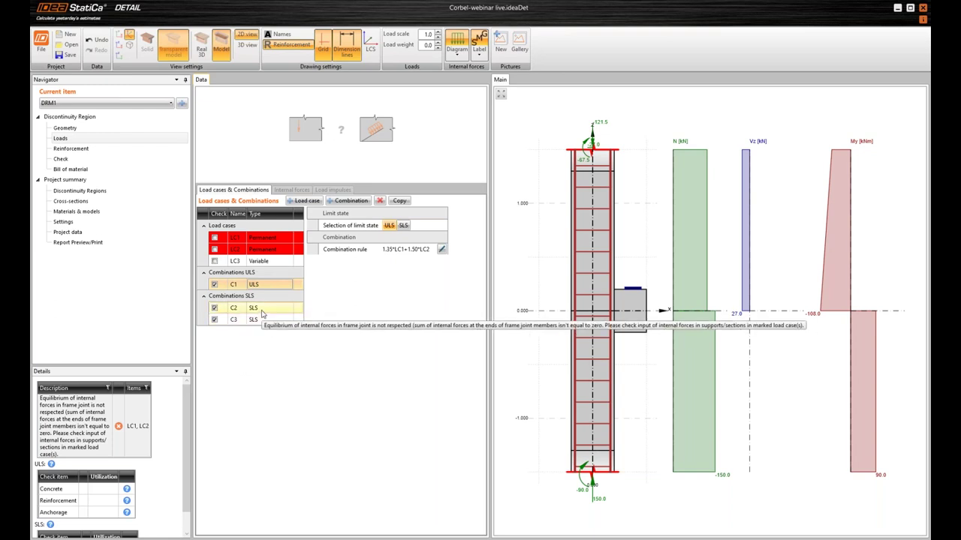
left_click(262, 309)
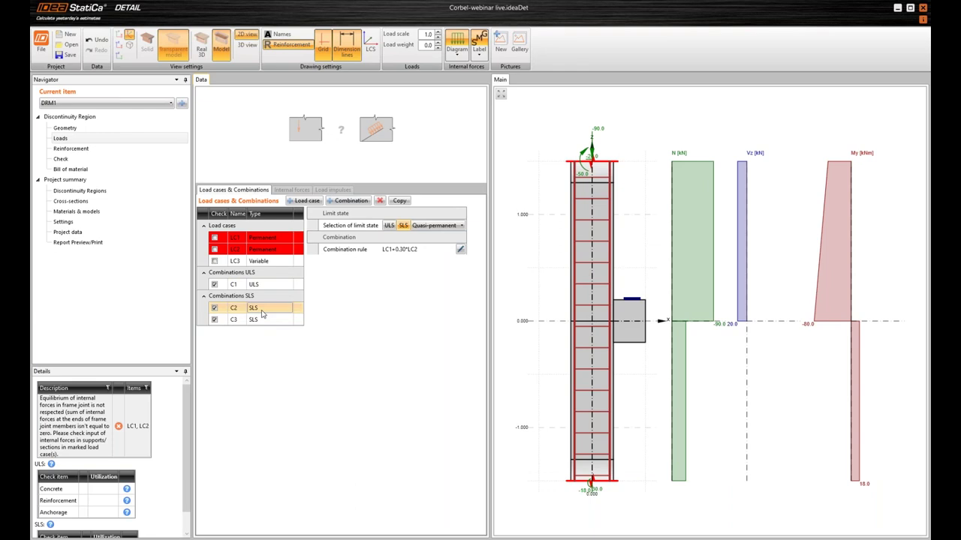
left_click(256, 322)
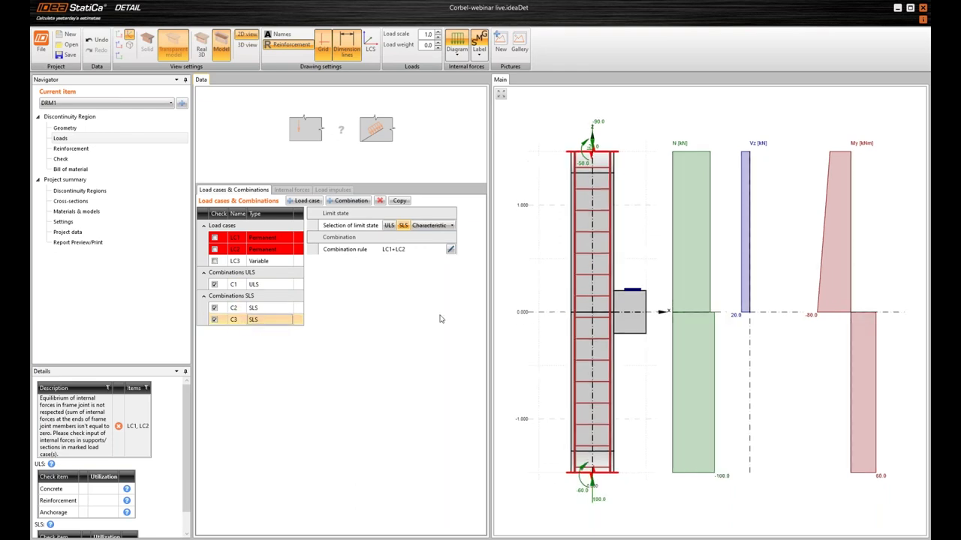
left_click(380, 200)
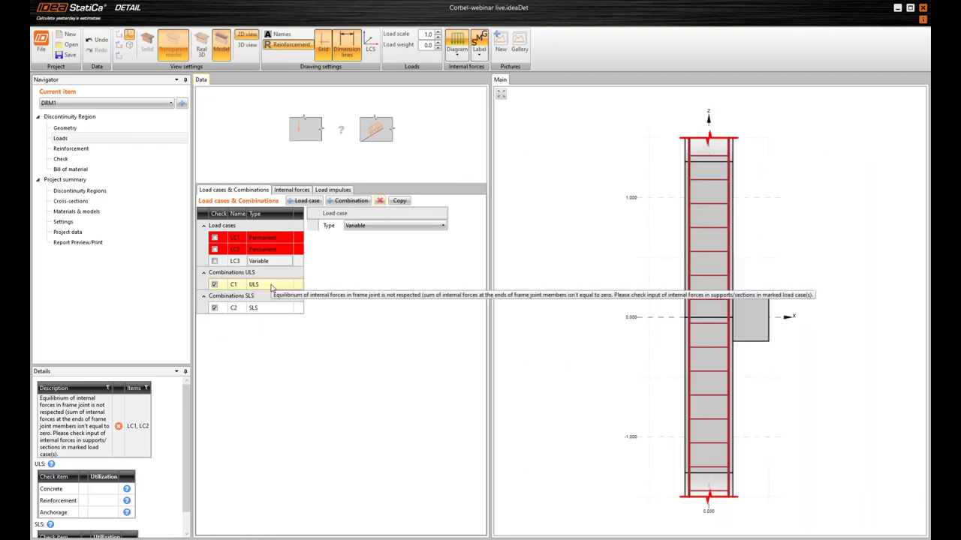
left_click(269, 286)
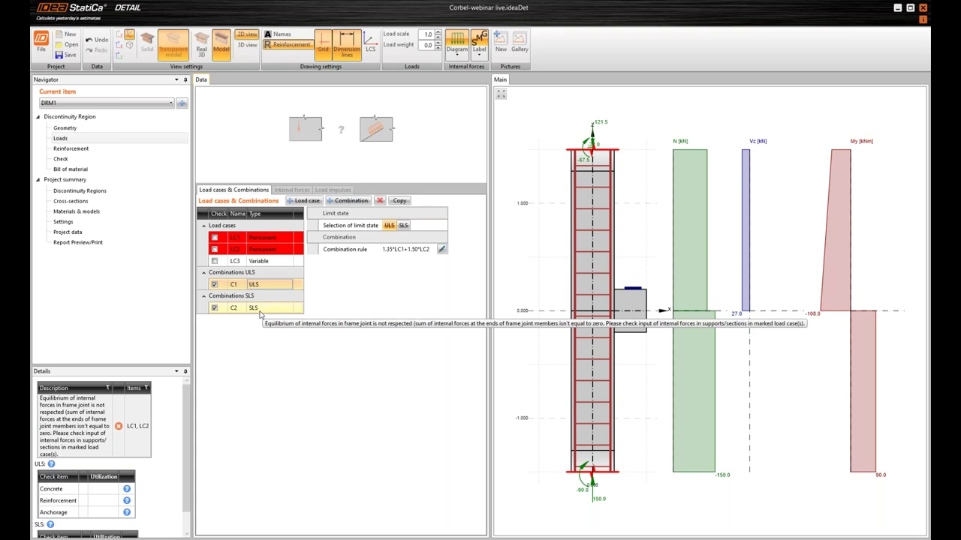
Edit the ULS combination C1, setting the partial factors to 1.35 for LC2 and 1.50 for LC3
left_click(441, 249)
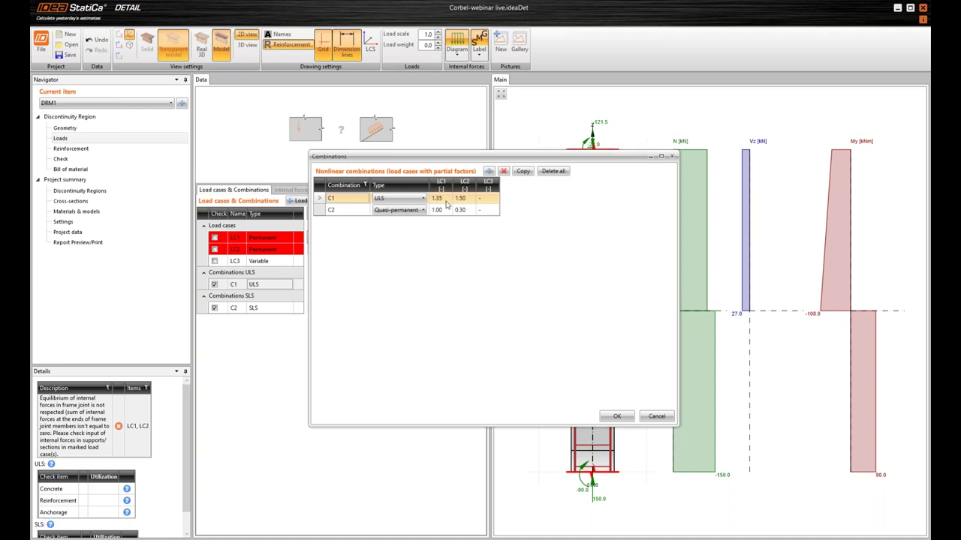
left_click(461, 197)
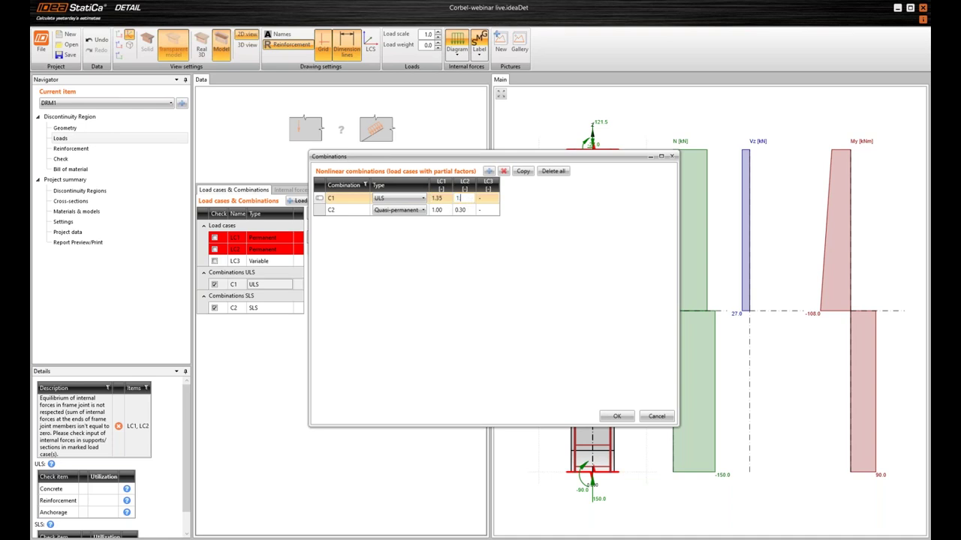
left_click(489, 198)
type("1.5")
key("Tab")
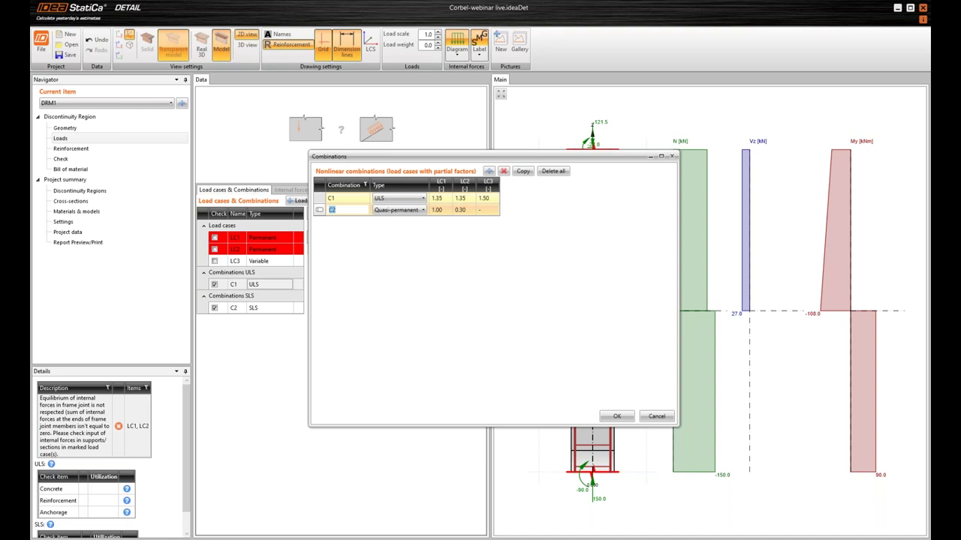
Set the LC2 factor of the quasi-permanent combination C2 to 1 and accept the combination table
left_click(468, 211)
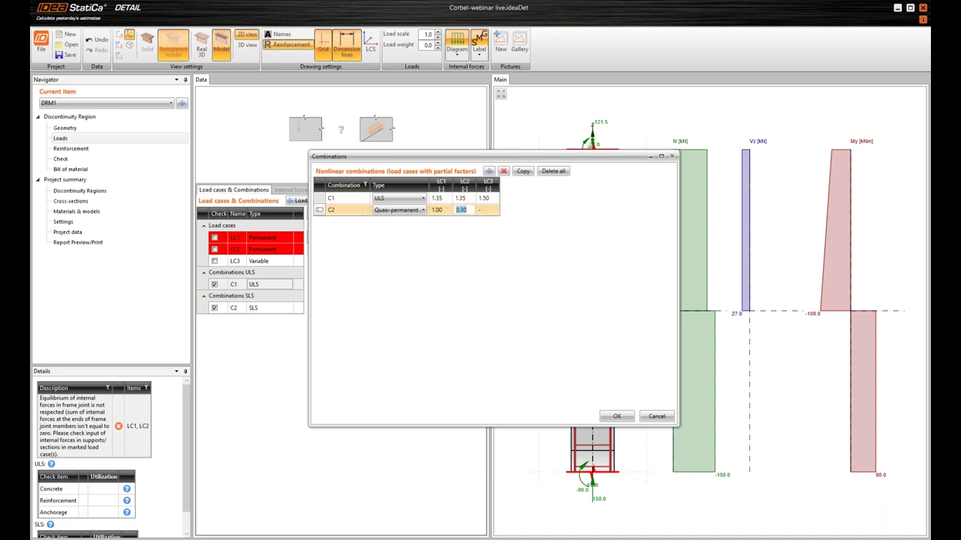
type("1")
key("Tab")
left_click(468, 211)
left_click(617, 416)
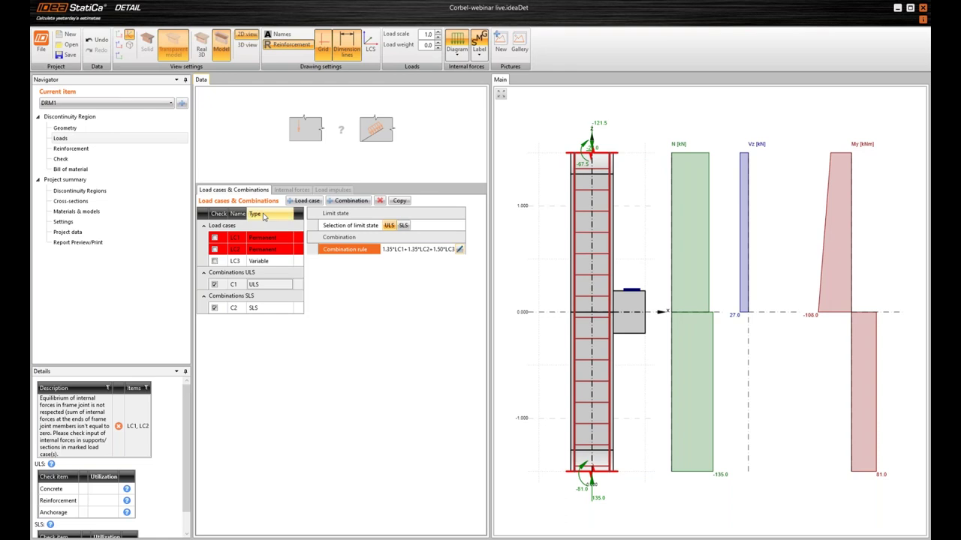
Add a surface load of -7.5 kN/m2 in the Global Z direction to load case LC1, applied on all members
left_click(274, 242)
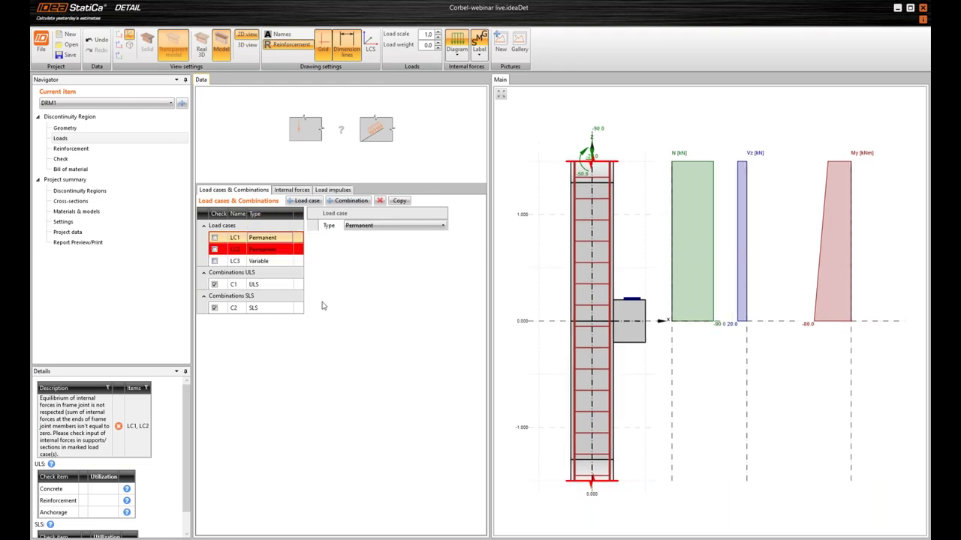
left_click(330, 190)
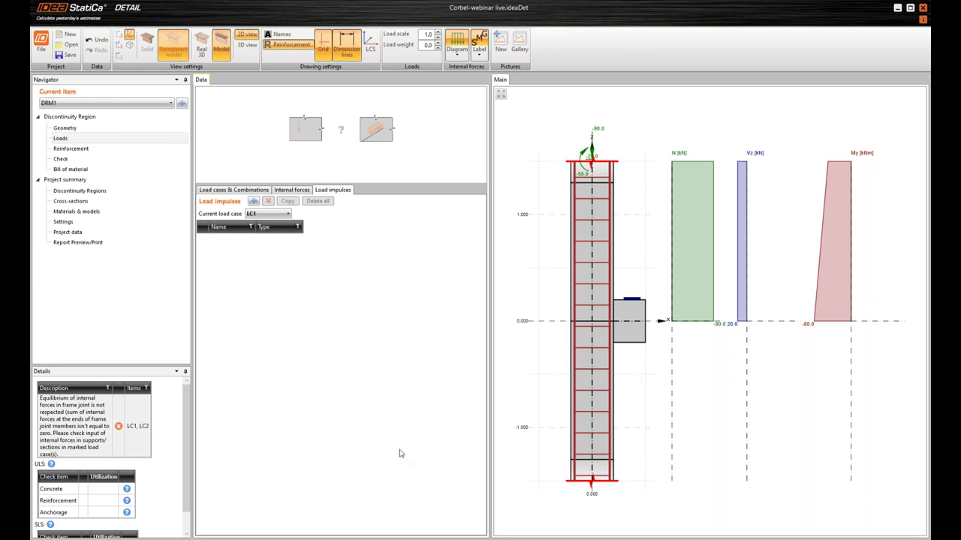
left_click(254, 202)
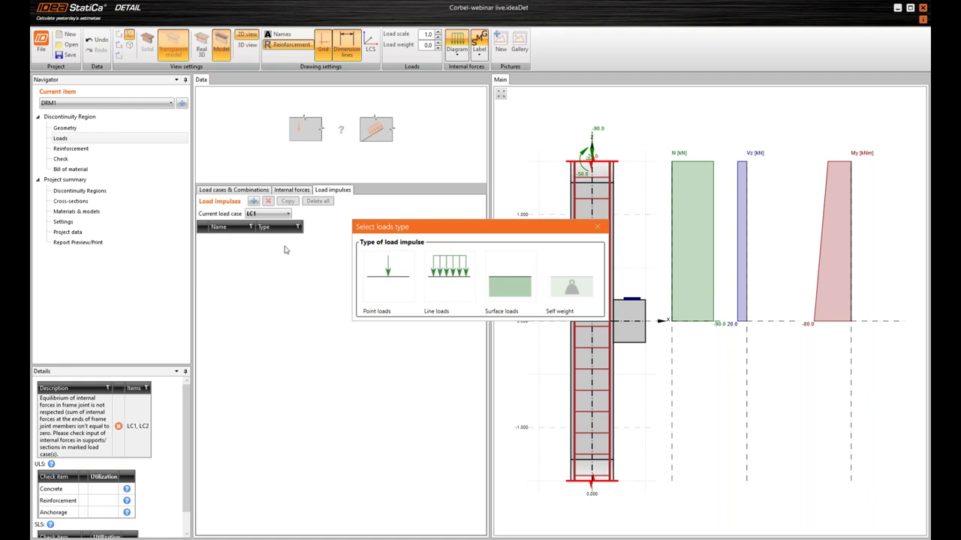
left_click_drag(448, 227, 451, 215)
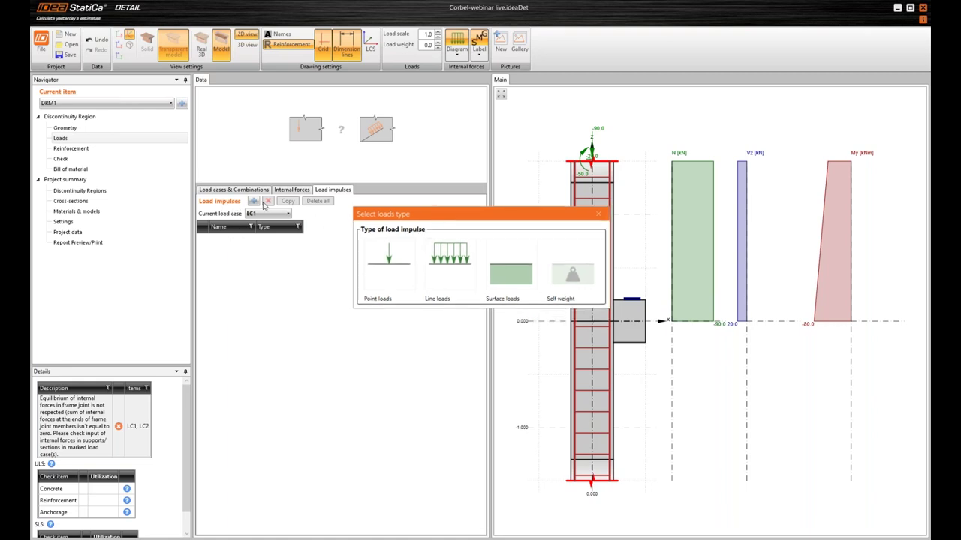
left_click(505, 269)
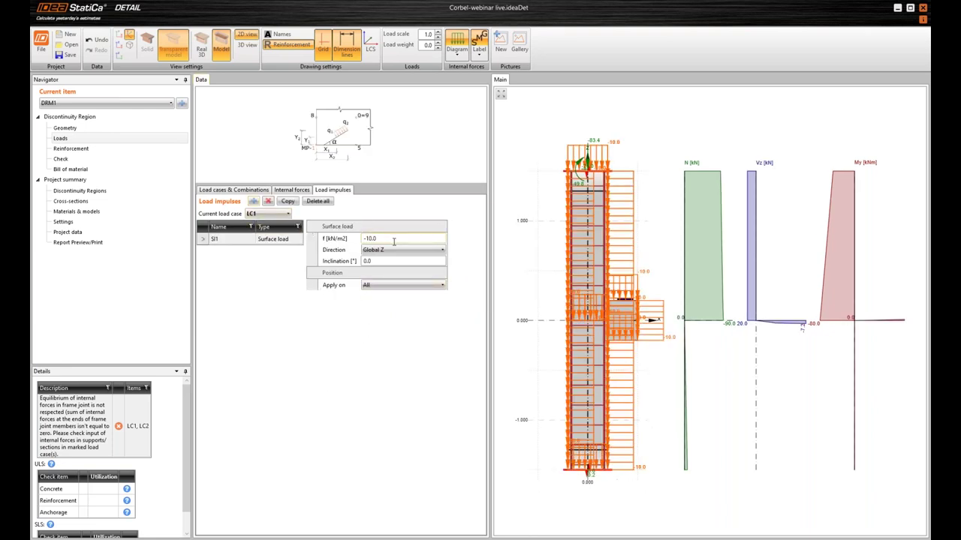
left_click(338, 238)
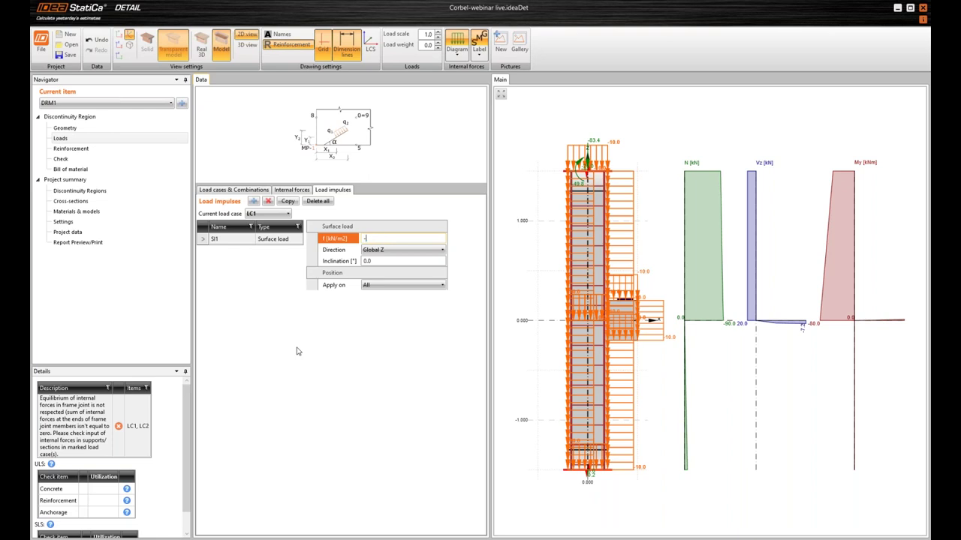
key("Tab")
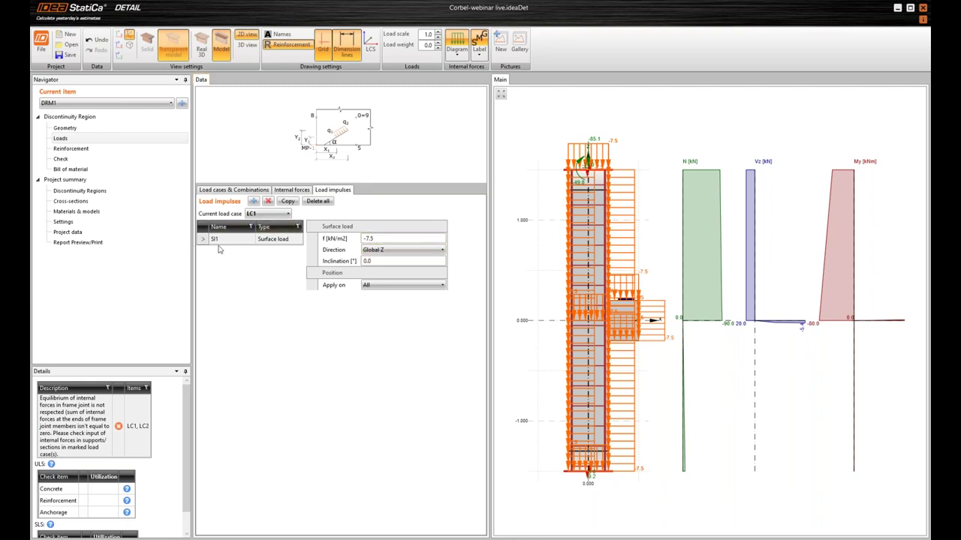
Add a point load of -120 kN in the Global Z direction on bearing plate BP1 in load case LC2
left_click(267, 214)
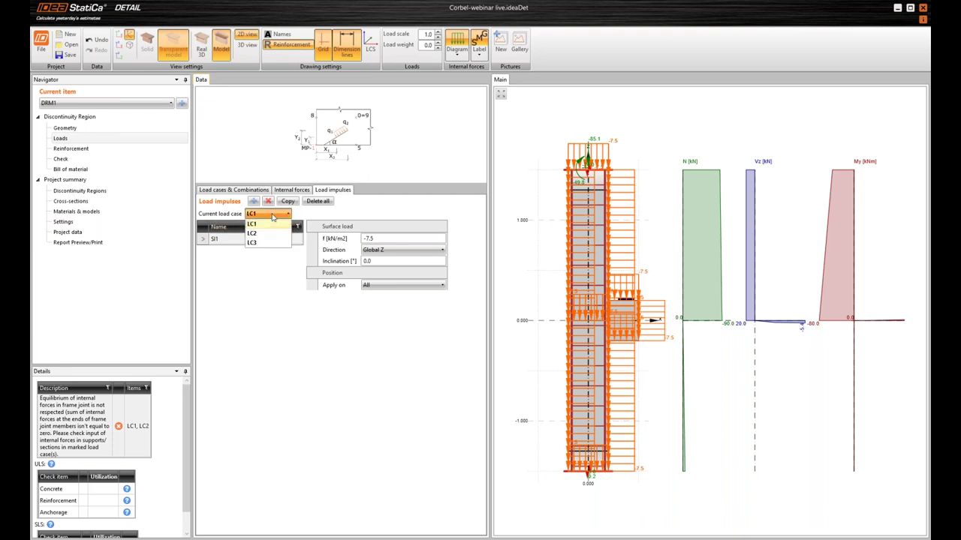
left_click(267, 235)
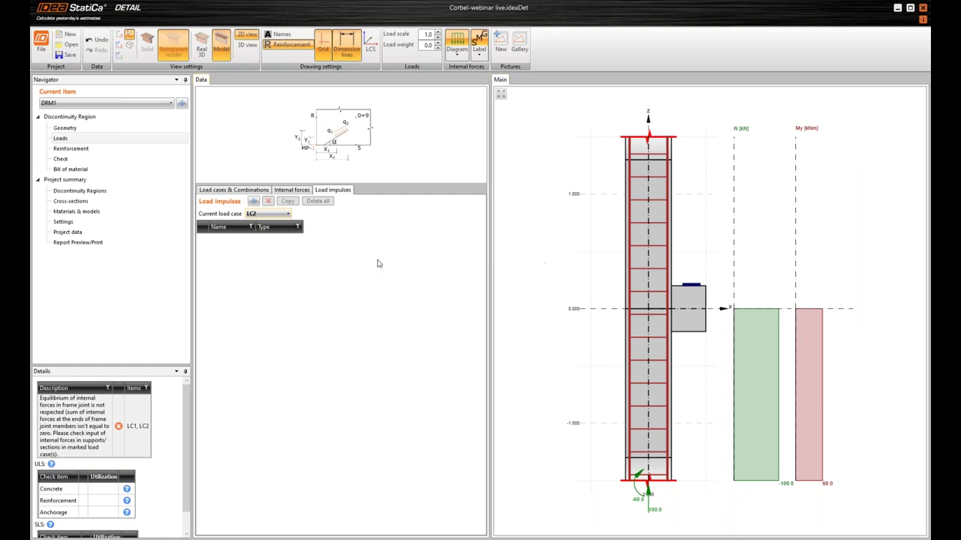
middle_click_drag(682, 315, 642, 311)
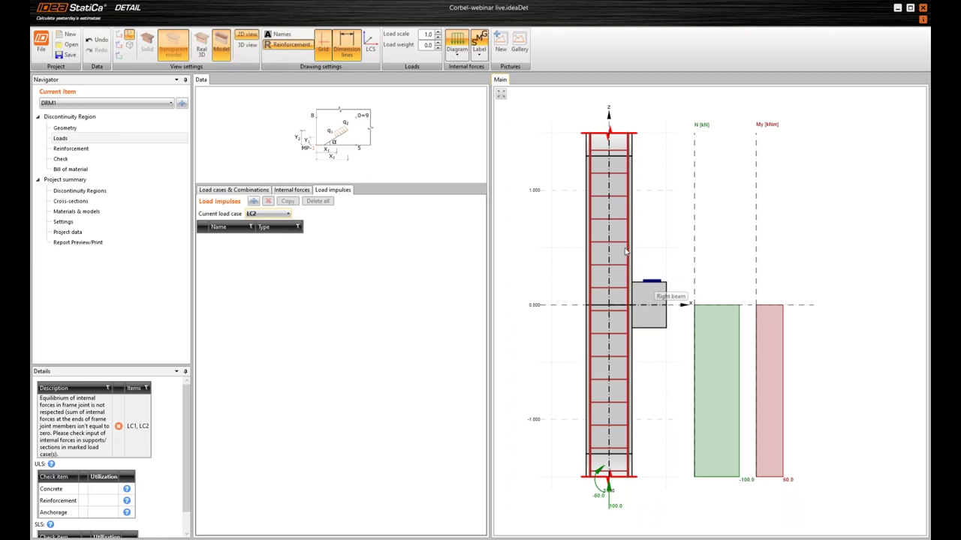
left_click(252, 203)
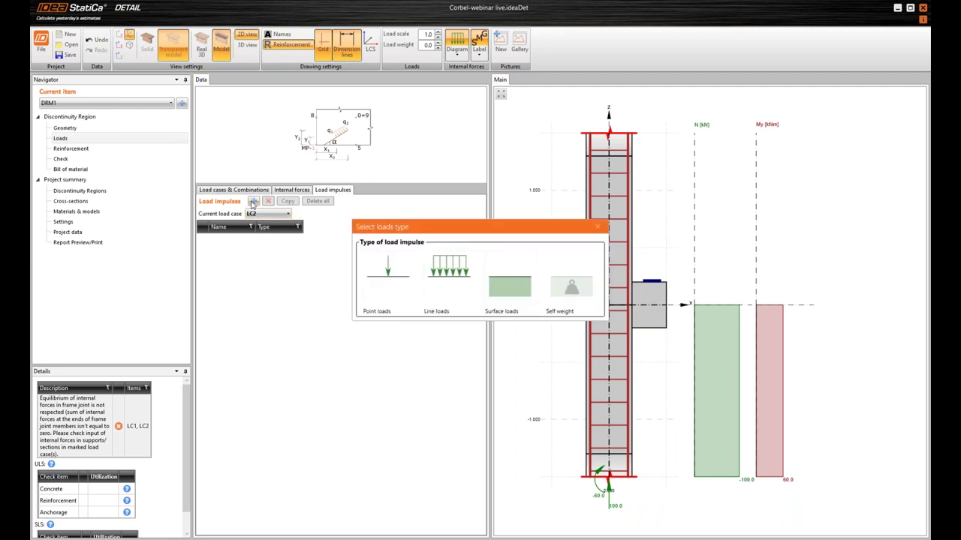
left_click(398, 280)
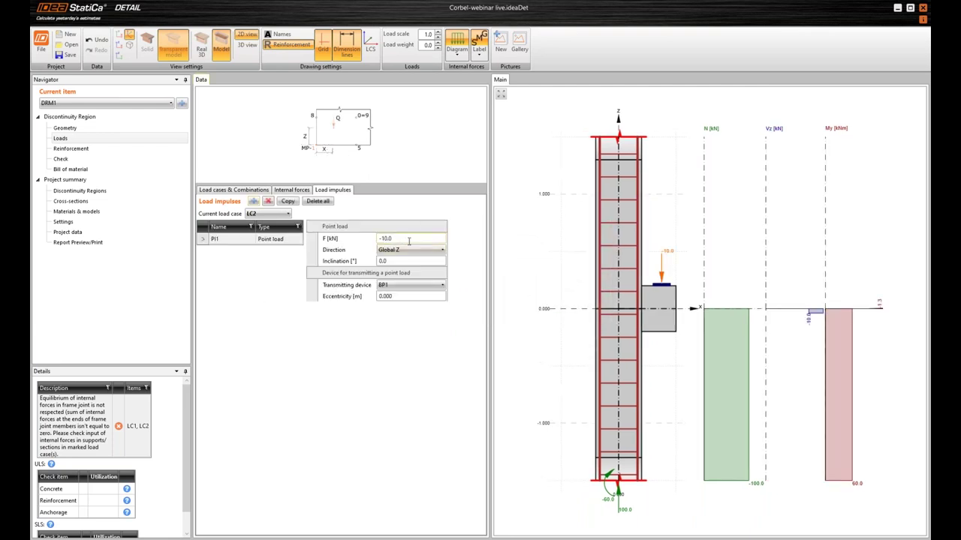
left_click(342, 240)
type("-12")
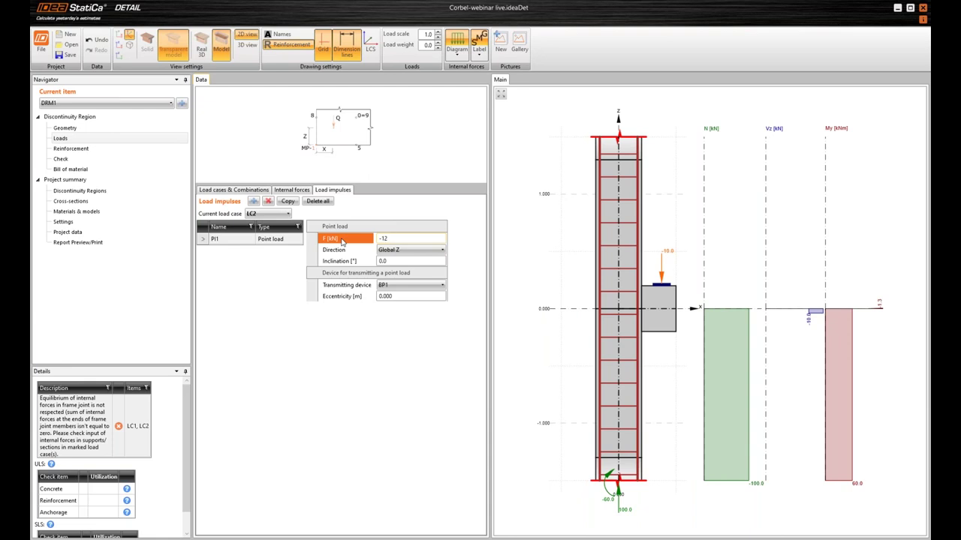
type("0")
key("Return")
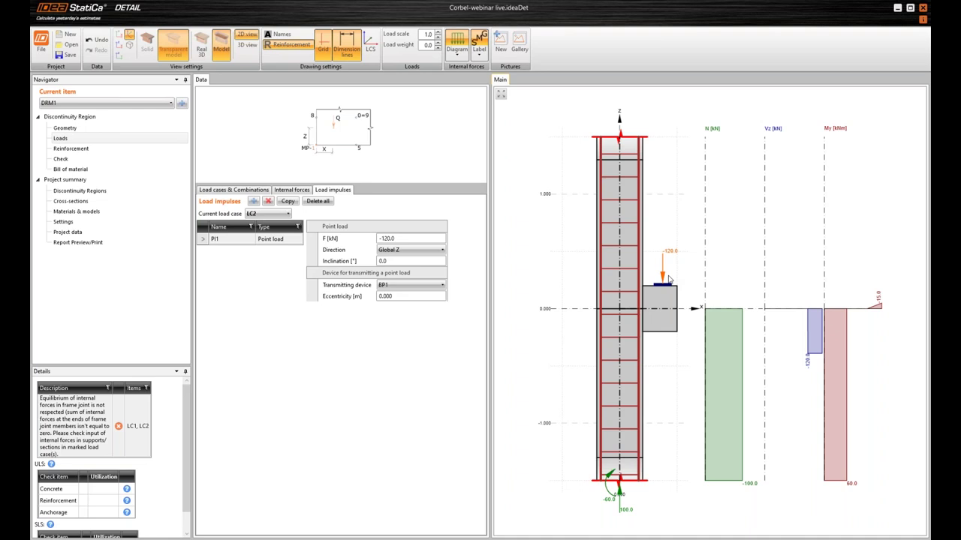
Examine the eccentricity setting of the LC2 point load and where the load acts on the corbel's bearing plate
left_click(344, 299)
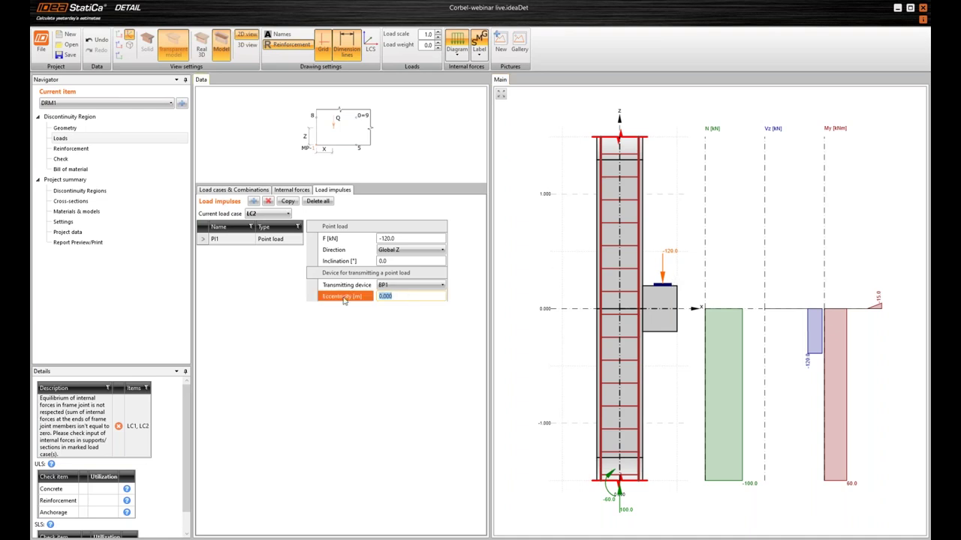
left_click(391, 301)
scroll(664, 293, "up", 3)
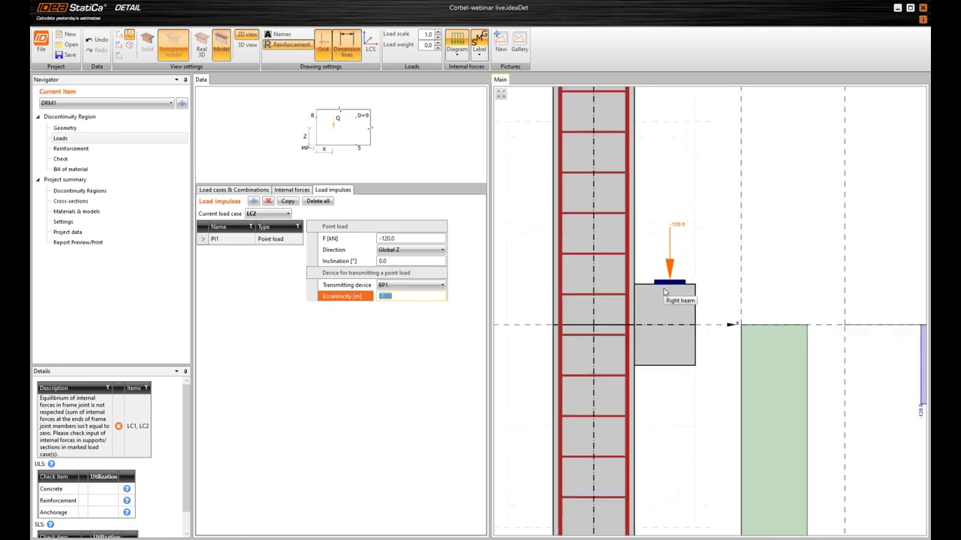
scroll(683, 299, "down", 2)
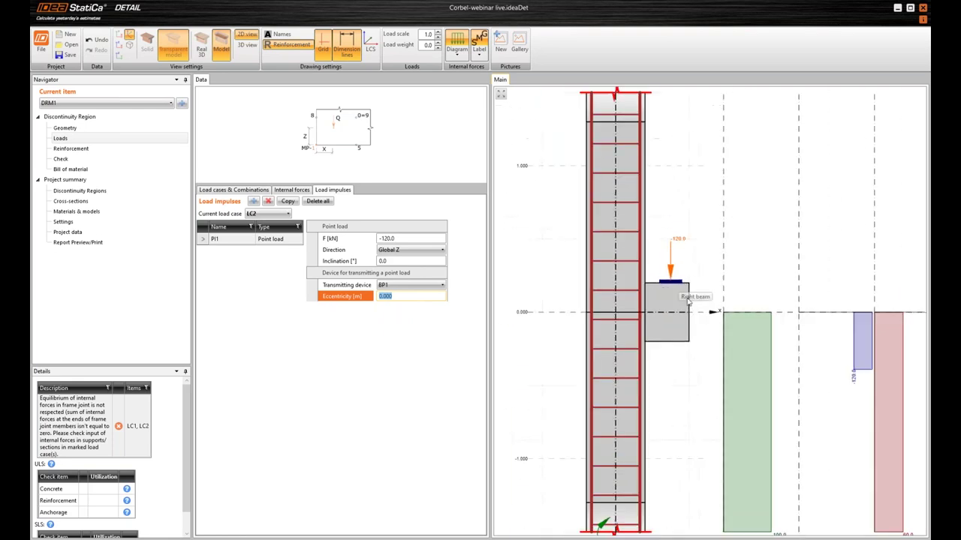
scroll(688, 300, "down", 2)
left_click(381, 447)
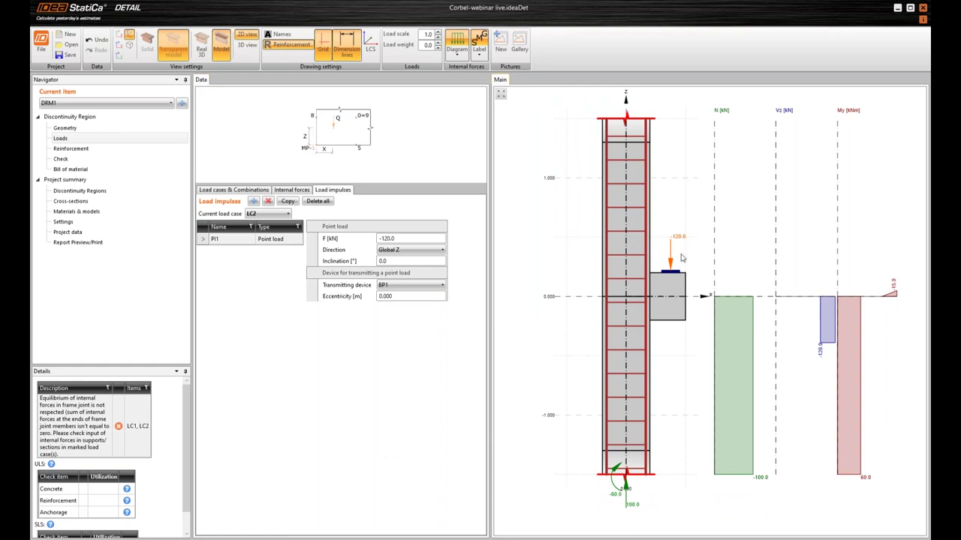
Add a vertical point load of -100 kN on bearing plate BP1 in load case LC3
left_click(269, 214)
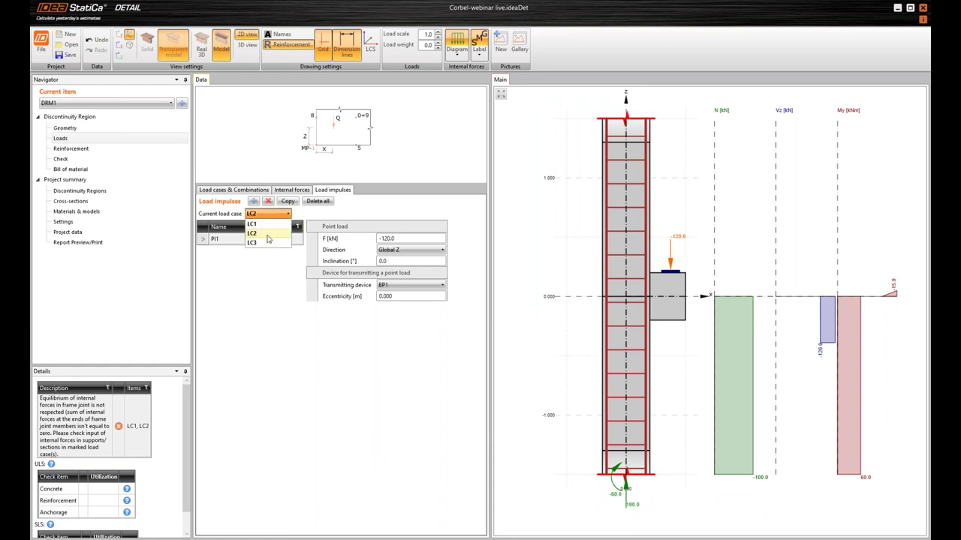
left_click(267, 241)
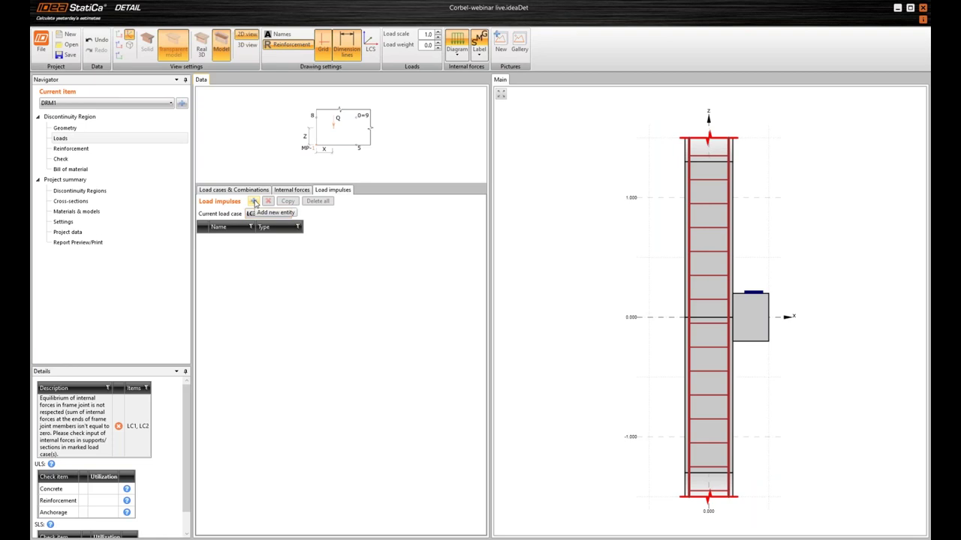
left_click(255, 204)
left_click(387, 276)
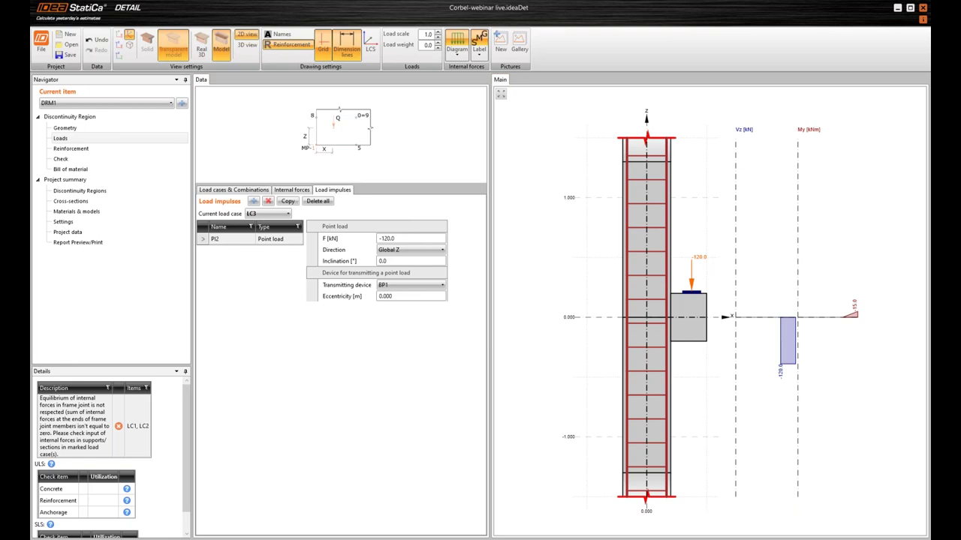
left_click(411, 238)
type("-1")
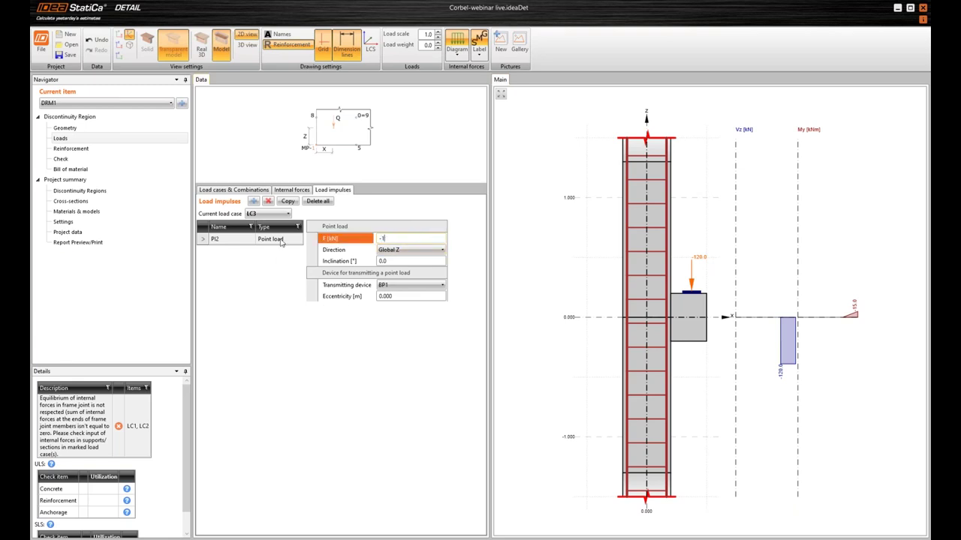
type("00")
key("Tab")
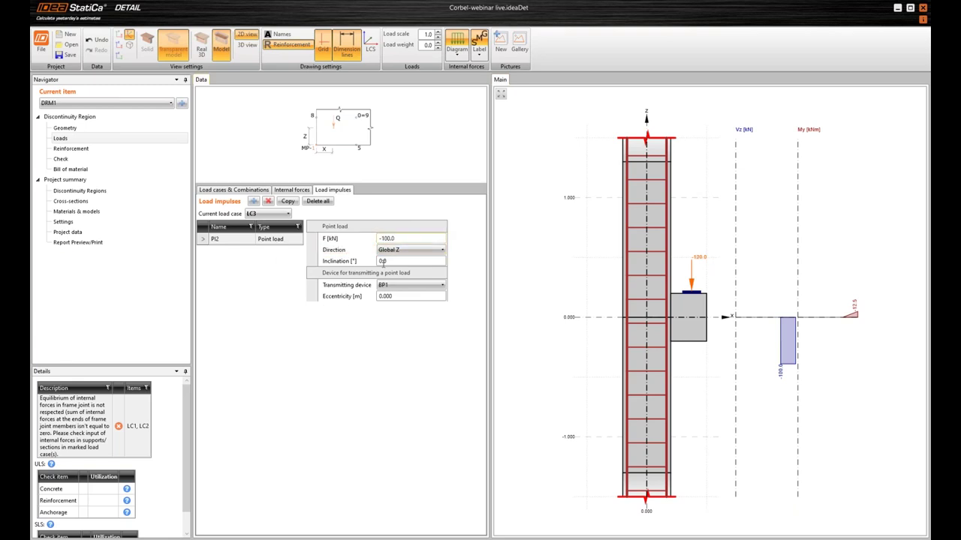
Add a second point load to LC3 on the bearing plate, acting in Global X with a force of 20 kN, and inspect it on the corbel
left_click(253, 202)
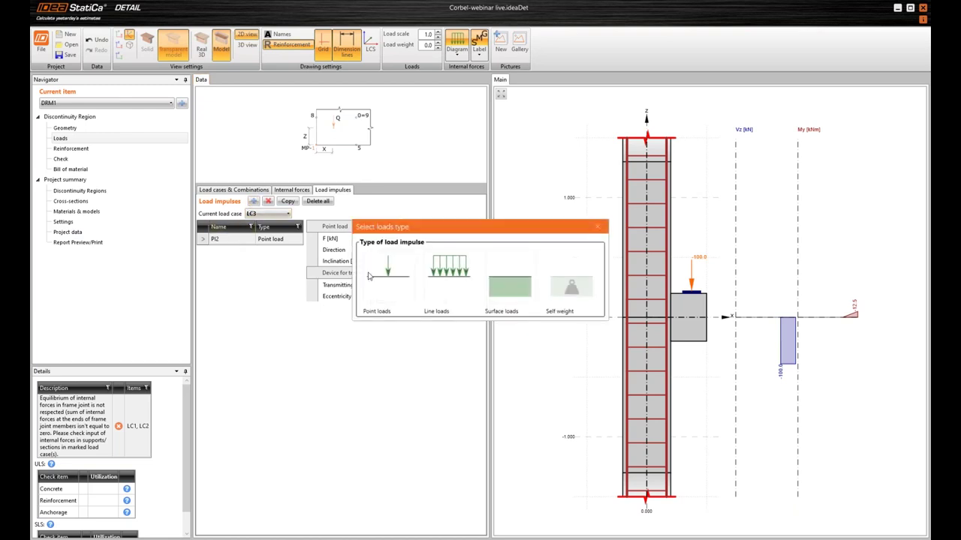
left_click(403, 276)
left_click(403, 250)
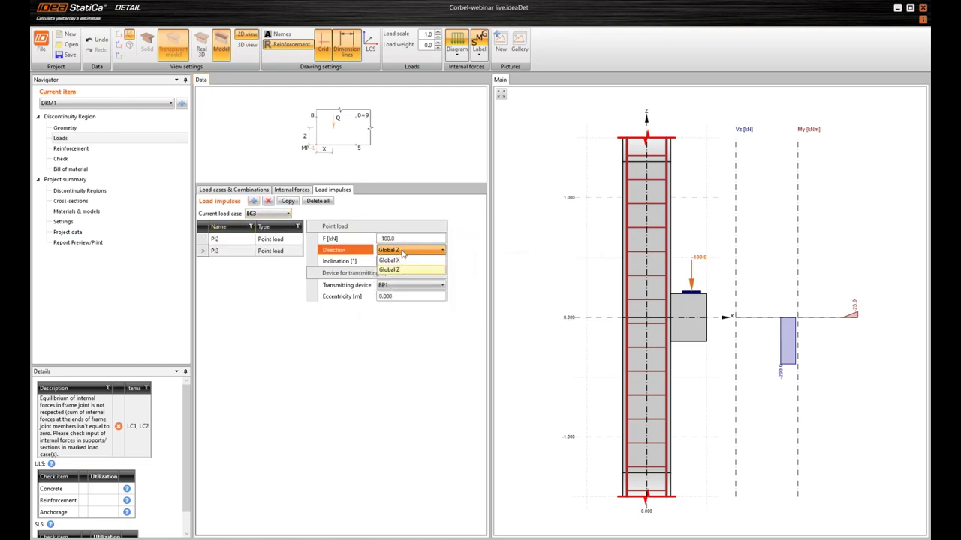
left_click(408, 262)
scroll(653, 308, "up", 3)
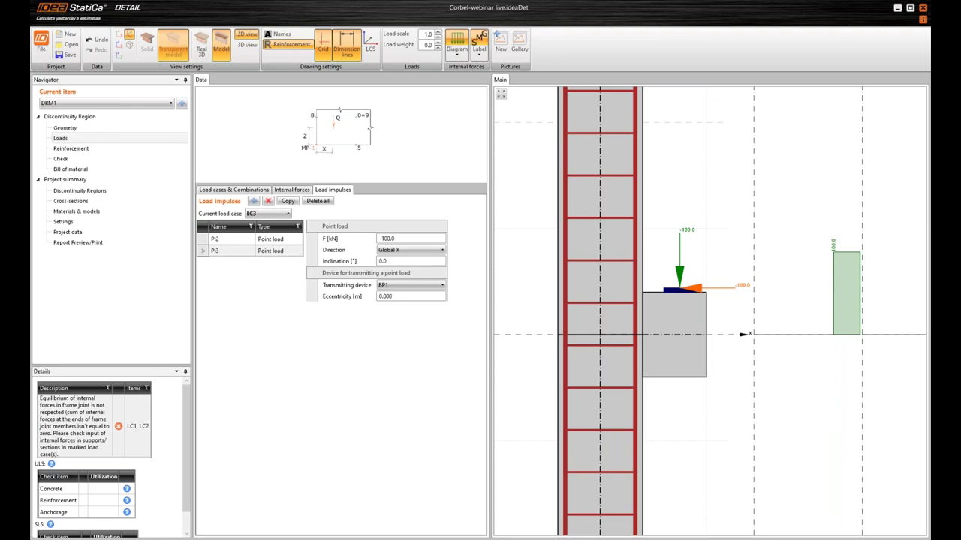
left_click(328, 240)
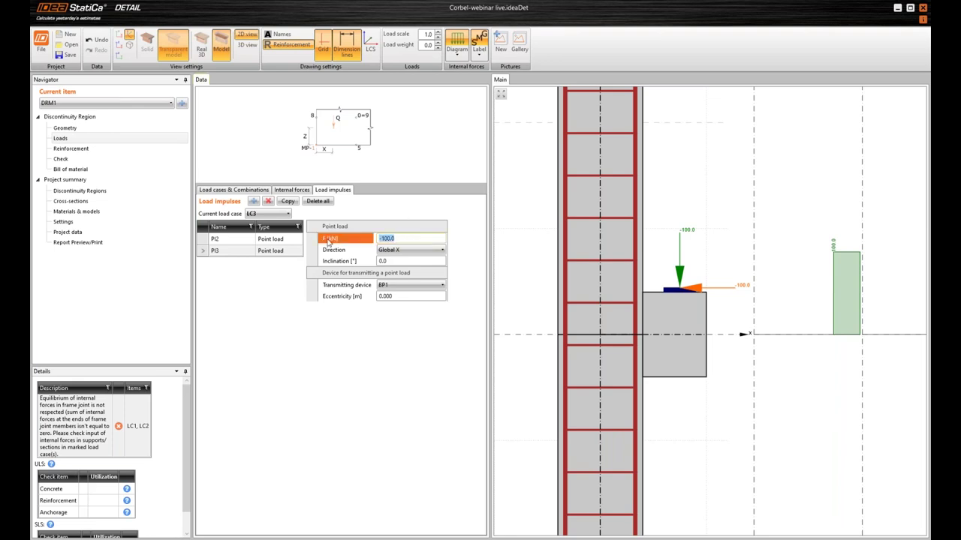
type("20")
key("Return")
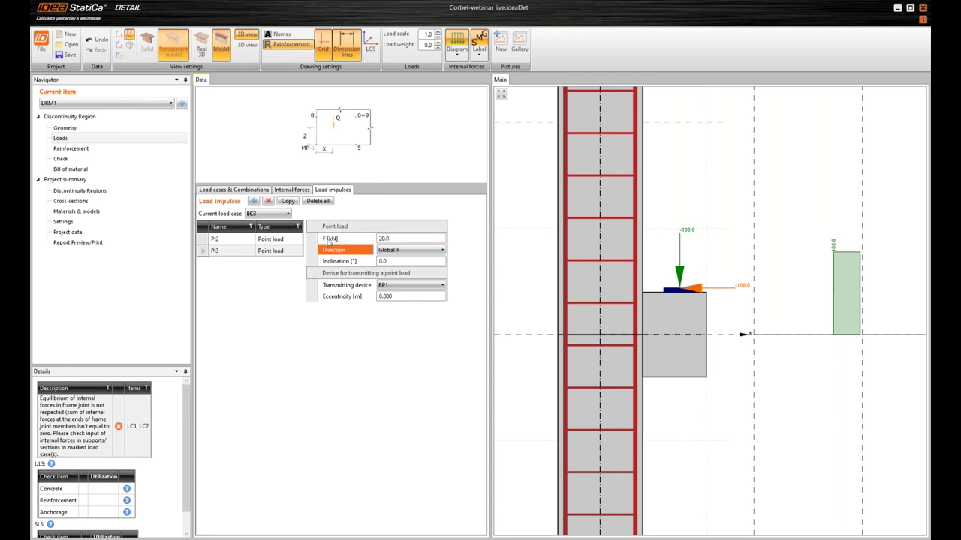
scroll(674, 314, "up", 5)
scroll(668, 311, "up", 2)
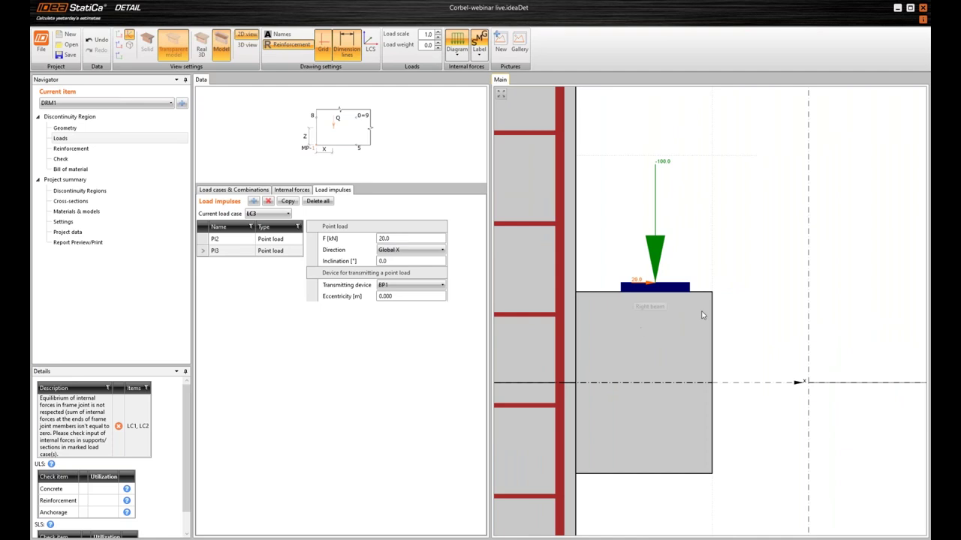
left_click(647, 289)
scroll(682, 339, "down", 3)
scroll(682, 339, "down", 2)
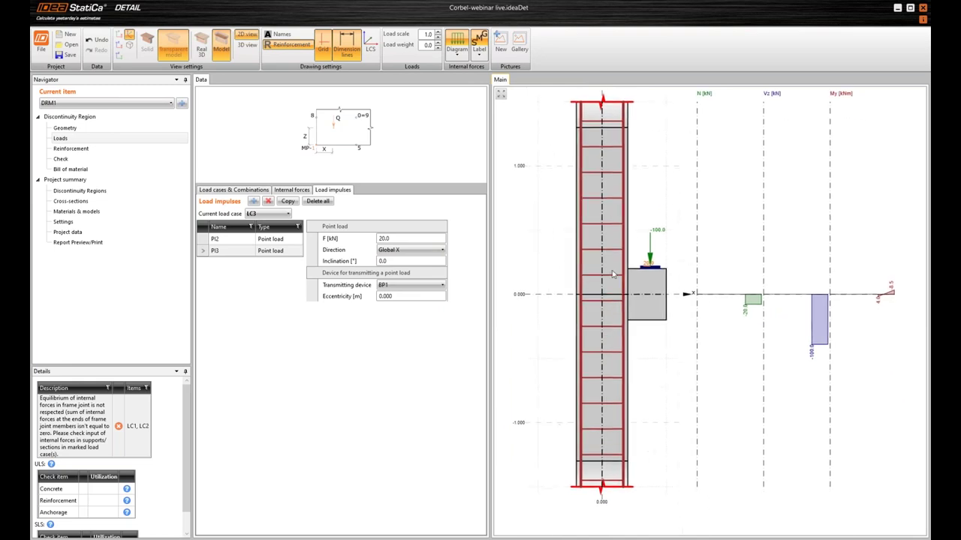
Enlarge the check details area and show the internal forces in supports/sections for load case LC1
scroll(531, 341, "down", 3)
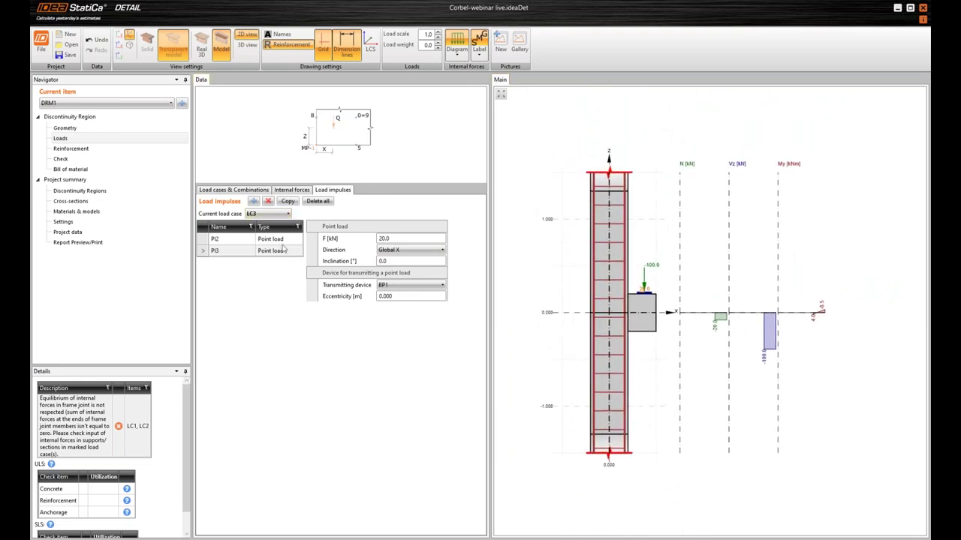
left_click_drag(75, 367, 80, 314)
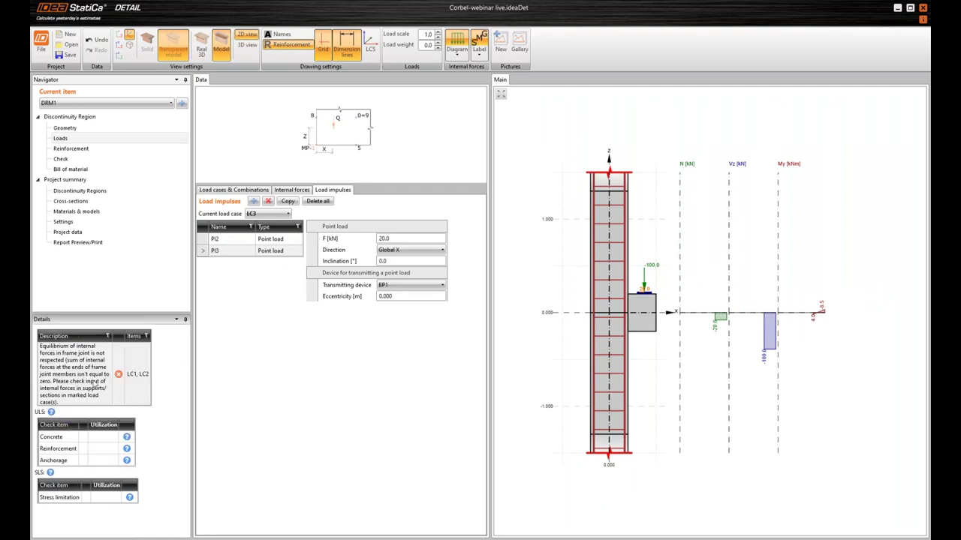
left_click(291, 190)
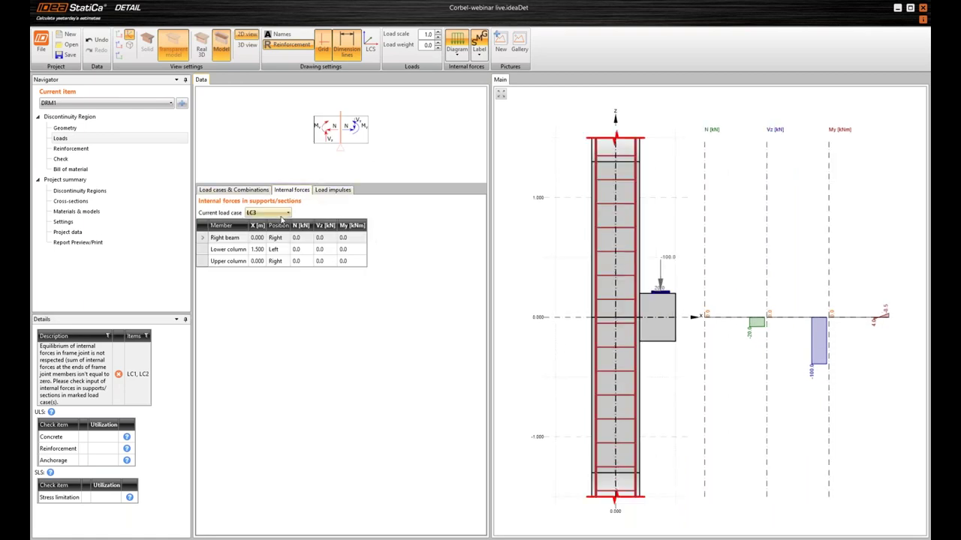
left_click(268, 213)
left_click(270, 224)
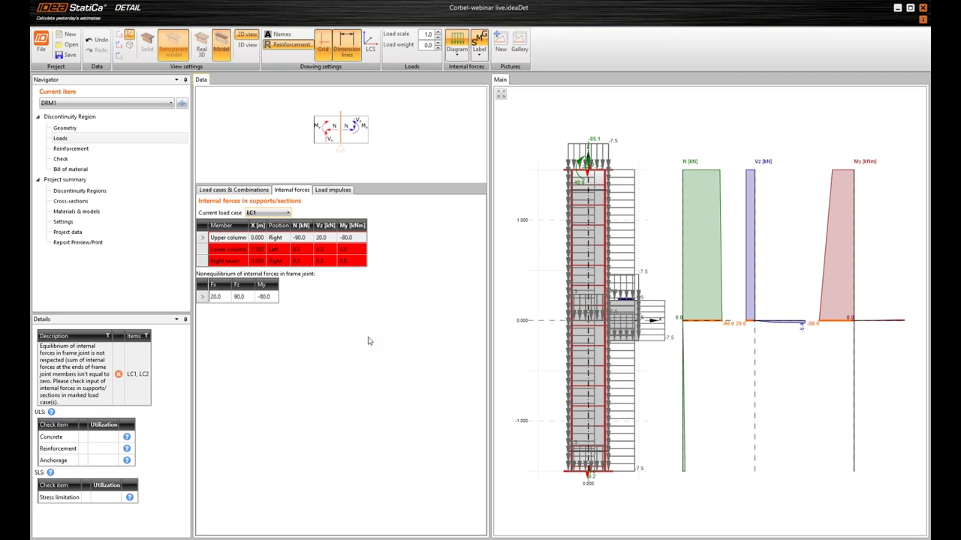
Examine the LC1 end forces of the column members, the nonequilibrium at the frame joint and the loaded corbel region
left_click(231, 250)
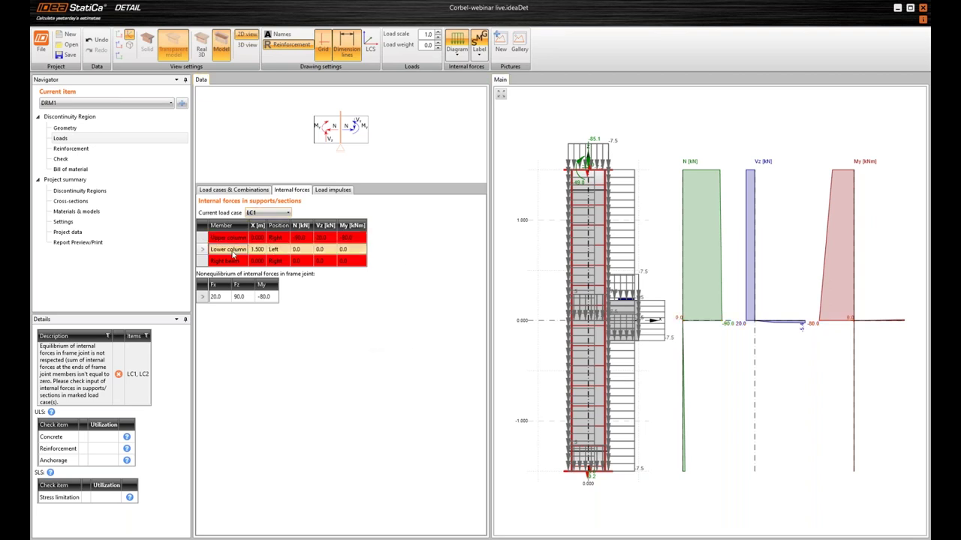
left_click(296, 237)
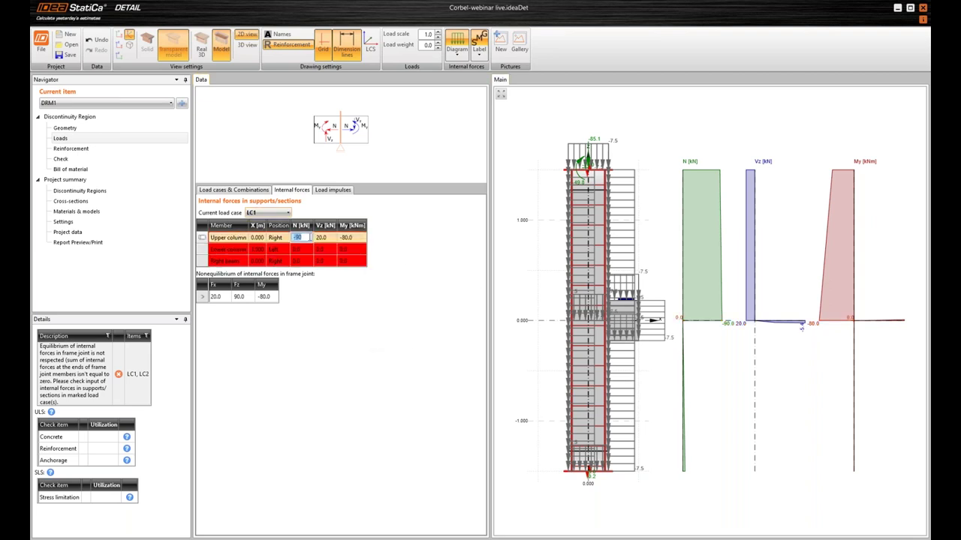
left_click(320, 249)
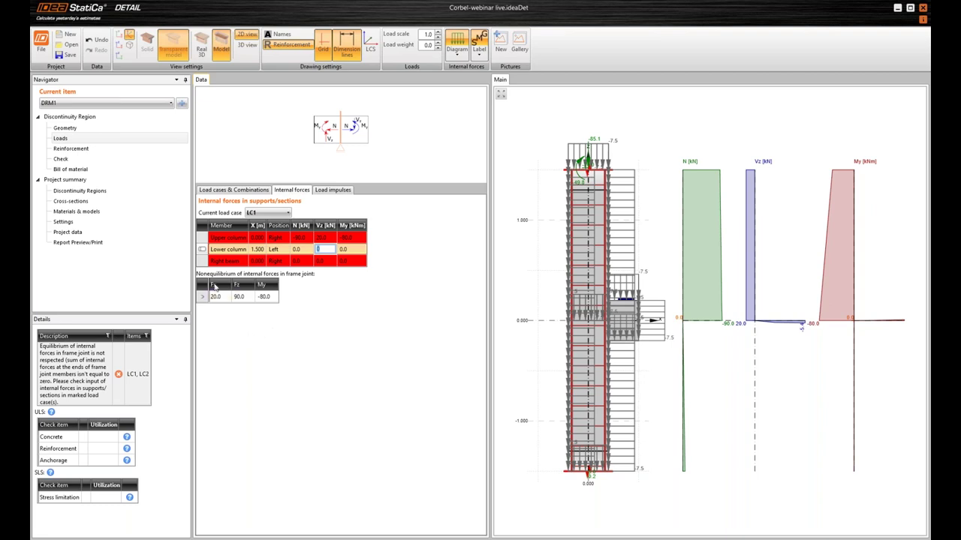
scroll(627, 336, "up", 3)
scroll(627, 337, "up", 1)
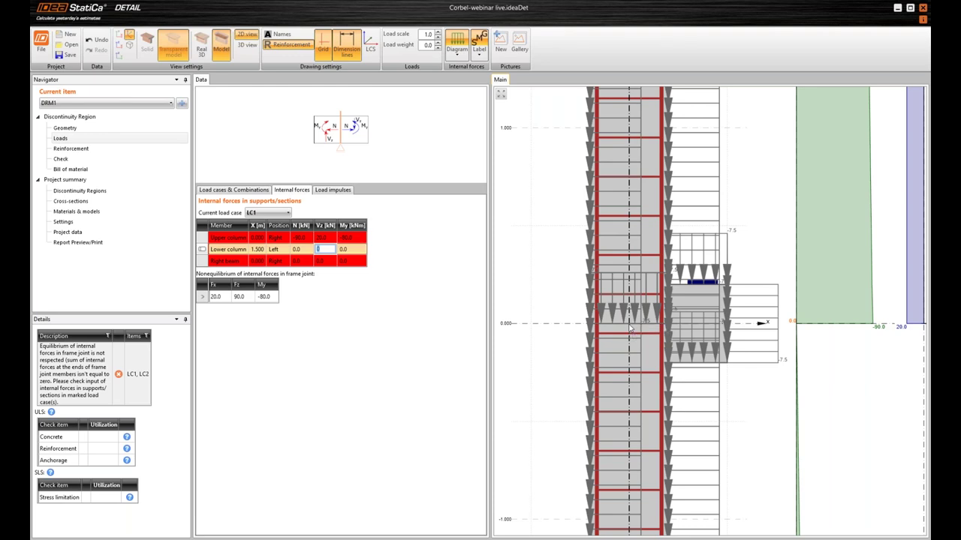
scroll(629, 328, "down", 3)
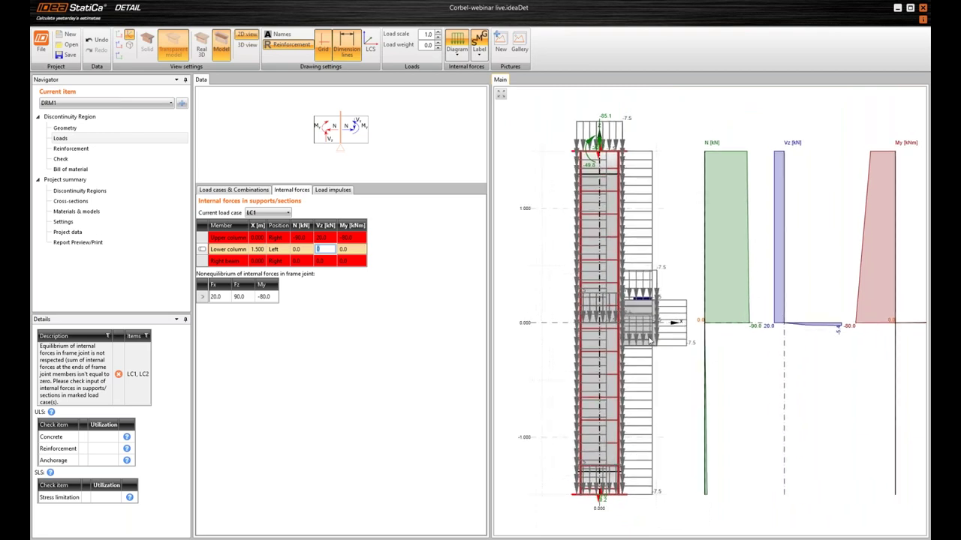
scroll(697, 372, "down", 2)
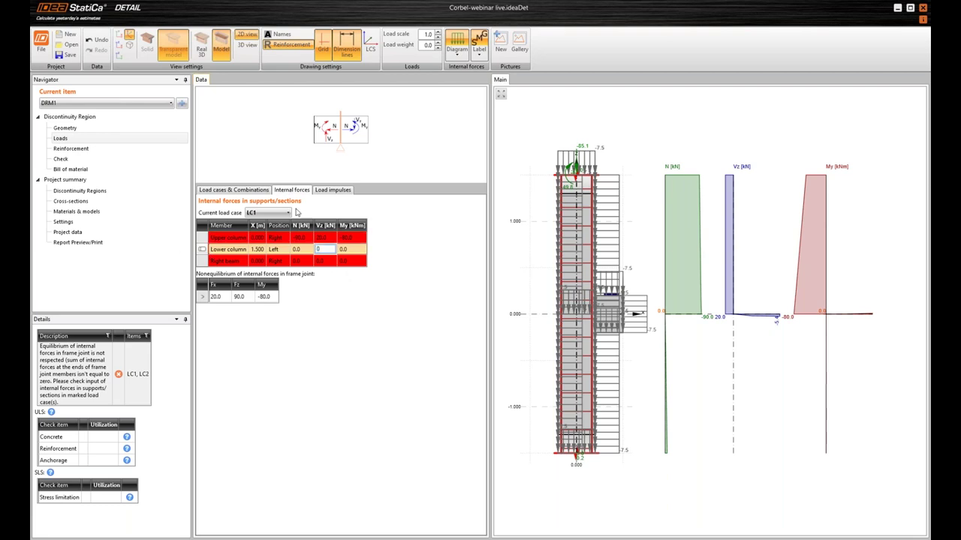
Set the LC1 normal force N to -25.8 kN for the upper column and -27.6 kN for the lower column
left_click(298, 238)
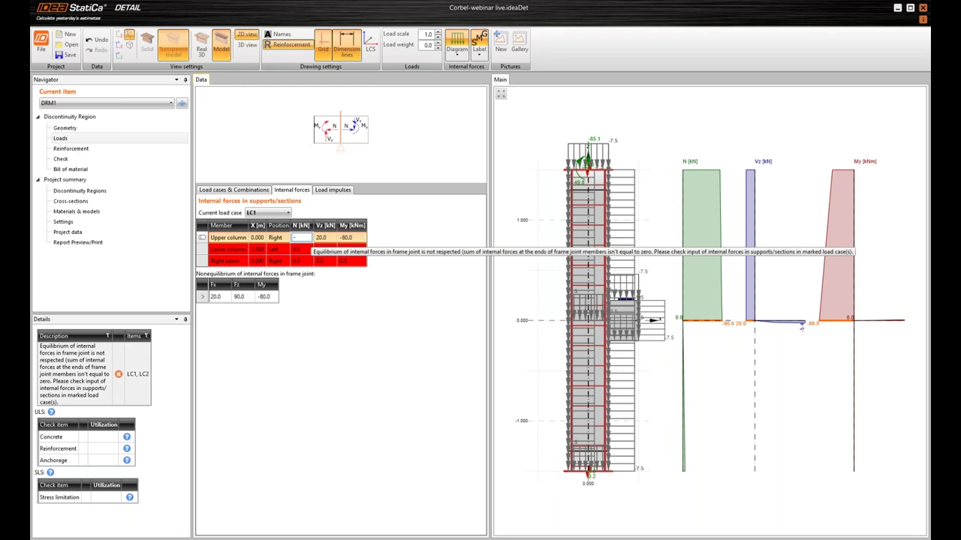
type("-25.8")
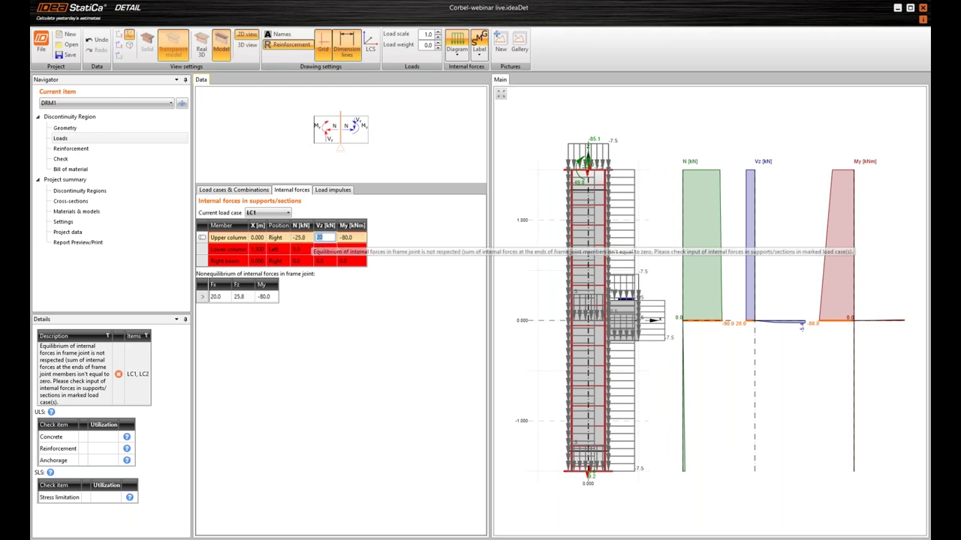
key("Tab")
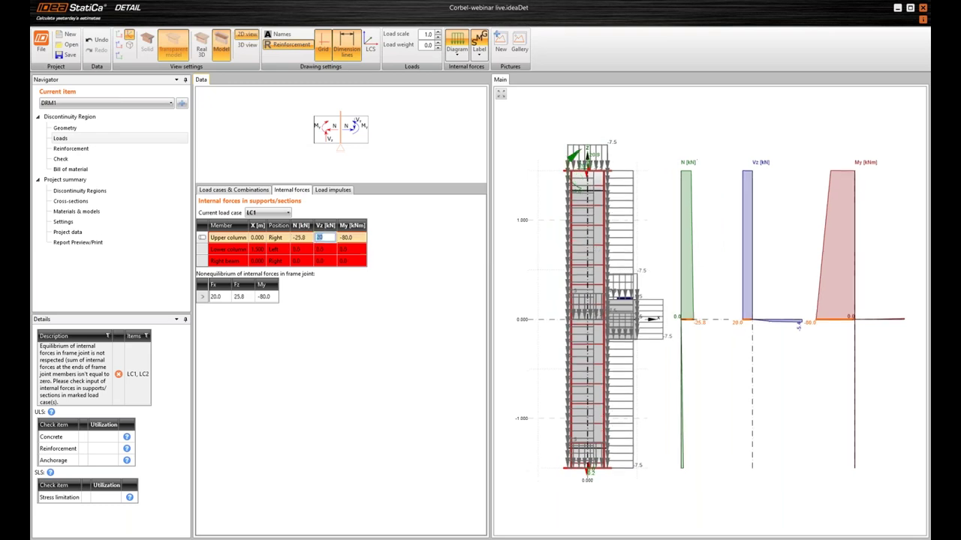
left_click(304, 249)
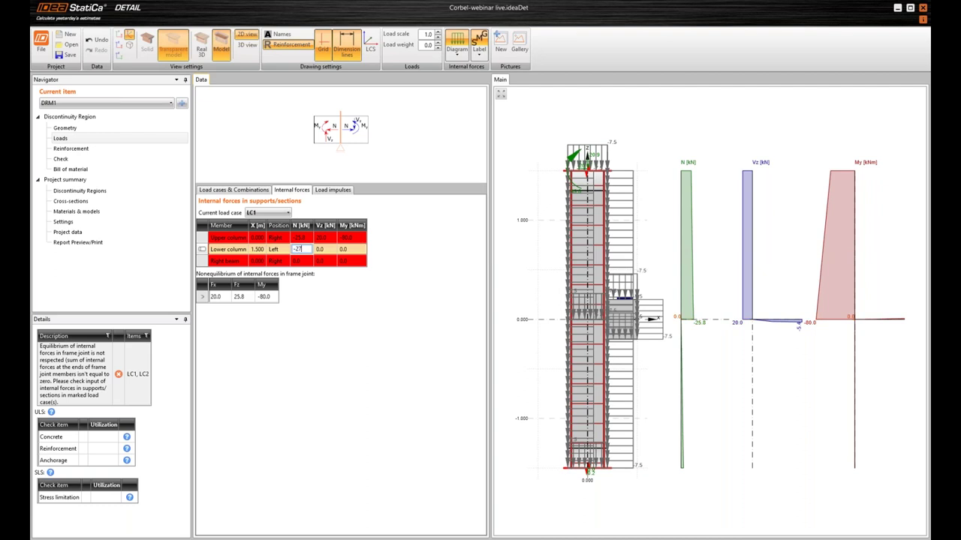
type("-27.6")
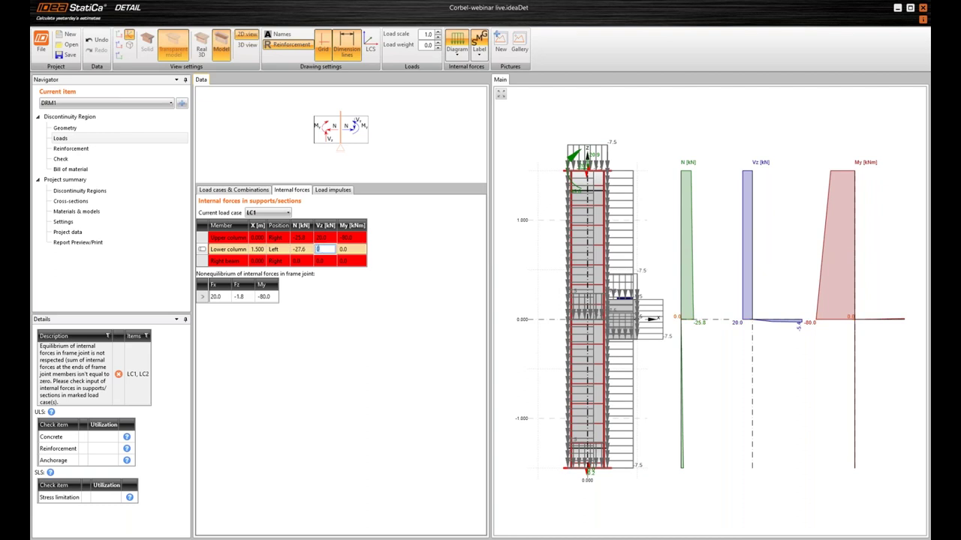
left_click(298, 261)
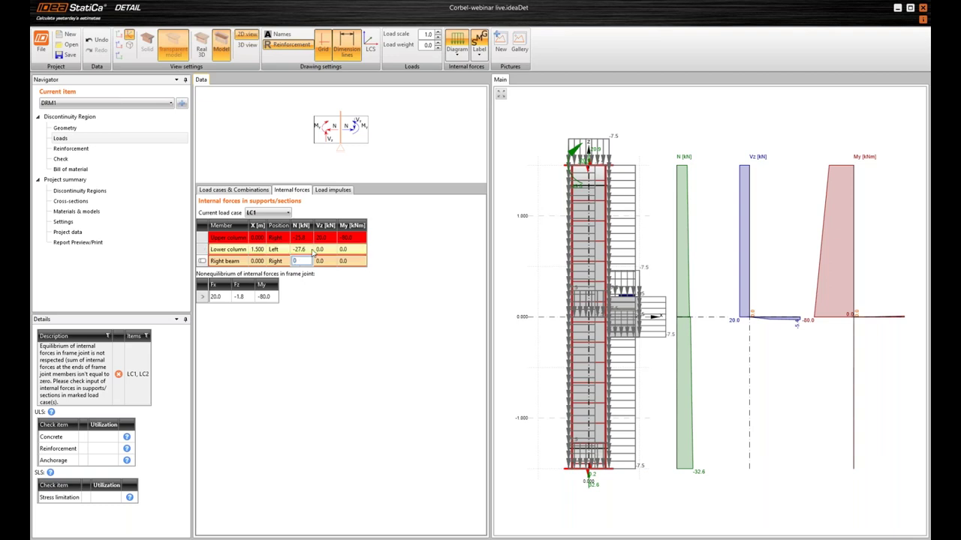
Set the LC1 shear force Vz to -0.7 kN for the upper and lower columns and 1.8 kN for the right beam
left_click(323, 237)
type("-")
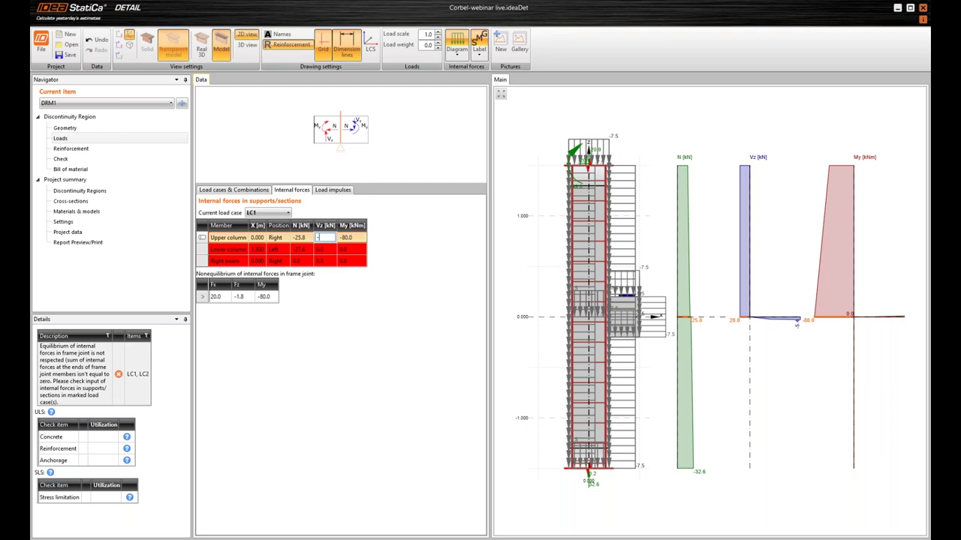
type("0.7")
key("Tab")
left_click(323, 249)
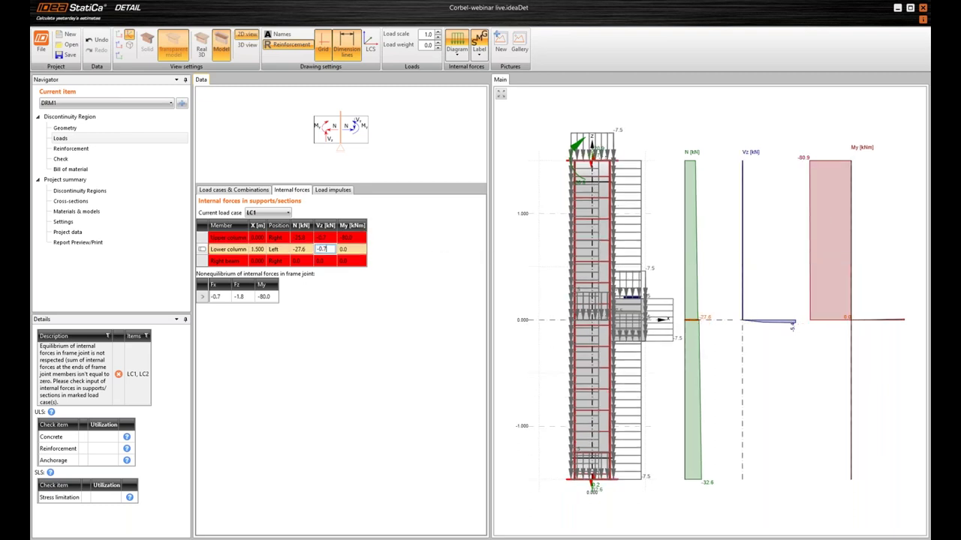
left_click(323, 260)
type("1")
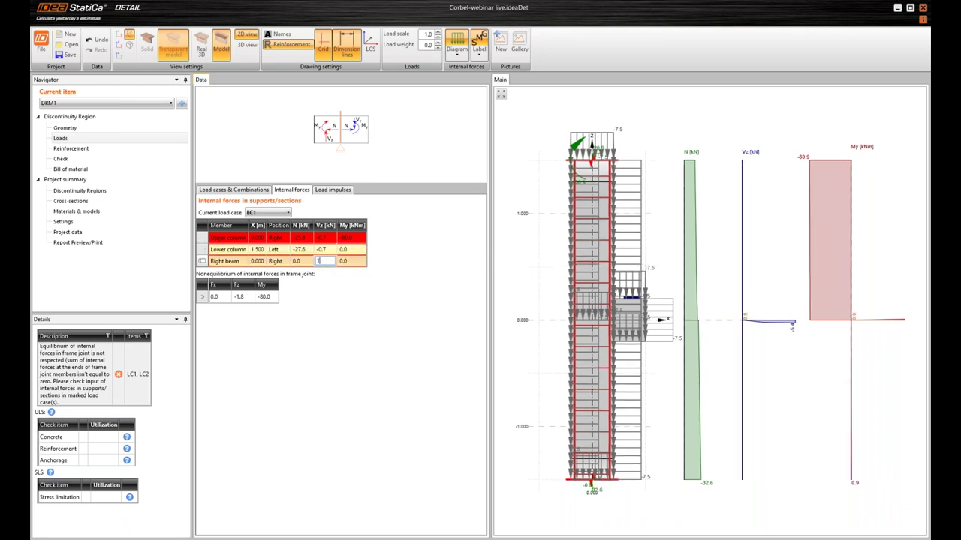
type(".8")
key("Tab")
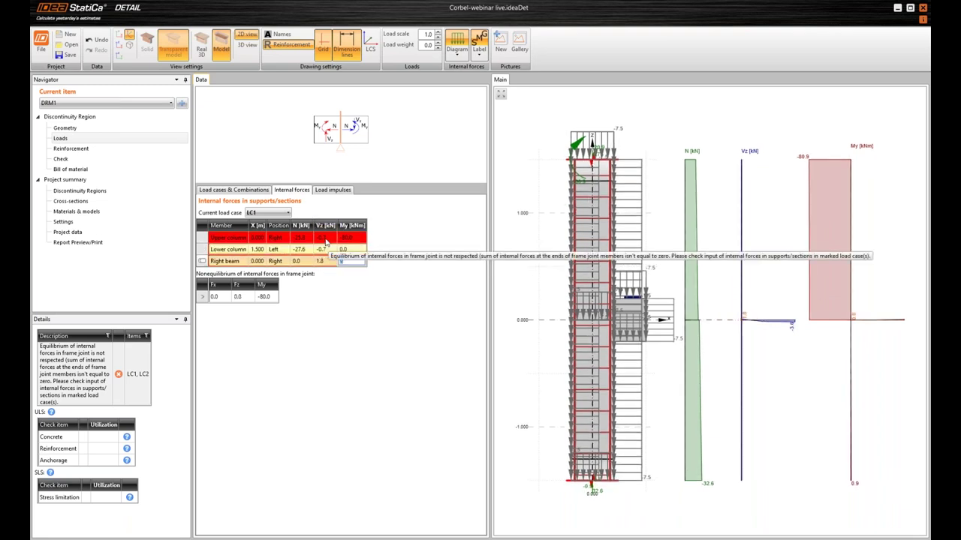
Set the LC1 bending moment My to -0.8 kNm for the upper column, -1.3 kNm for the lower column and -0.5 kNm for the right beam
left_click(359, 237)
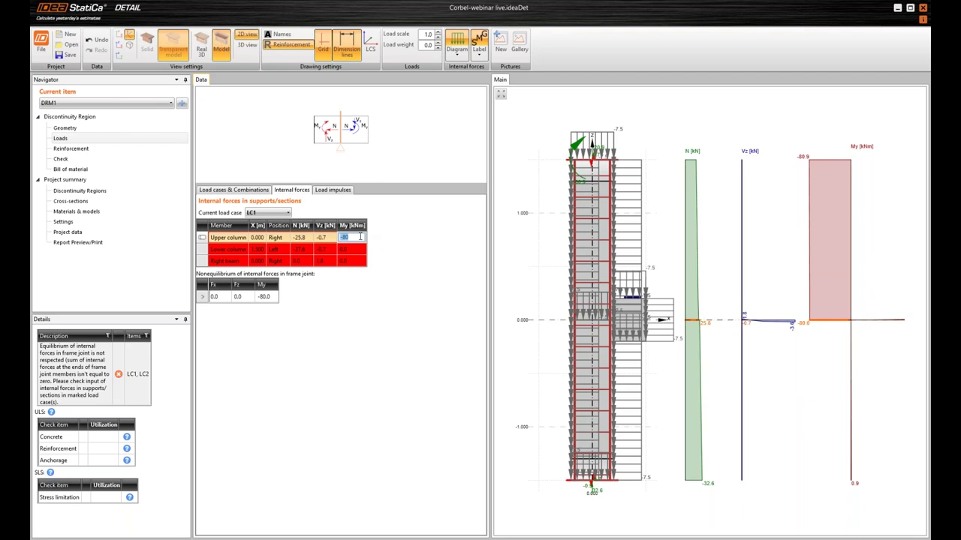
type("-0.8")
left_click(358, 249)
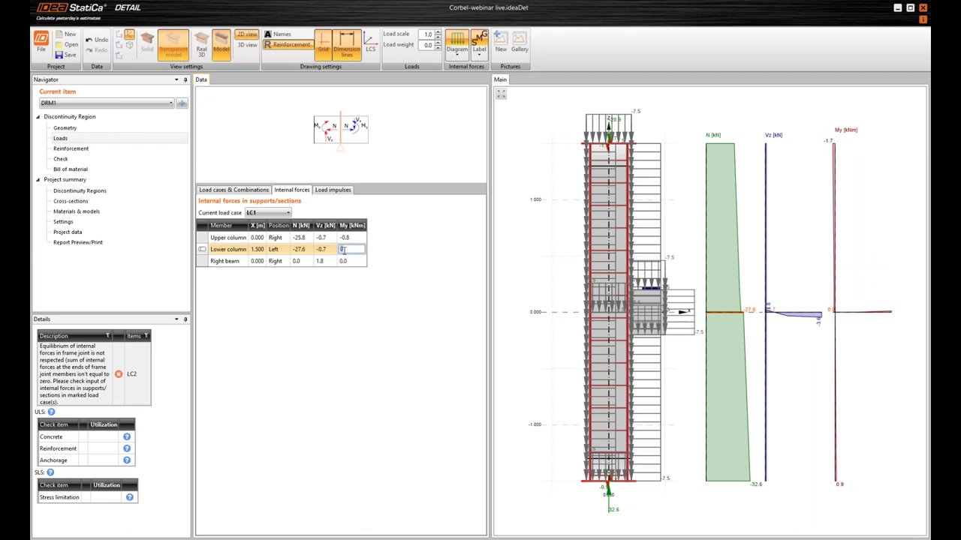
type("-1.3")
key("Return")
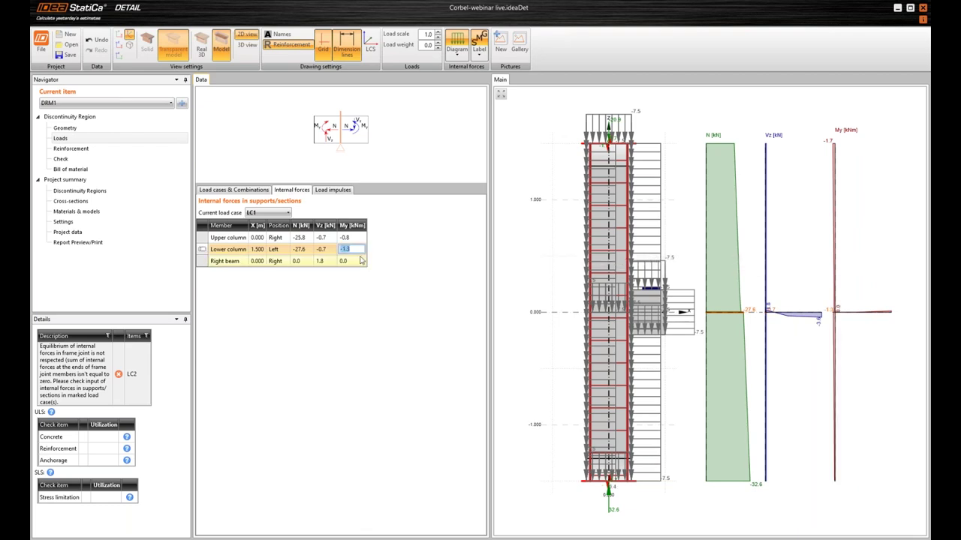
left_click(351, 260)
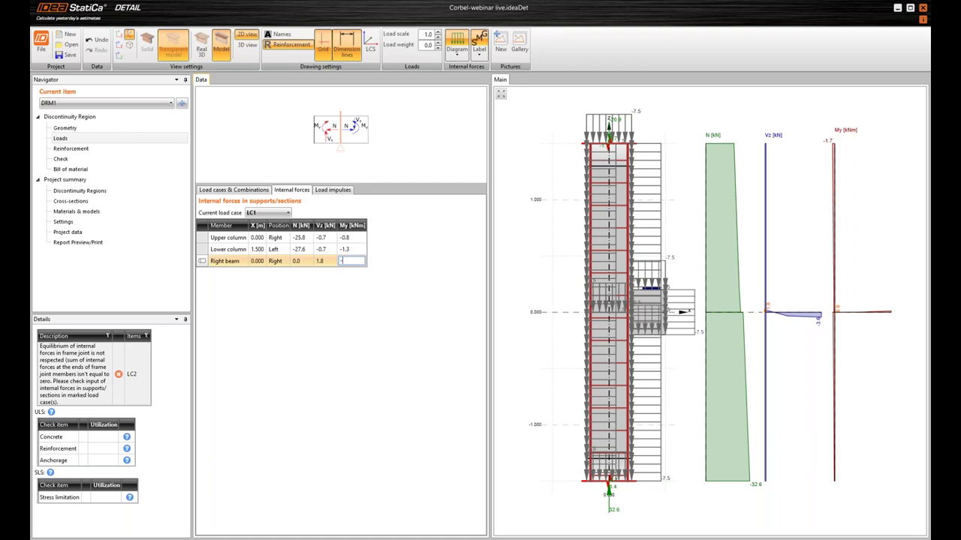
key("Return")
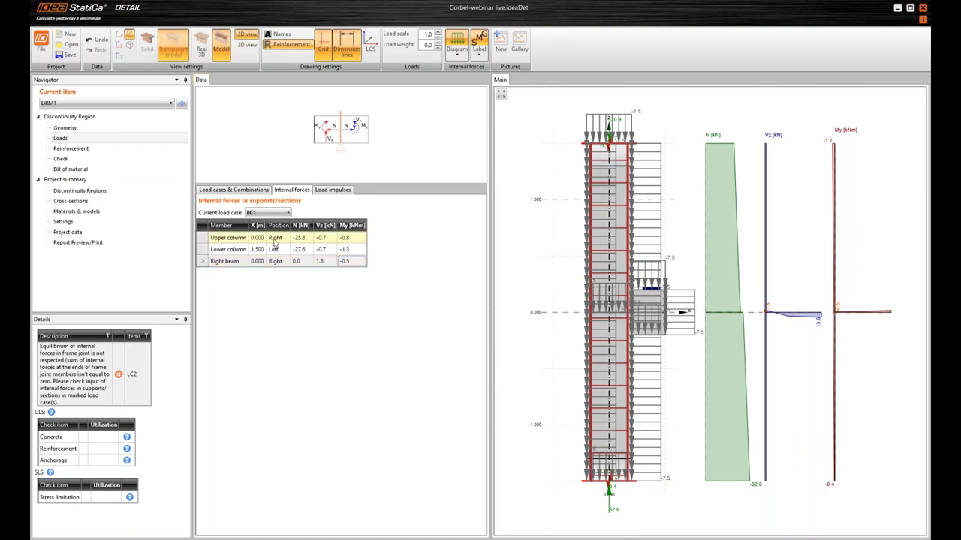
Inspect the LC1 N, Vz and My diagrams, view the global model slide in PowerPoint and return to IDEA StatiCa Detail
scroll(773, 270, "down", 2)
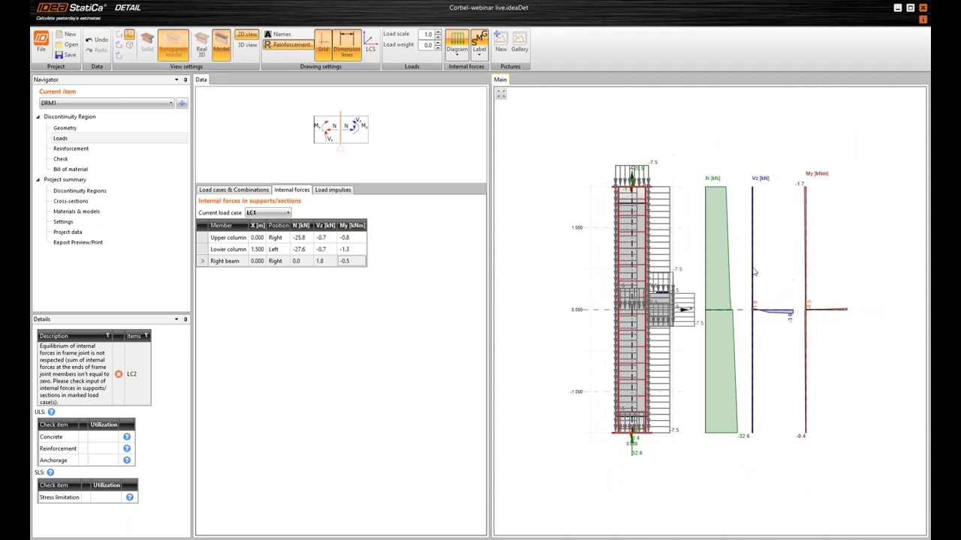
scroll(768, 315, "up", 3)
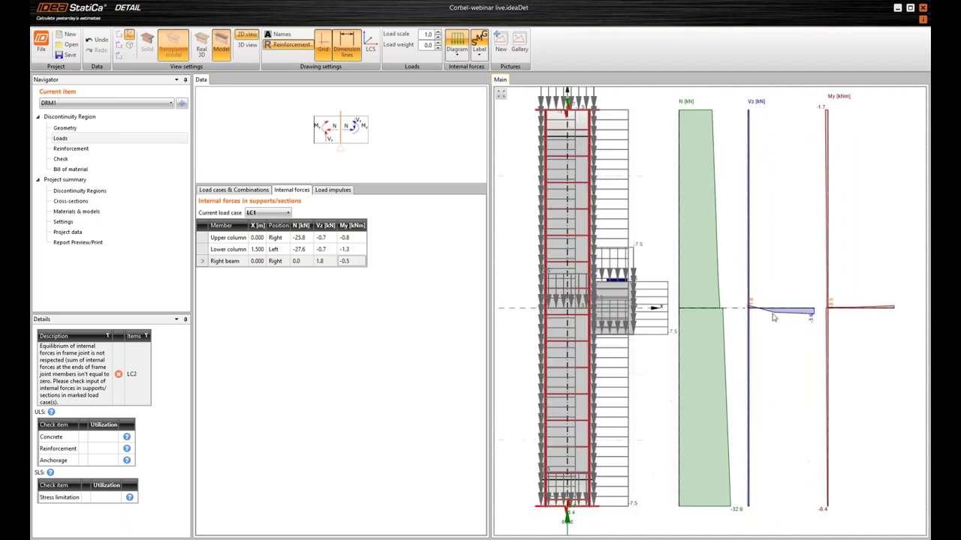
scroll(799, 352, "down", 3)
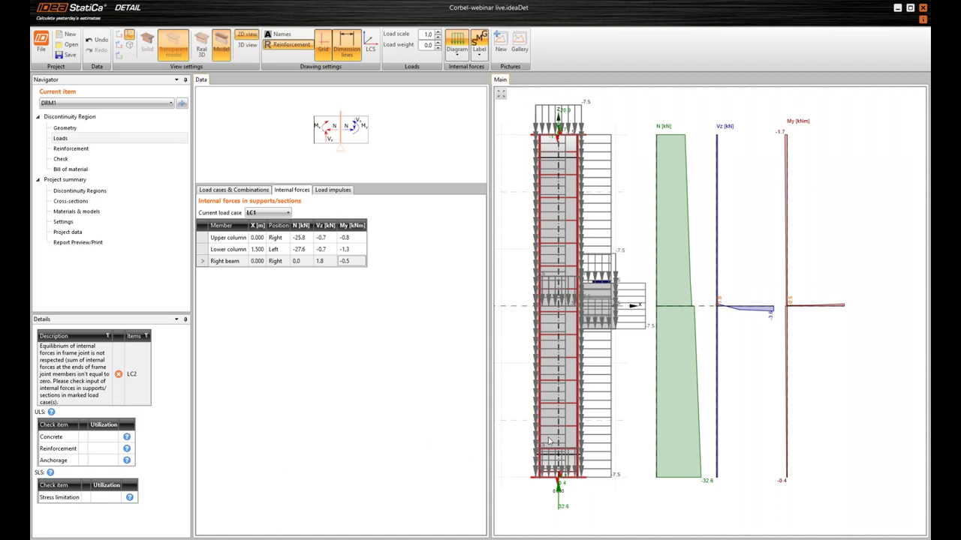
scroll(825, 386, "down", 2)
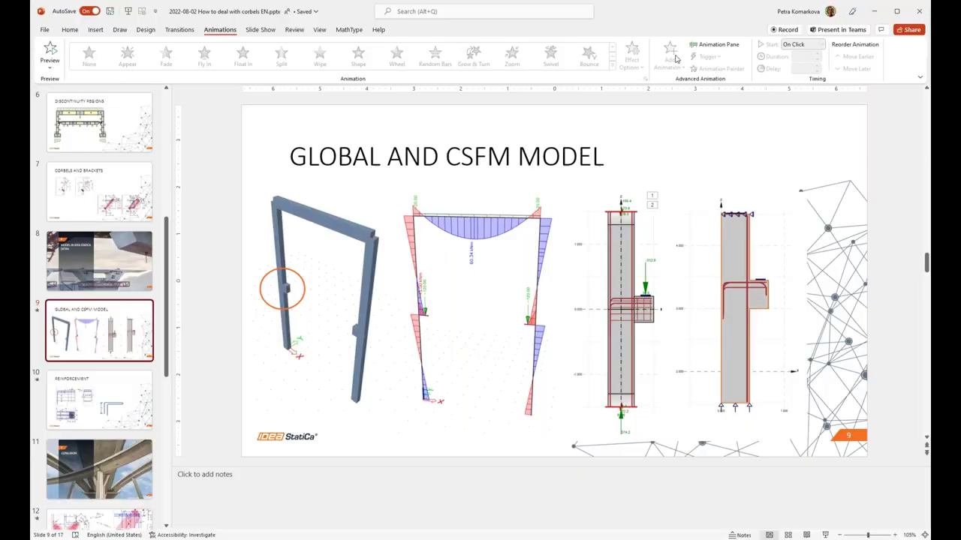
key("alt+Tab")
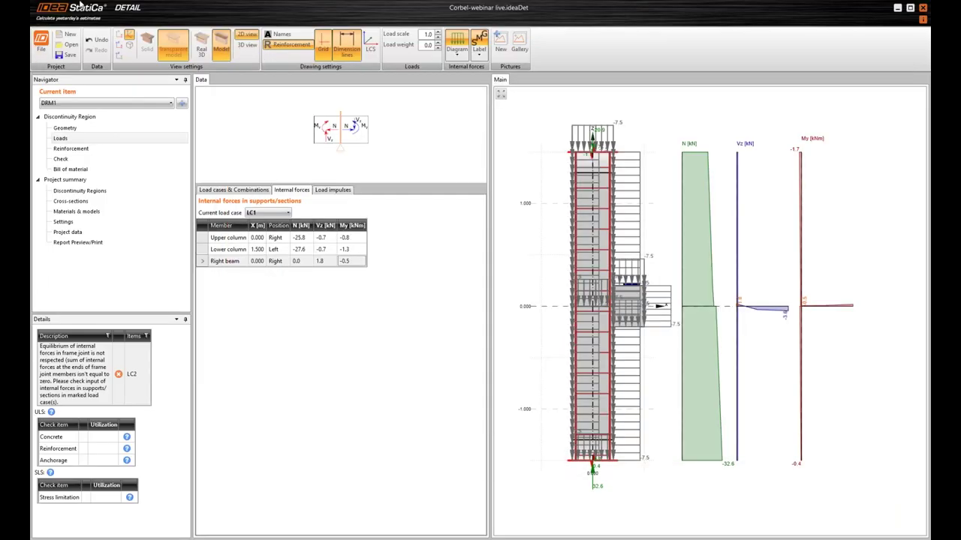
For load case LC2, set the normal force N to -180 kN for the lower column and -60 kN for the upper column
left_click(268, 212)
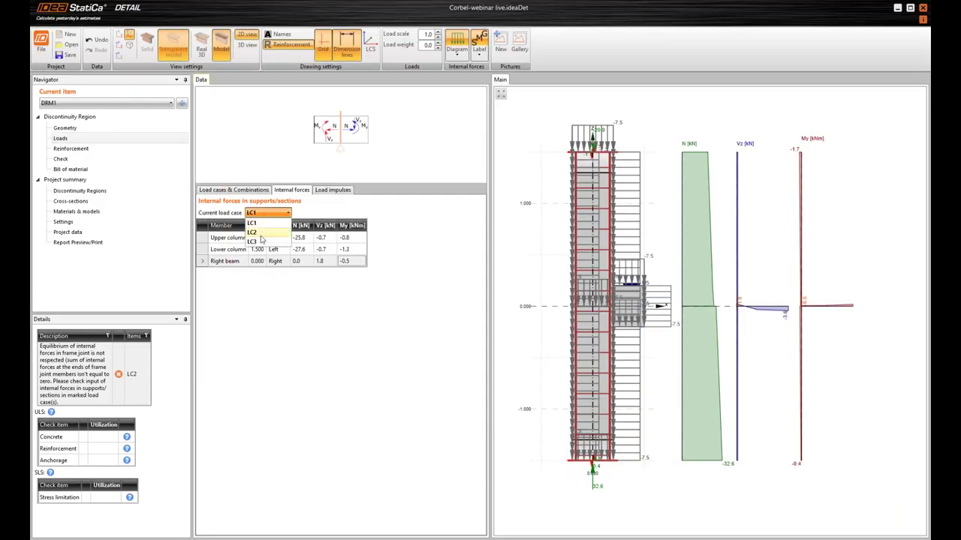
left_click(264, 237)
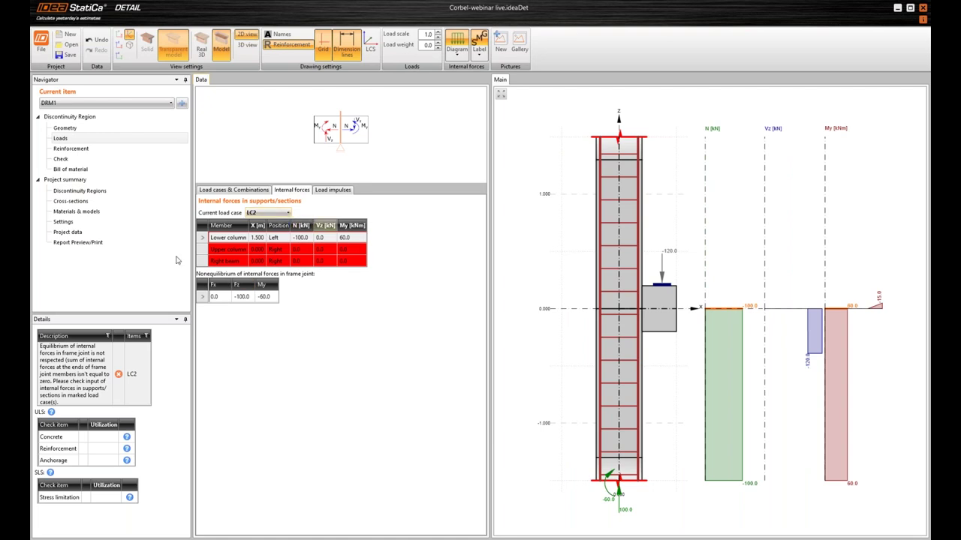
left_click(304, 237)
type("-")
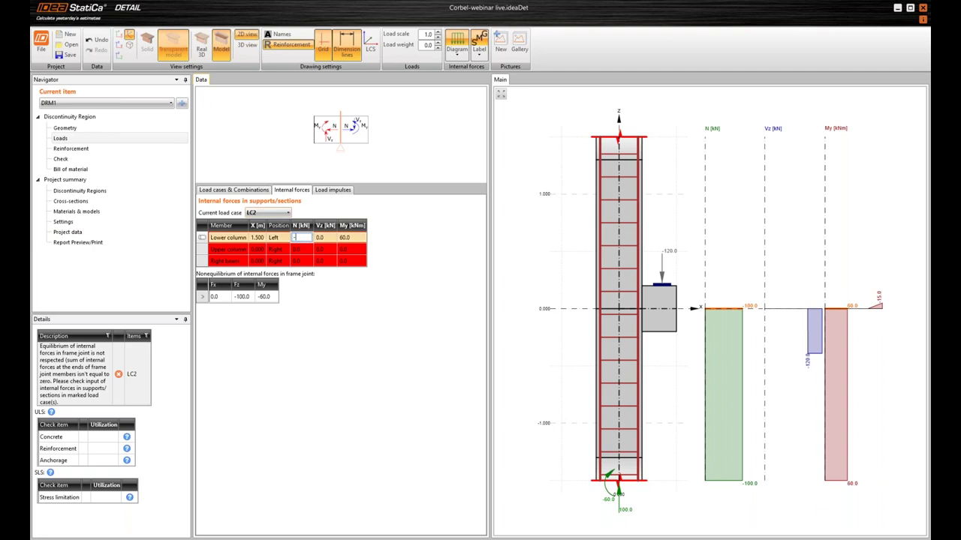
type("180")
key("Tab")
left_click(301, 249)
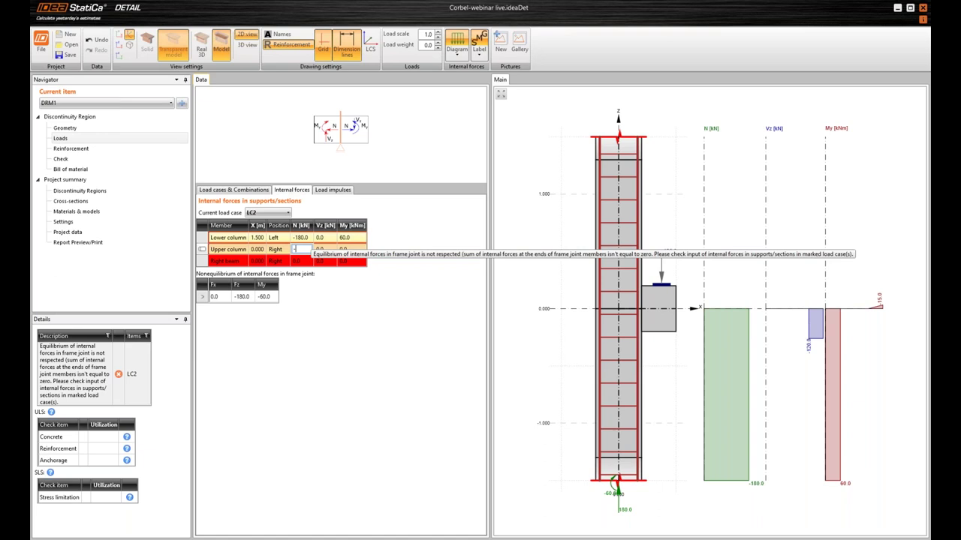
type("-60")
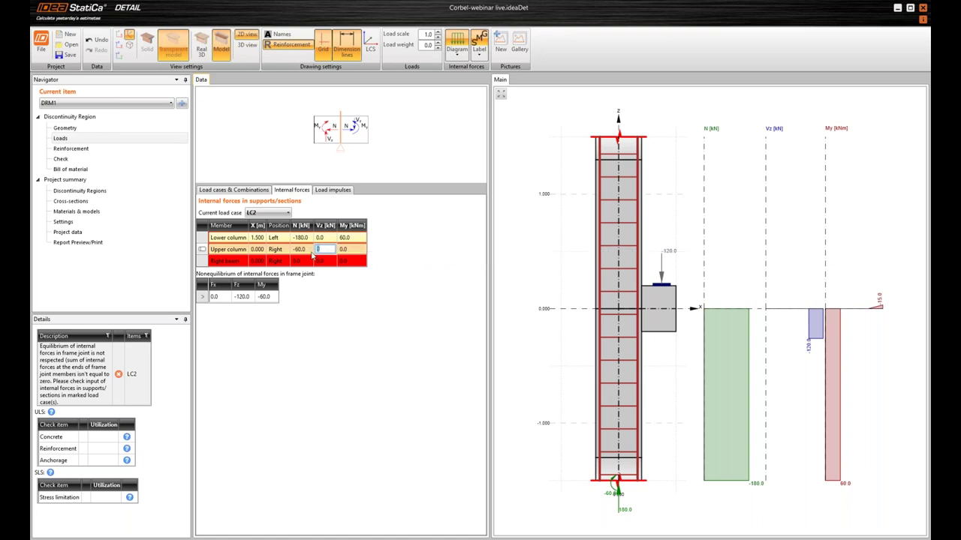
Set the LC2 shear force Vz to -9.5 kN for the lower and upper columns and 120 kN for the right beam
left_click(323, 237)
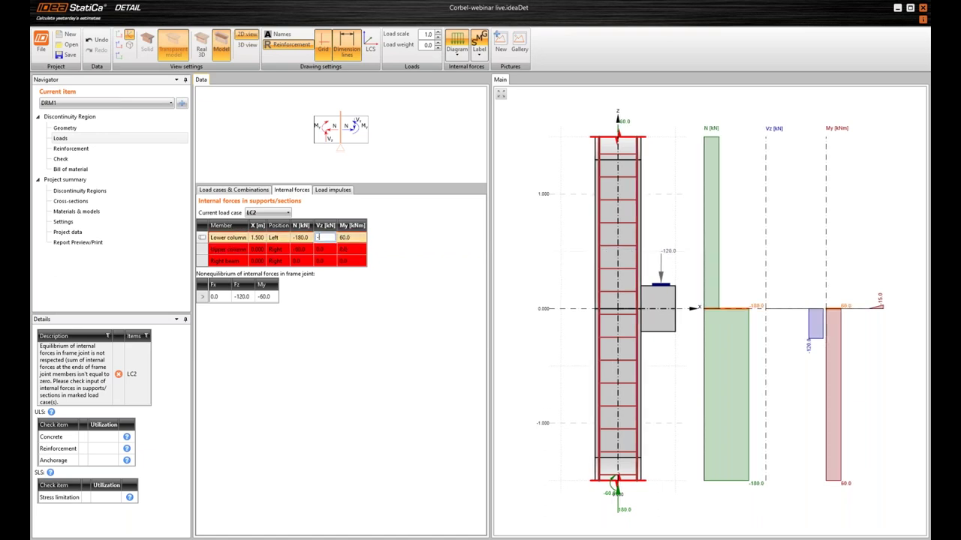
type("-9.5")
key("Tab")
left_click(322, 249)
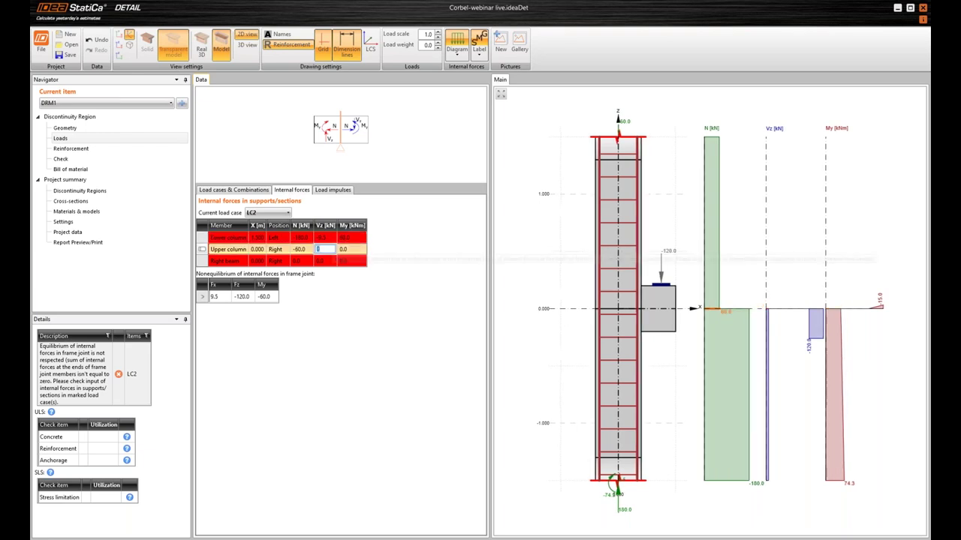
type("-9.5")
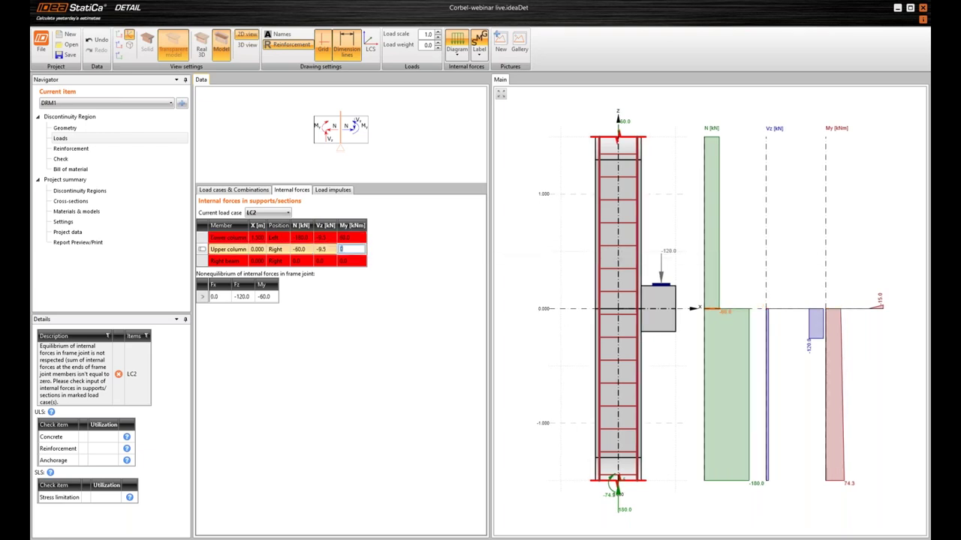
left_click(323, 261)
type("120")
key("Tab")
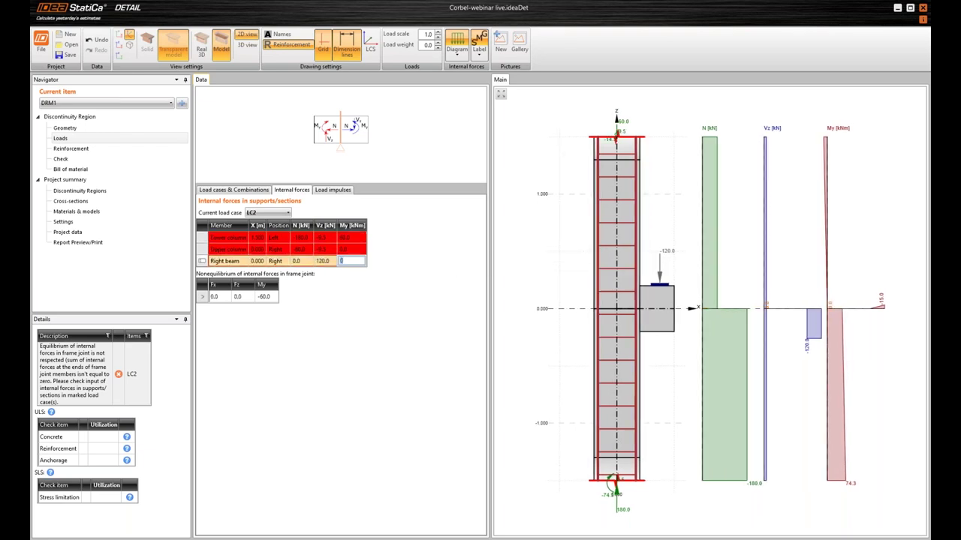
Set the LC2 bending moment My to -27.2 kNm for the lower column, 17.8 kNm for the upper column and -45 kNm for the right beam
left_click(351, 237)
type("-27.2")
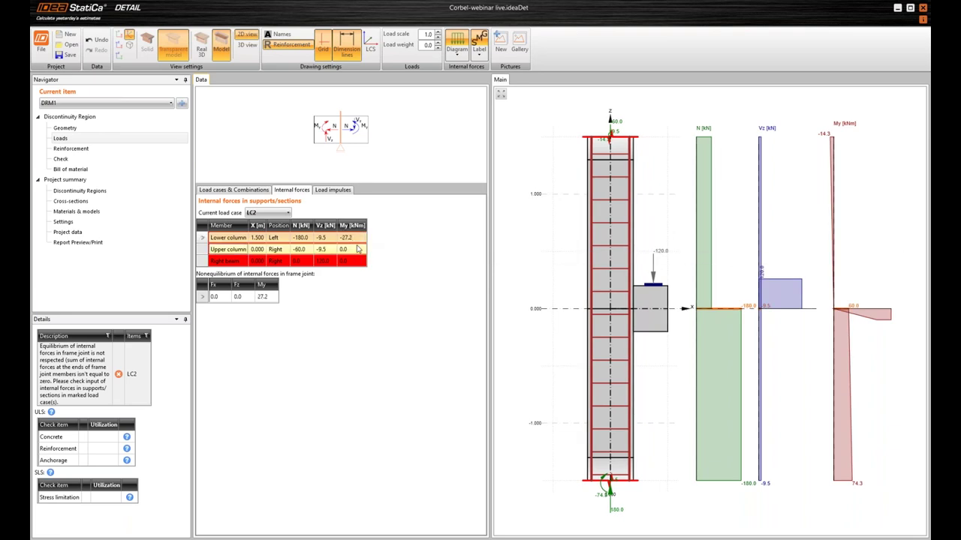
left_click(353, 249)
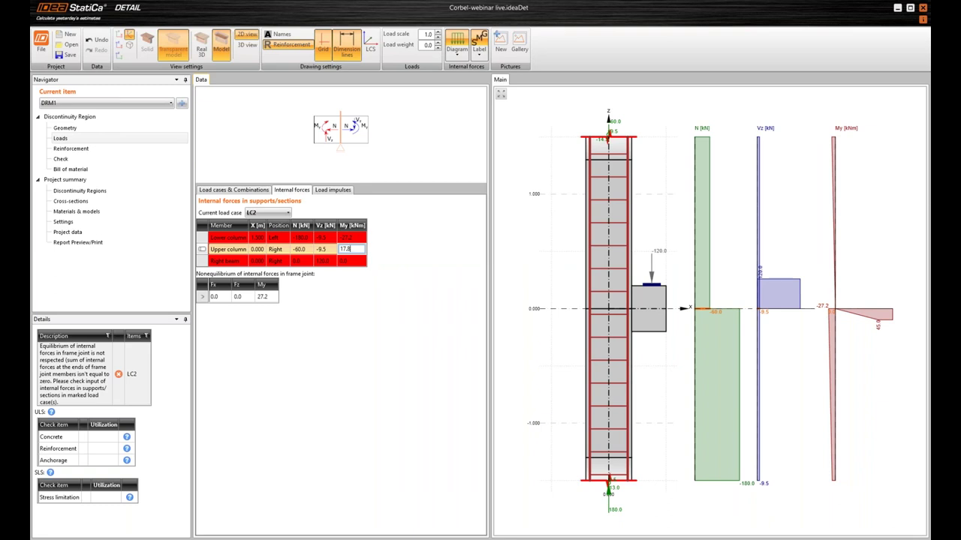
key("Return")
left_click(343, 261)
type("-45")
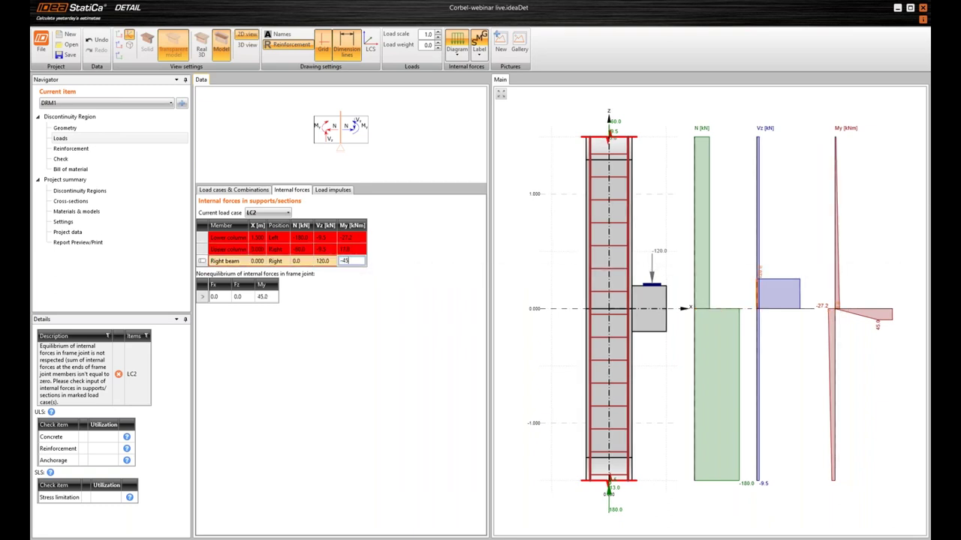
key("Return")
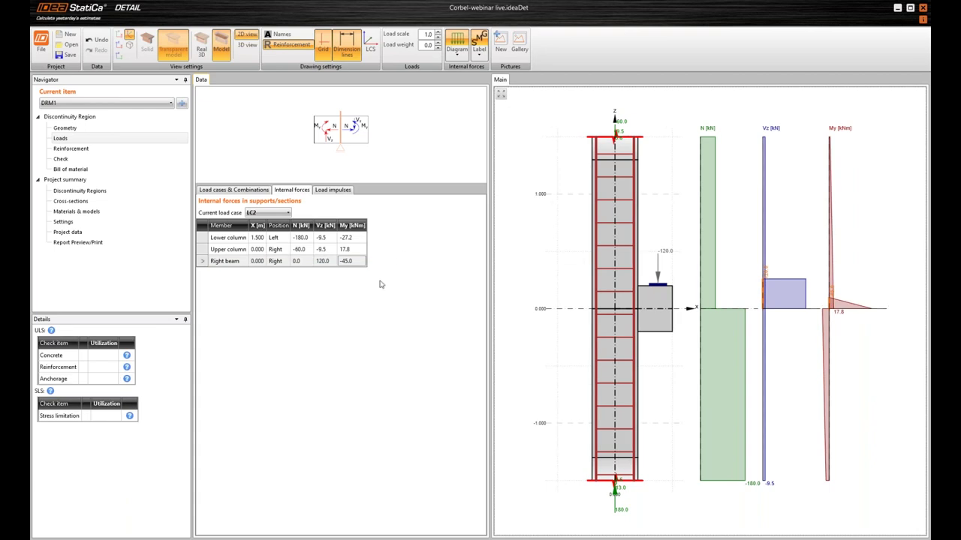
For load case LC3, set the normal force N to 12 kN for the right beam, -58.2 kN for the lower column and 1.8 kN for the upper column
left_click(268, 213)
left_click(268, 241)
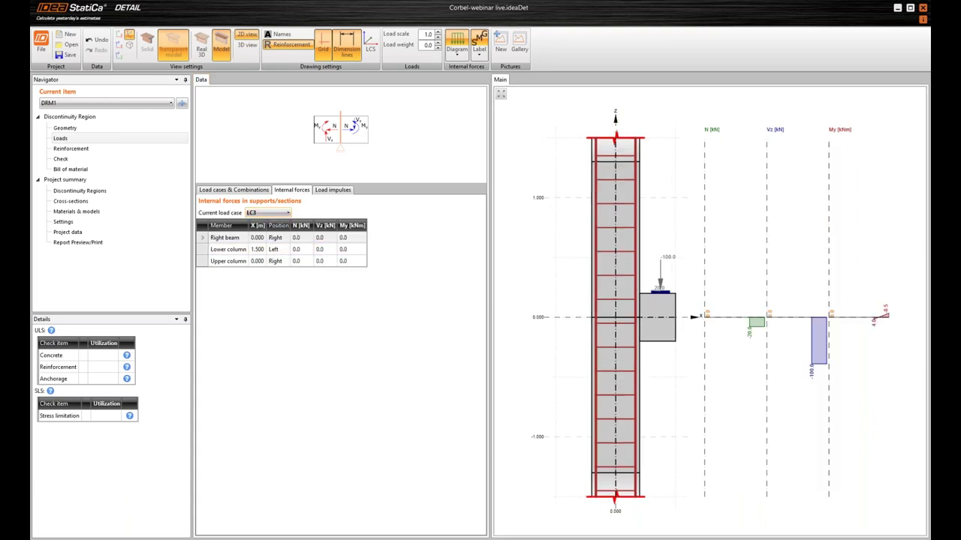
left_click(300, 237)
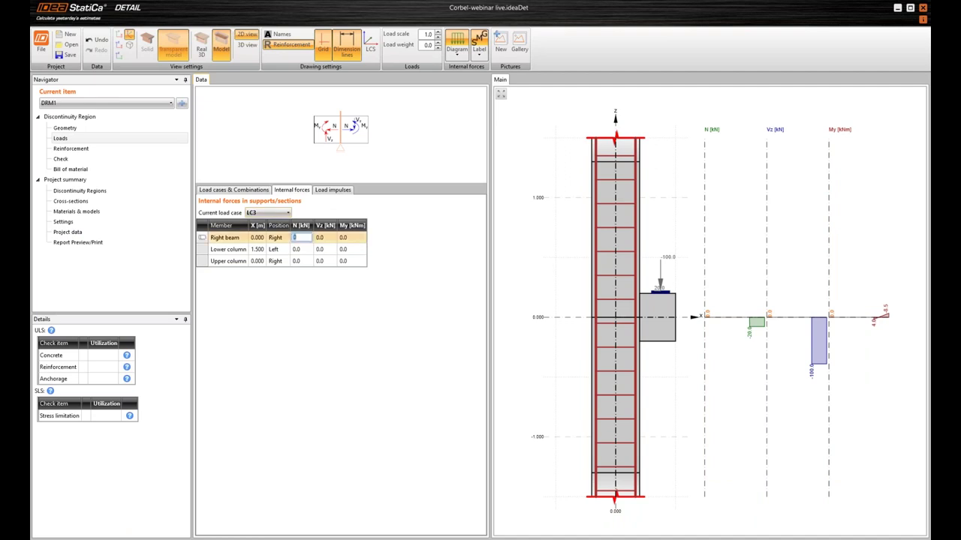
type("12")
key("Return")
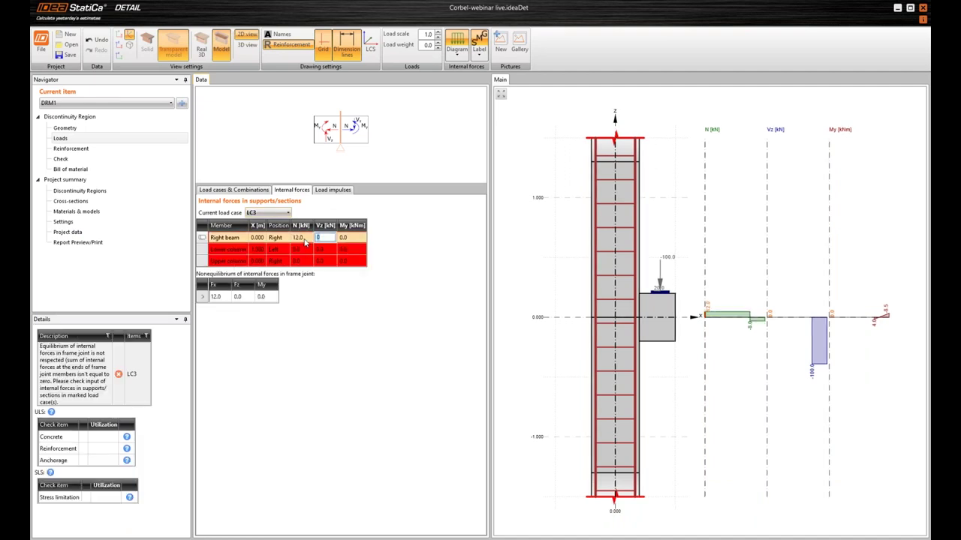
left_click(300, 249)
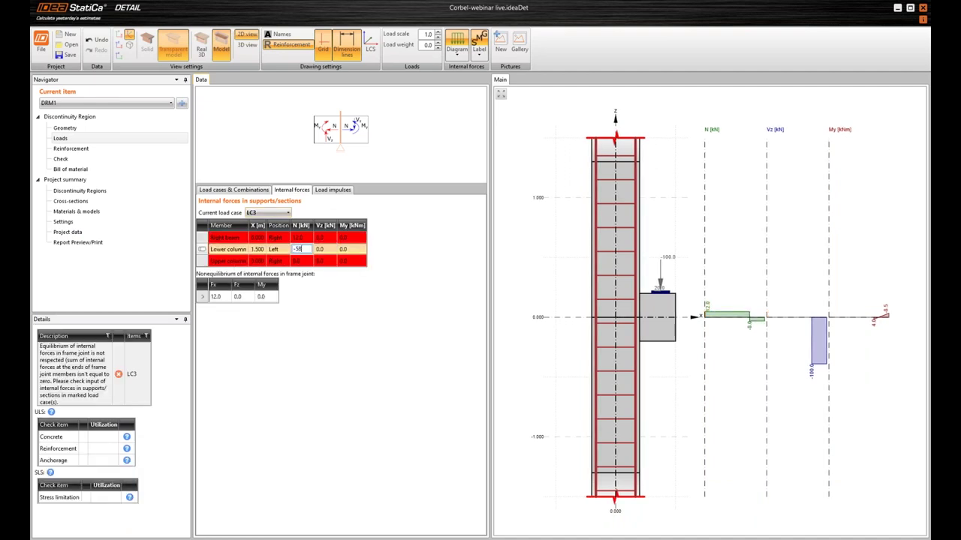
type("-58.2")
key("Return")
left_click(303, 259)
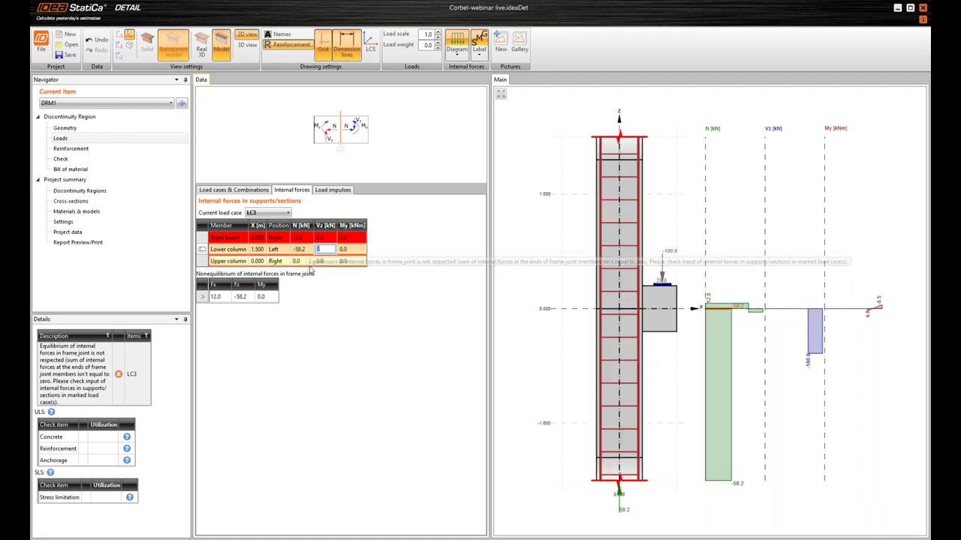
type("1.8")
key("Return")
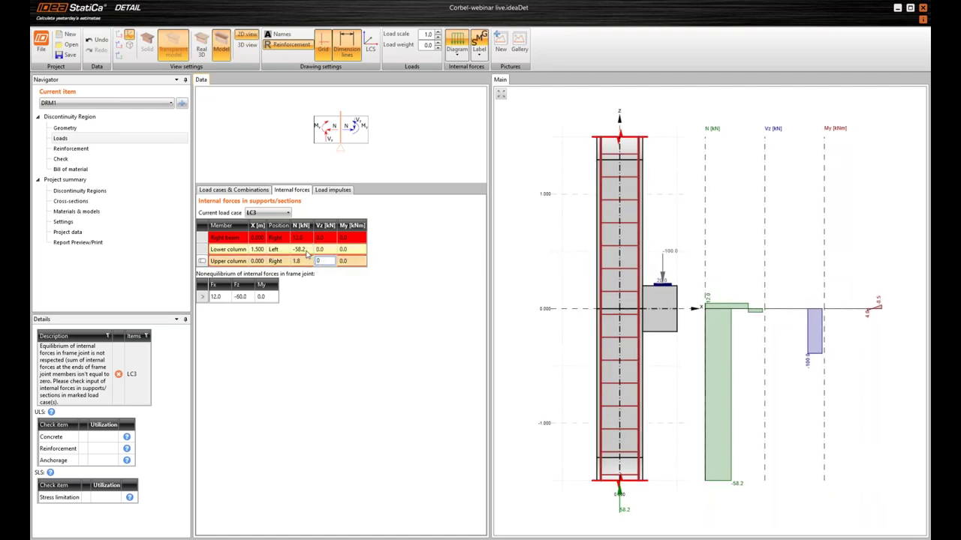
Set the LC3 shear force Vz to 60 kN for the right beam, 5.3 kN for the lower column and -6.7 kN for the upper column
left_click(327, 237)
type("60")
key("Tab")
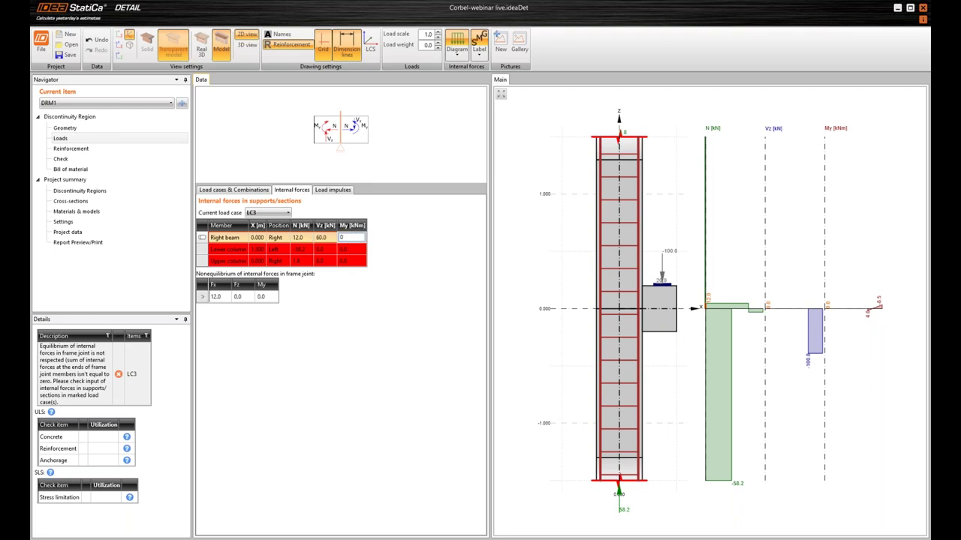
left_click(318, 249)
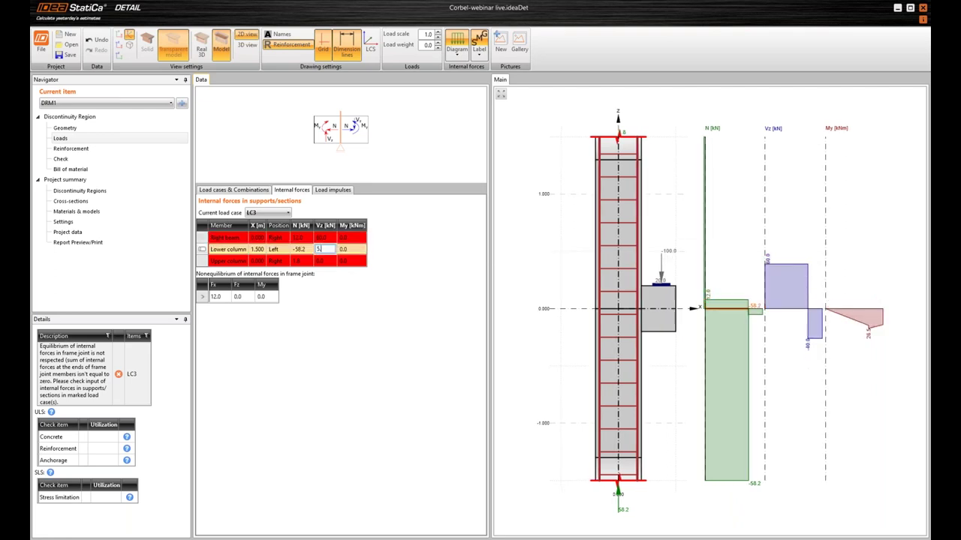
type("5.3")
left_click(317, 260)
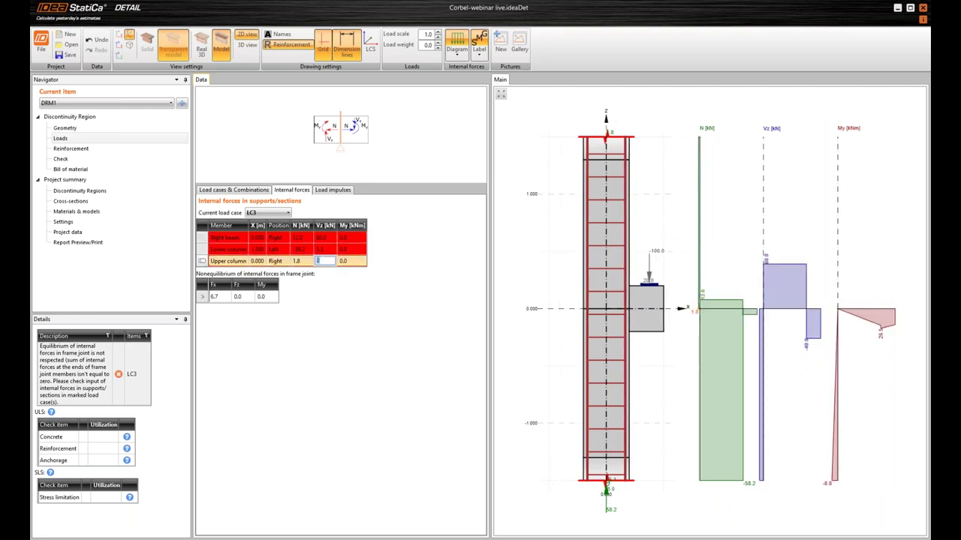
Set the LC3 bending moment My to -22.7 kNm for the right beam, 5.1 kNm for the lower column and 27.8 kNm for the upper column
left_click(351, 237)
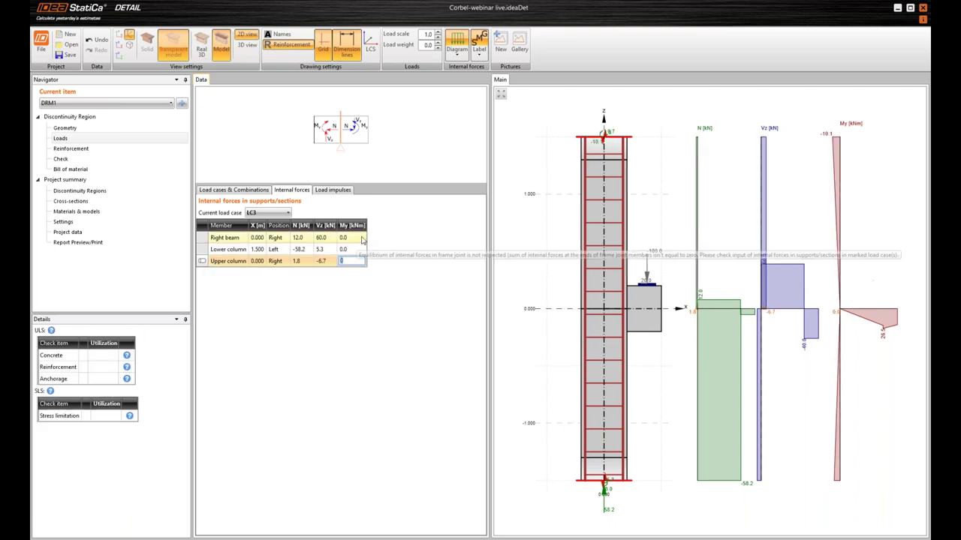
type("-22.")
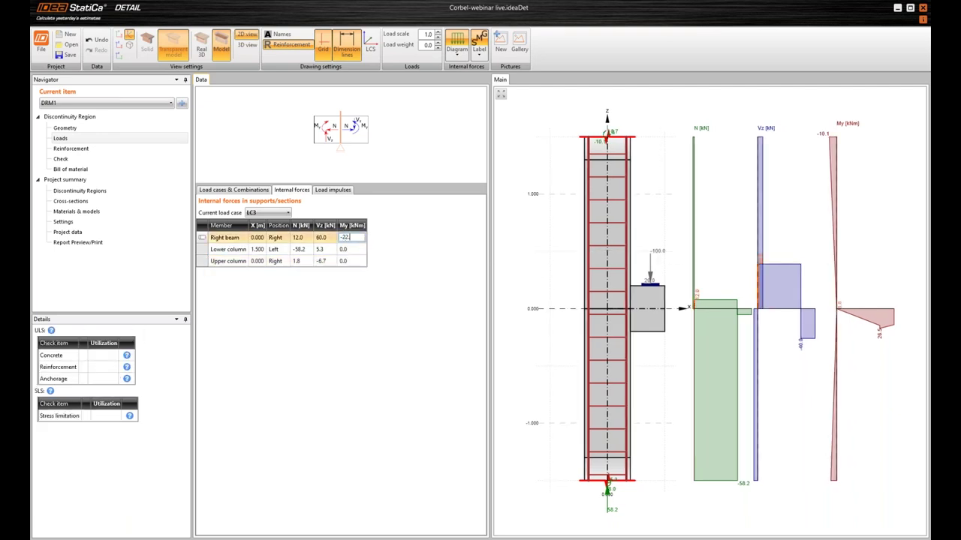
type("7")
left_click(351, 249)
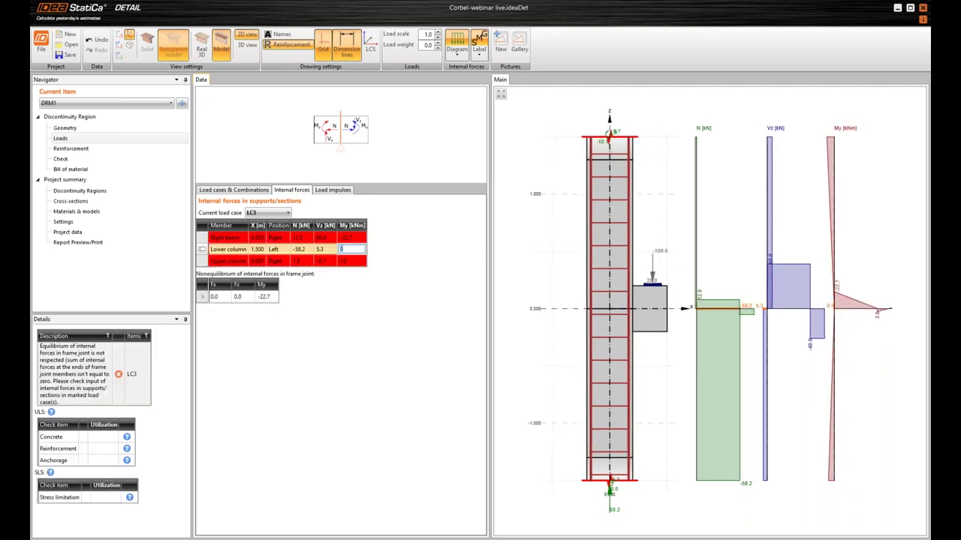
type("5.1")
left_click(351, 260)
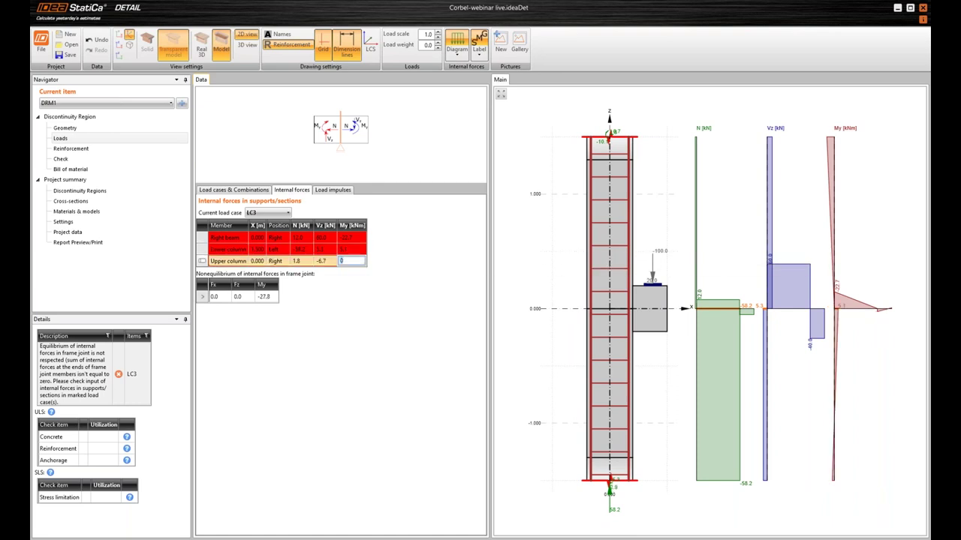
key("Return")
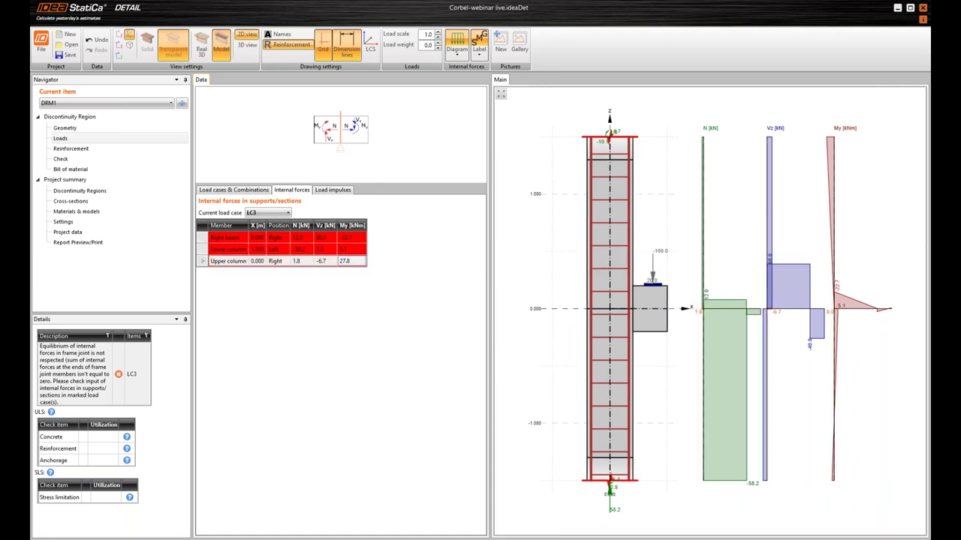
Examine the LC3 load case, its internal force diagrams and the end forces acting at the top of the upper column
left_click(761, 279)
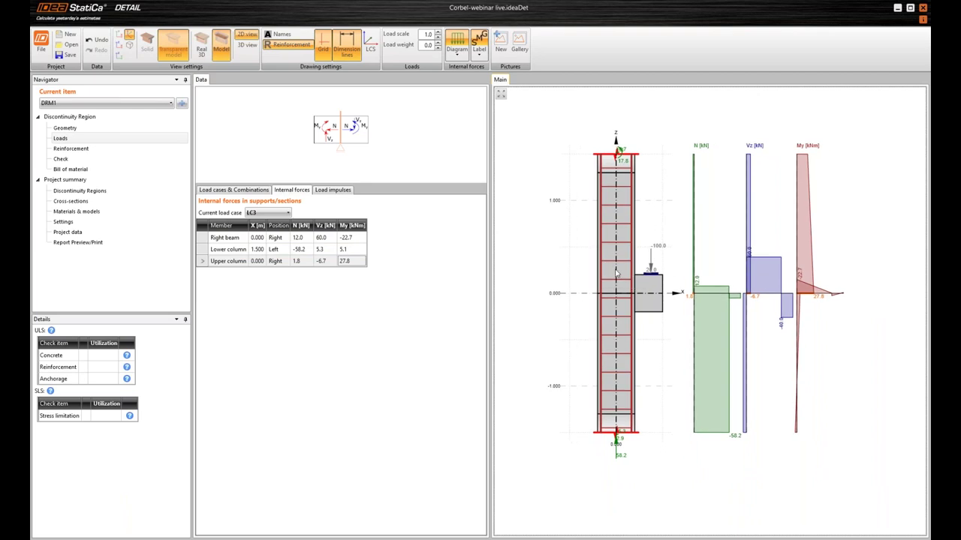
left_click(234, 190)
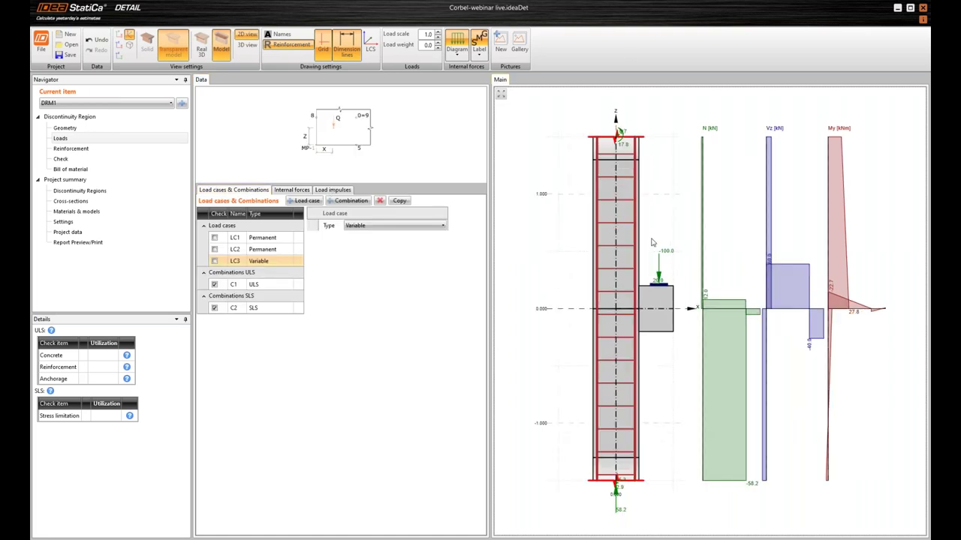
left_click(296, 190)
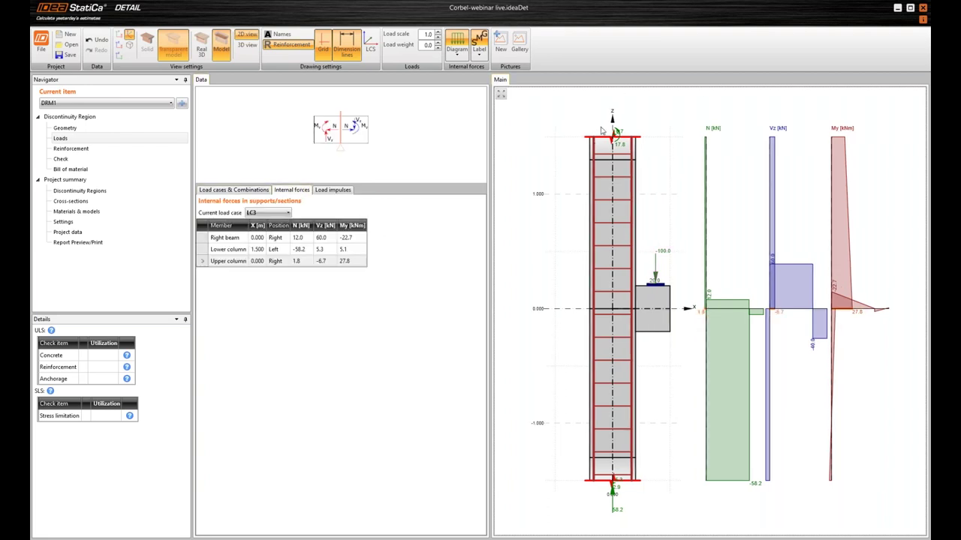
scroll(617, 133, "up", 2)
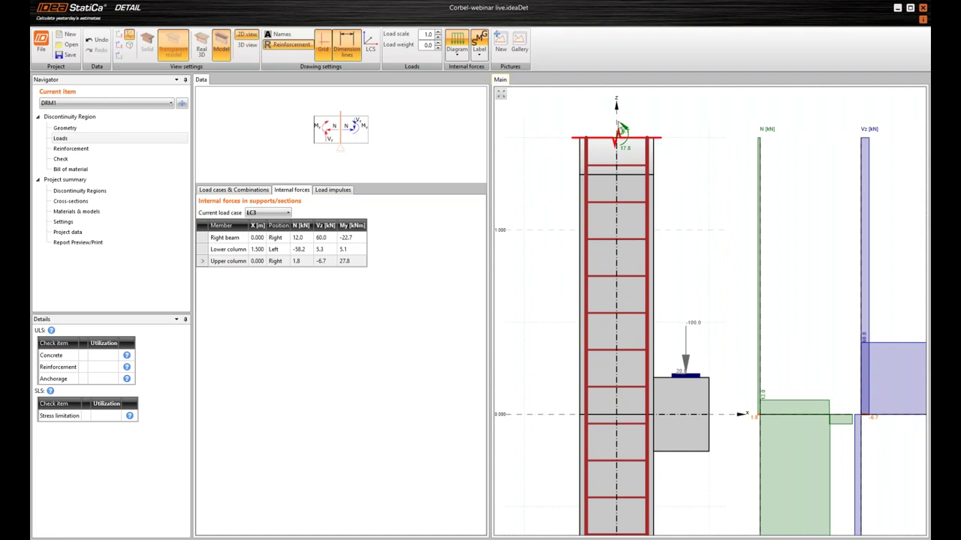
scroll(650, 159, "down", 2)
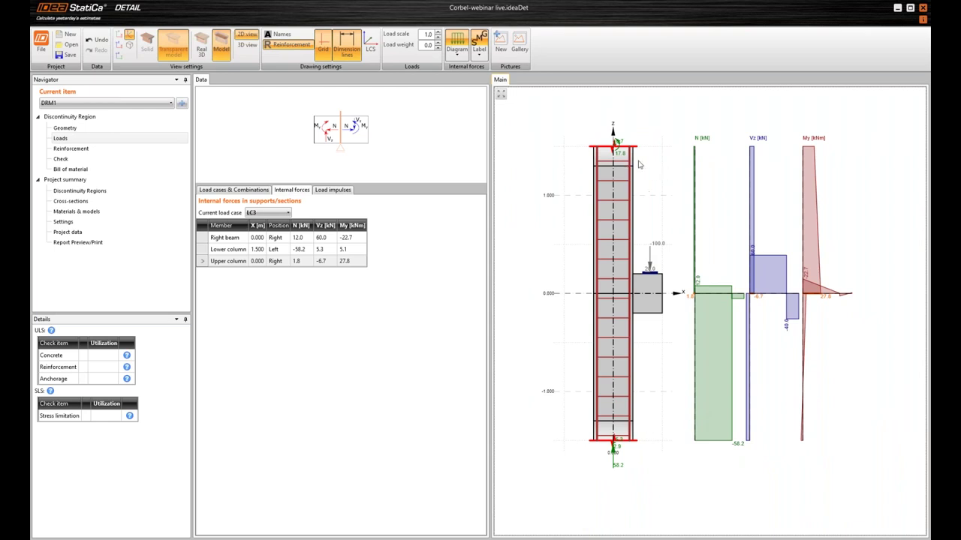
Return to the load cases and combinations overview and save the project
left_click(232, 190)
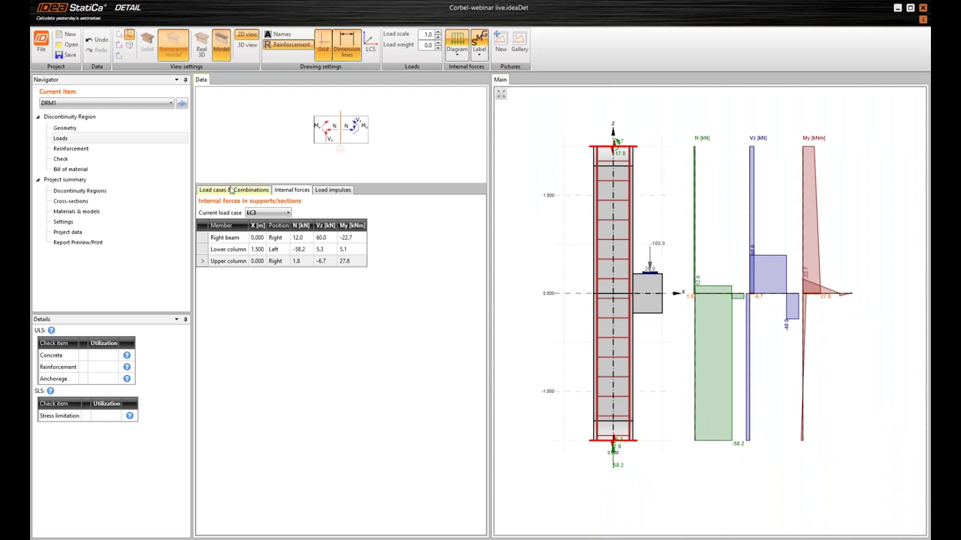
left_click(71, 57)
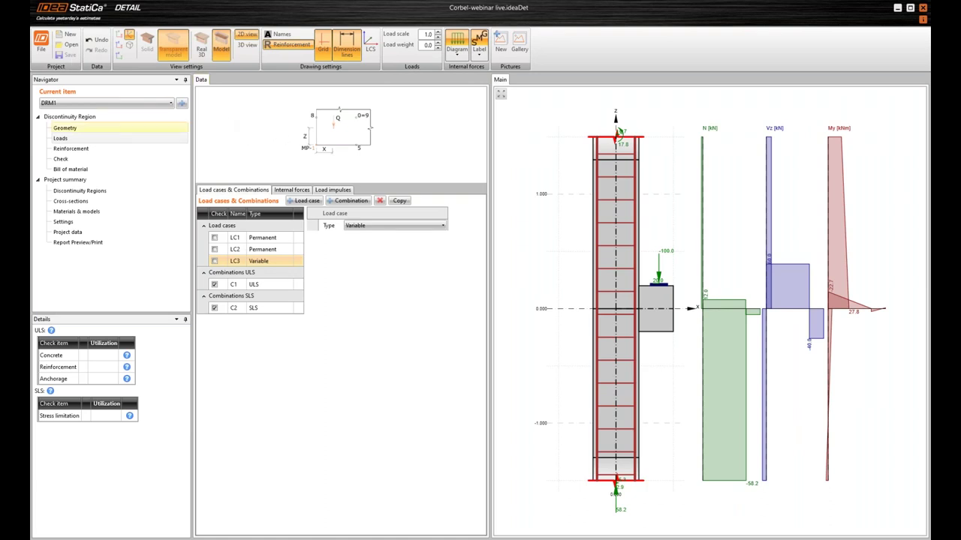
left_click(64, 141)
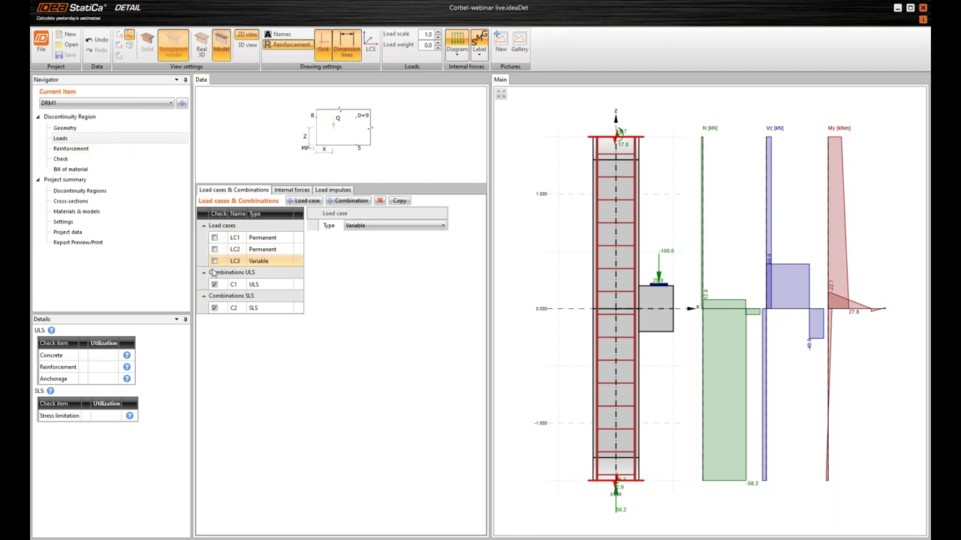
Compare the combination rules and internal force diagrams of ULS combination C1 and SLS combination C2
left_click(259, 285)
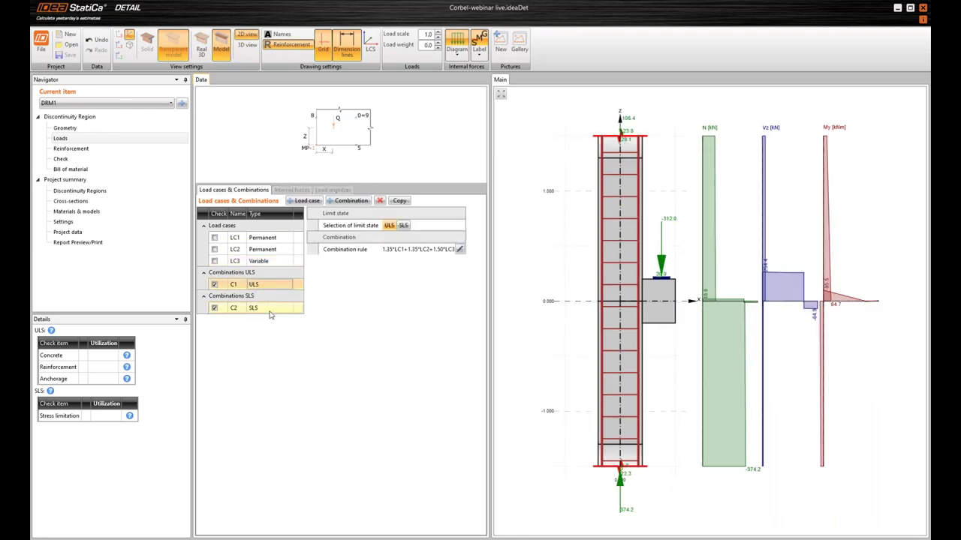
left_click(269, 309)
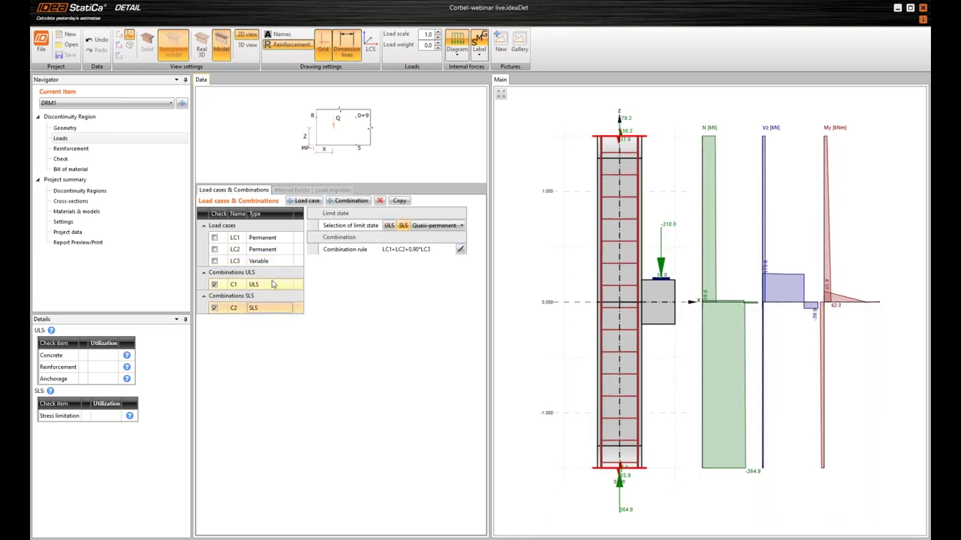
left_click(274, 285)
left_click(267, 307)
left_click(273, 285)
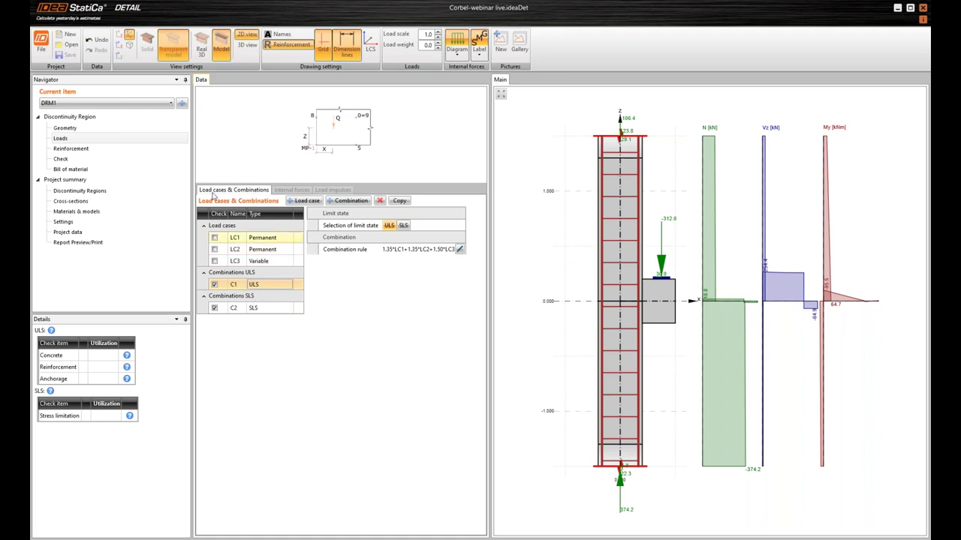
Open the reinforcement definition of the discontinuity region in input/edit mode
left_click(75, 148)
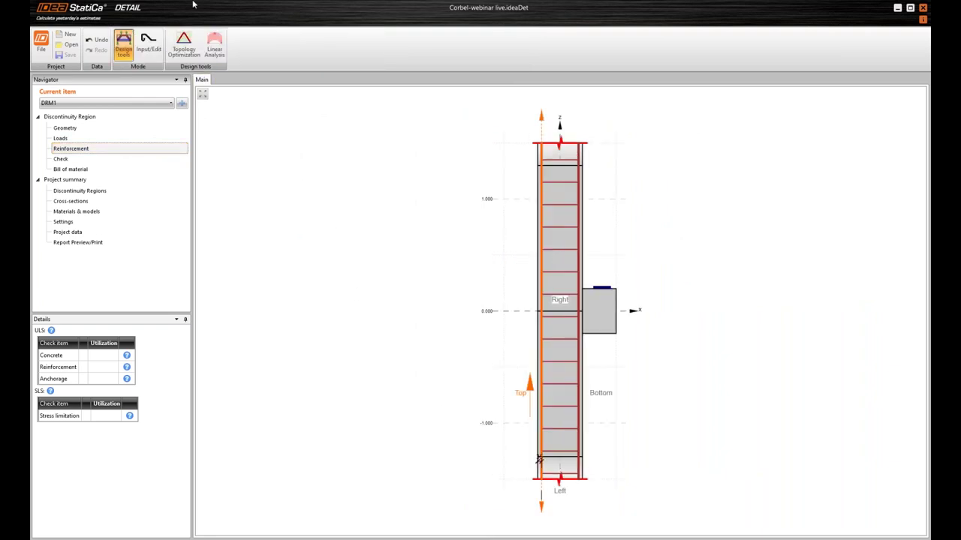
left_click(154, 52)
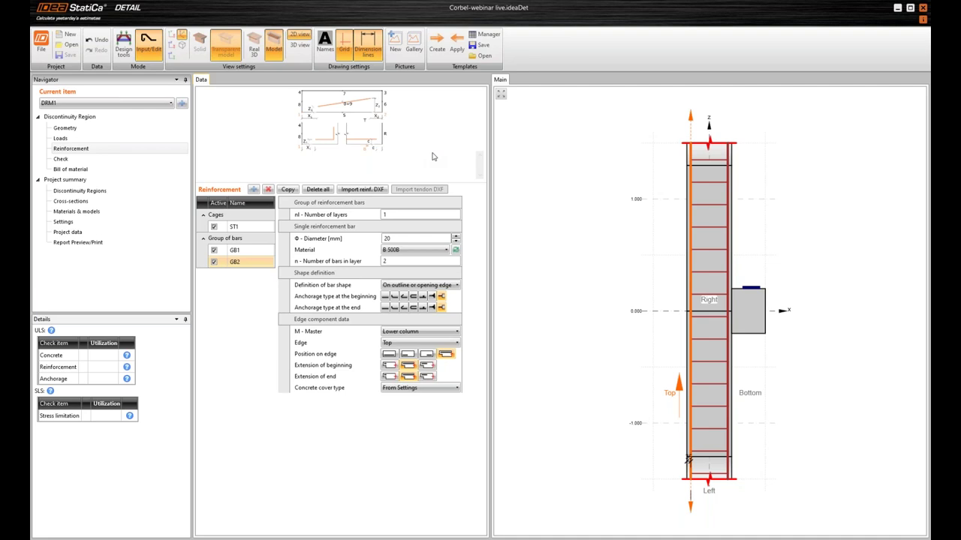
Deactivate the stirrup cage ST1 so only the longitudinal bar groups of the column are displayed
left_click(125, 60)
middle_click_drag(595, 216, 575, 192)
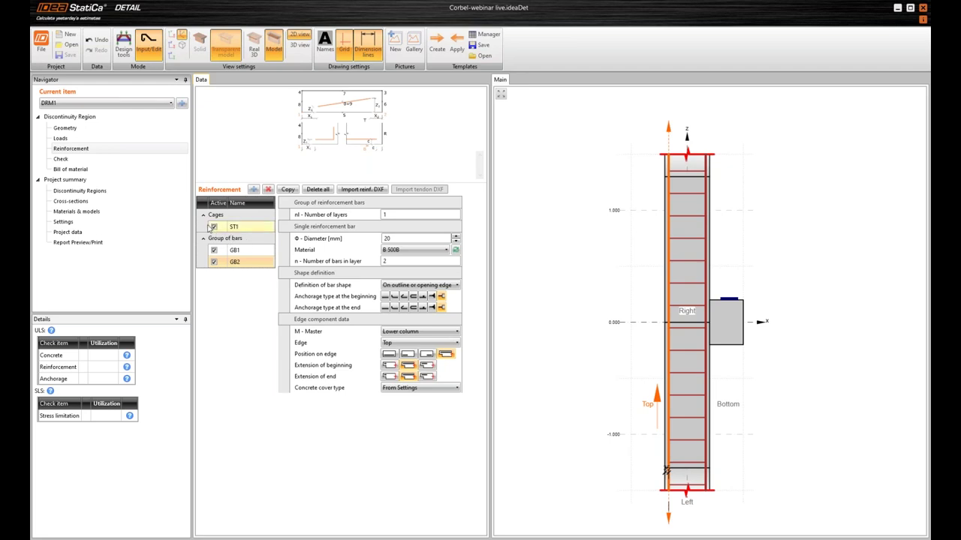
left_click(214, 227)
scroll(710, 165, "up", 2)
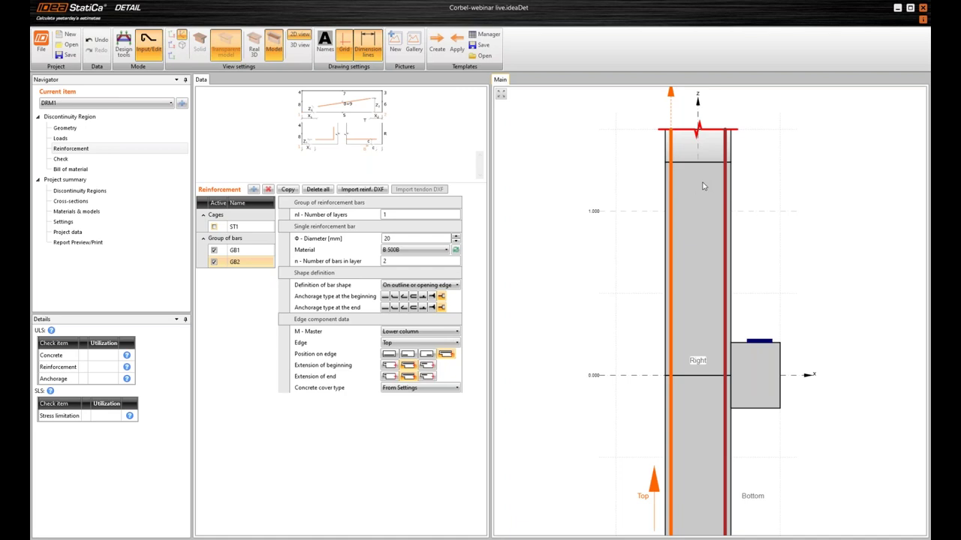
scroll(698, 159, "down", 2)
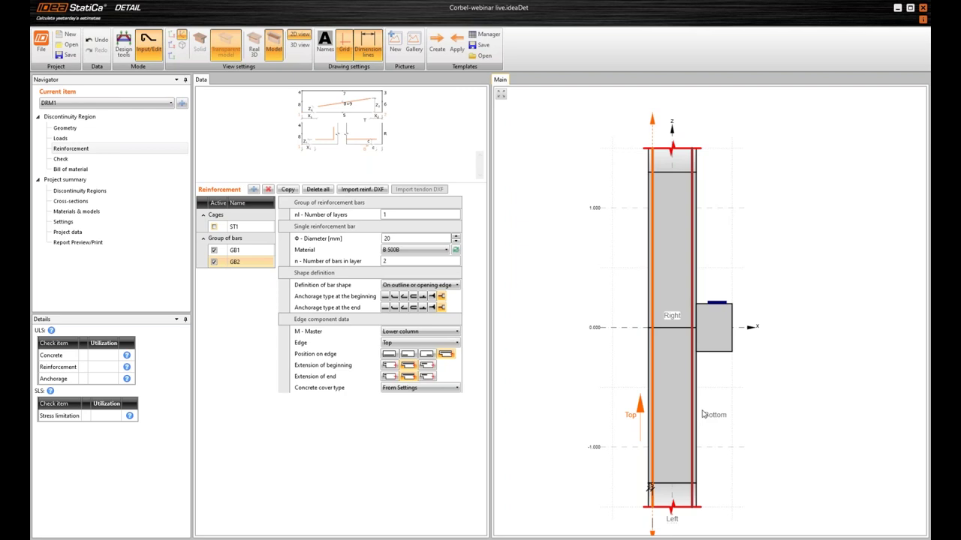
scroll(684, 292, "up", 1)
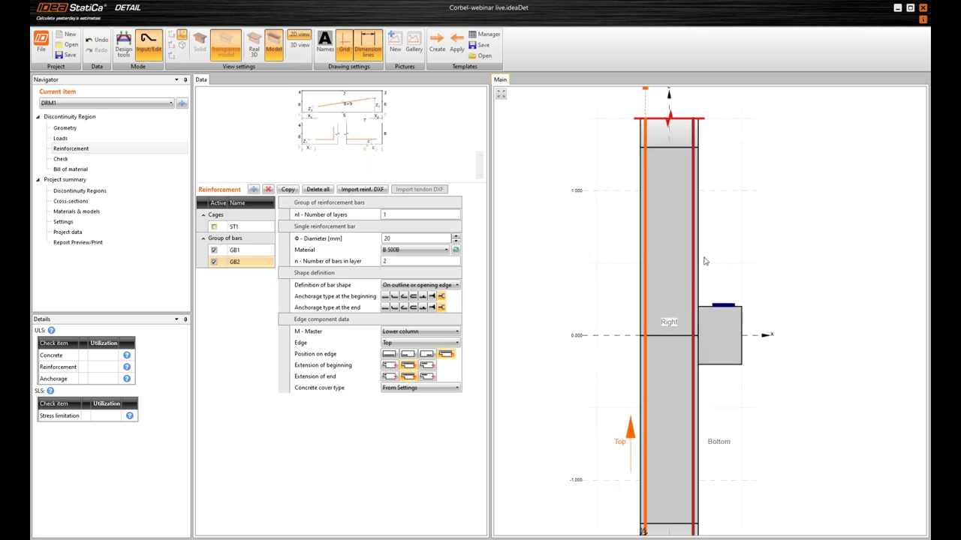
scroll(694, 142, "down", 2)
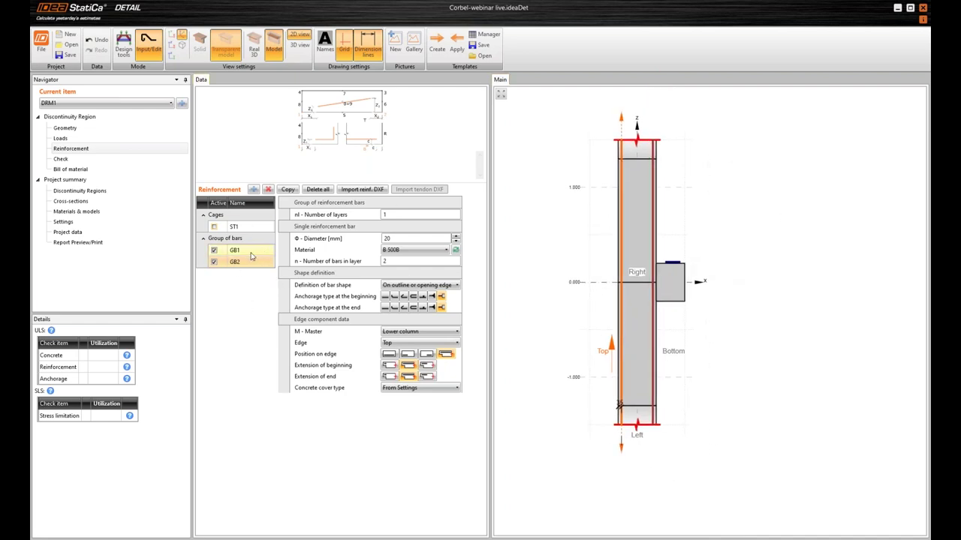
scroll(605, 397, "up", 1)
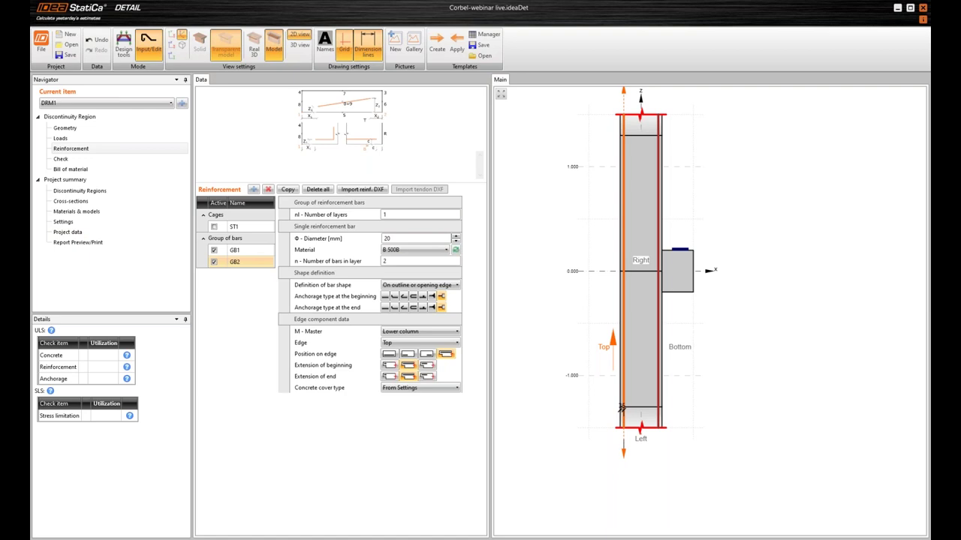
Set the bar diameter of groups GB2 and GB1 to 16 mm
left_click(298, 239)
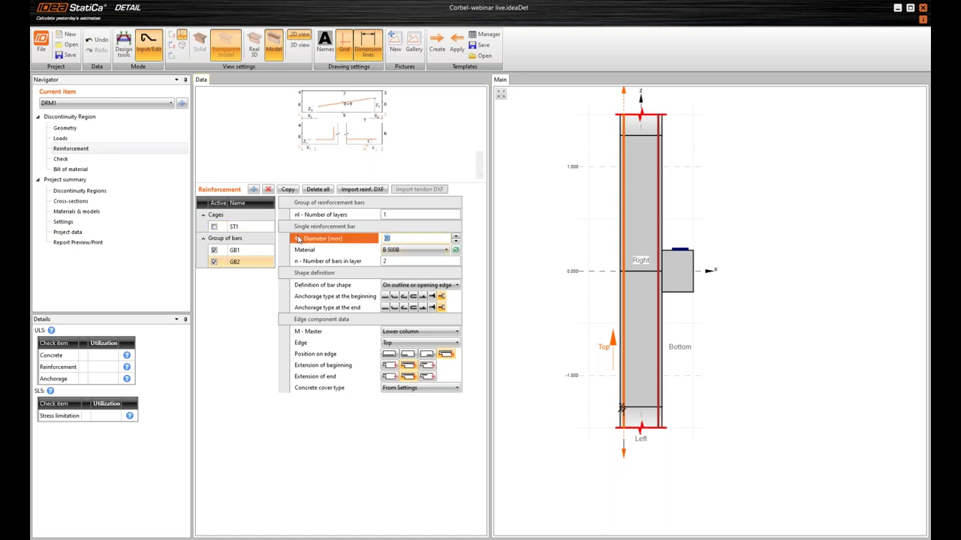
type("16")
key("Tab")
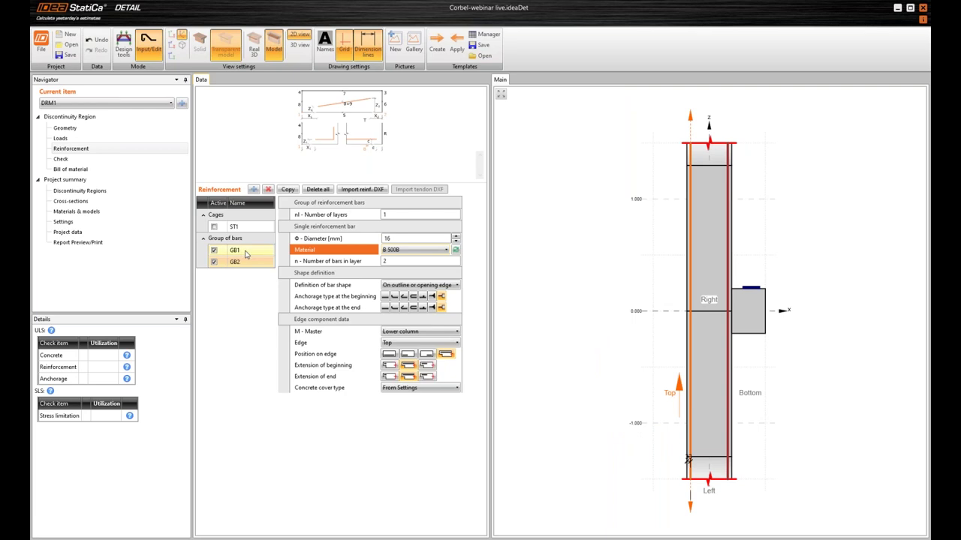
left_click(337, 237)
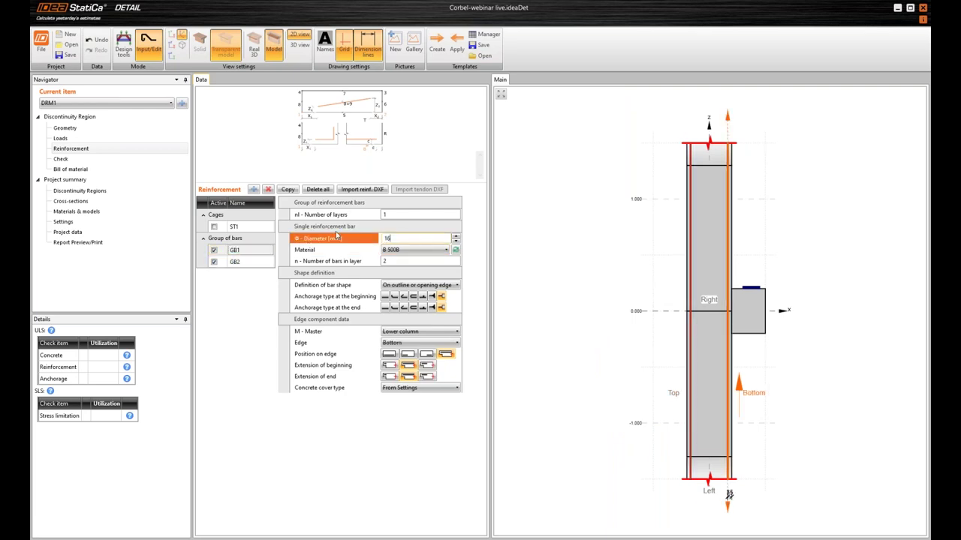
type("16")
key("Tab")
Examine the continuous-bar anchorage of GB1 and where its bars end at the column's cut edges
left_click(443, 298)
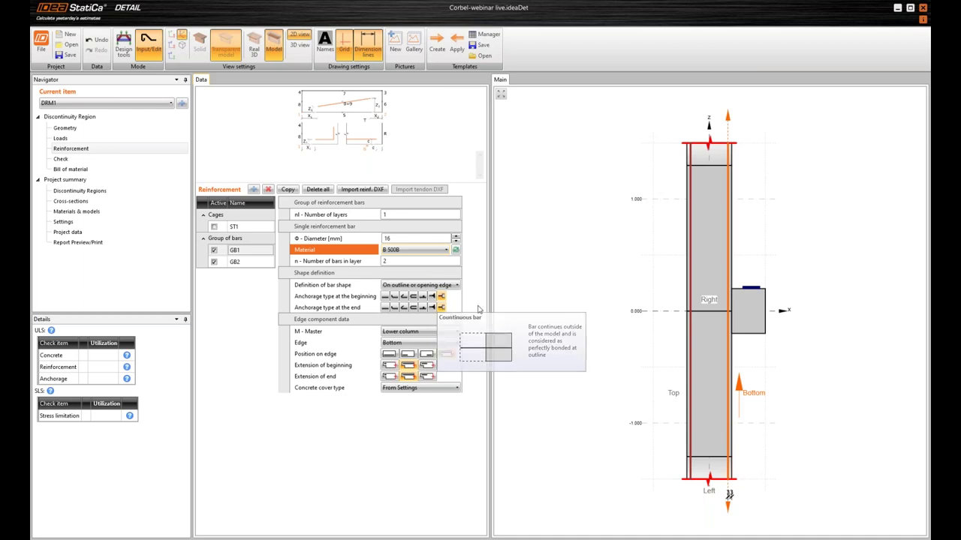
scroll(696, 489, "up", 3)
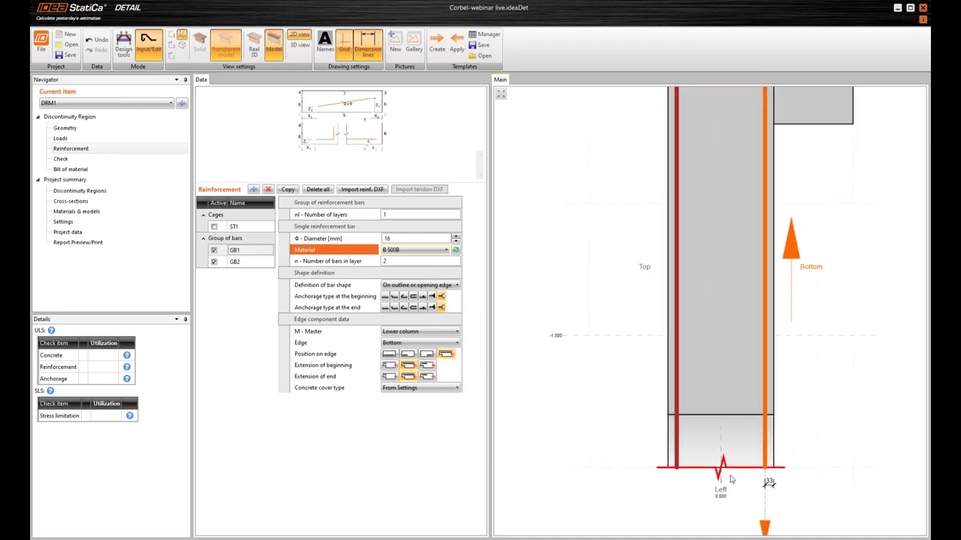
scroll(750, 477, "down", 2)
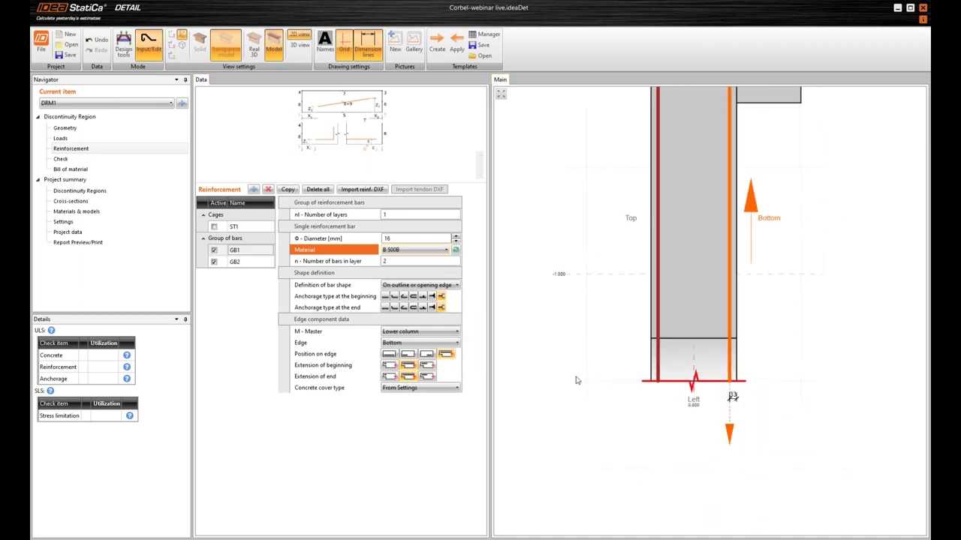
scroll(707, 384, "down", 1)
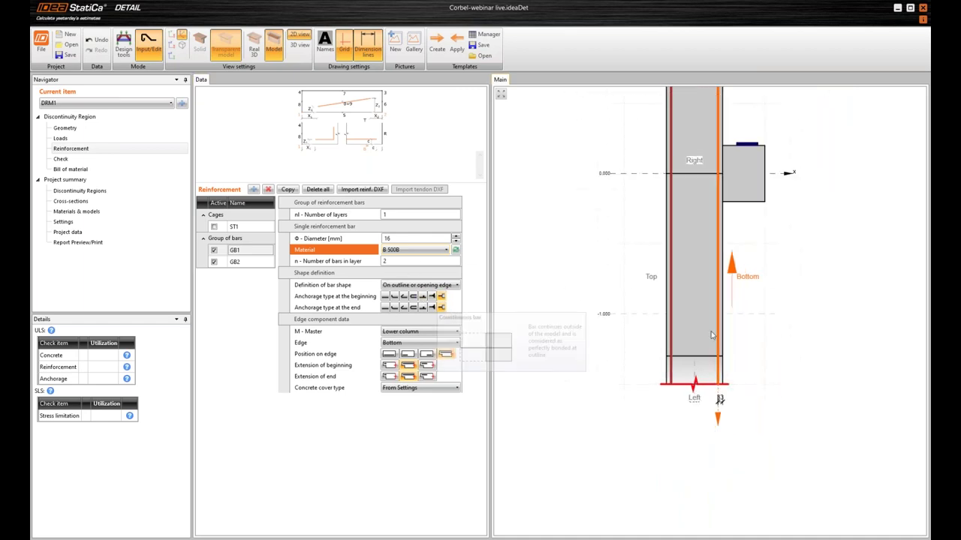
scroll(712, 335, "down", 2)
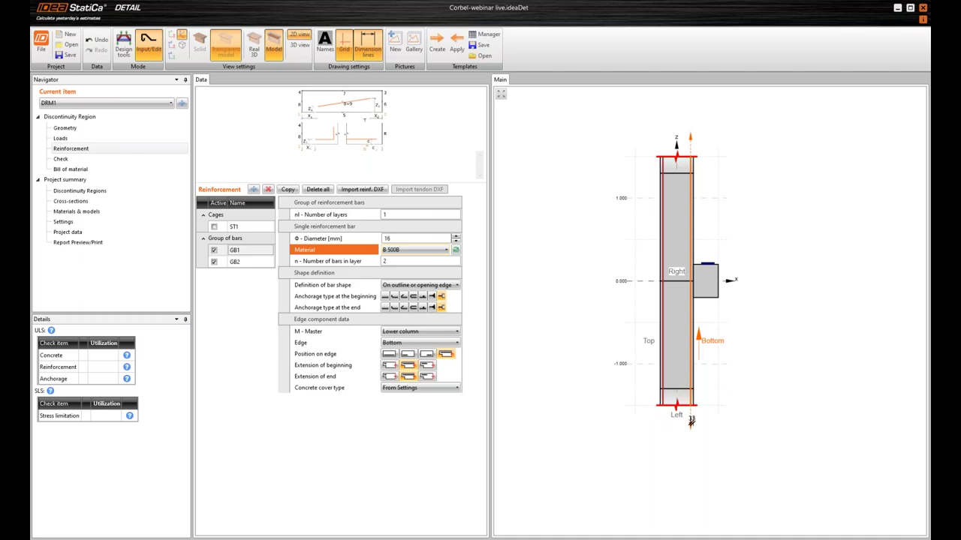
scroll(720, 267, "up", 3)
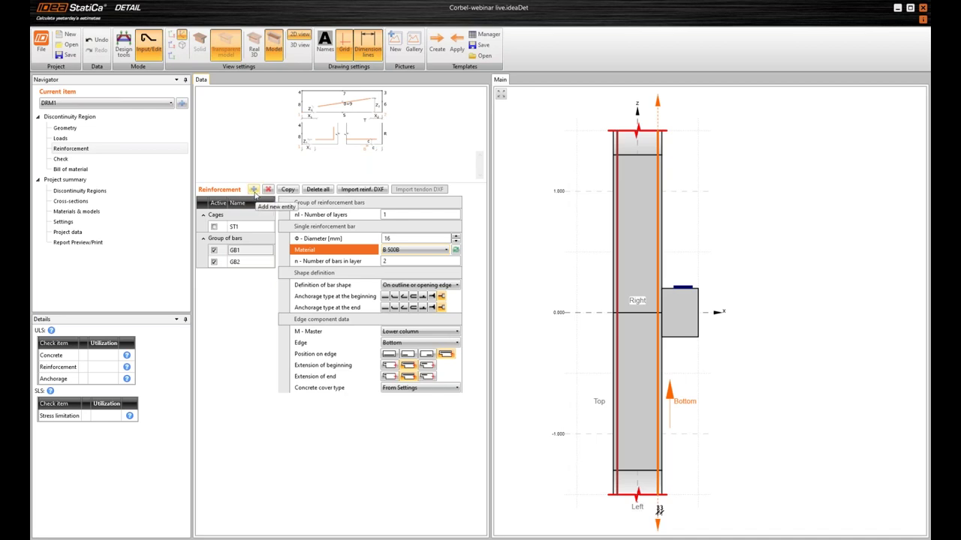
Consult the corbel reinforcement drawing on the PowerPoint slide and return to IDEA StatiCa Detail
left_click(253, 191)
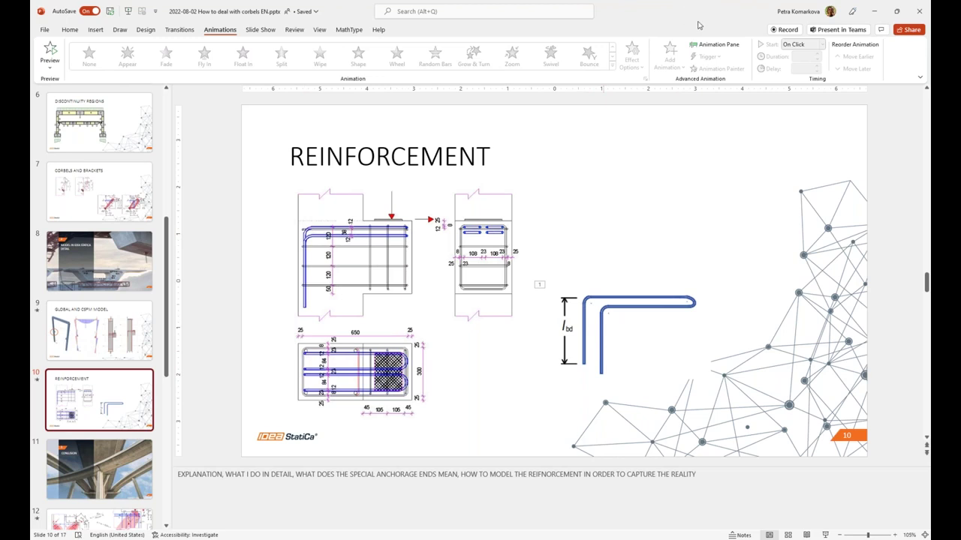
double_click(698, 22)
left_click(220, 81)
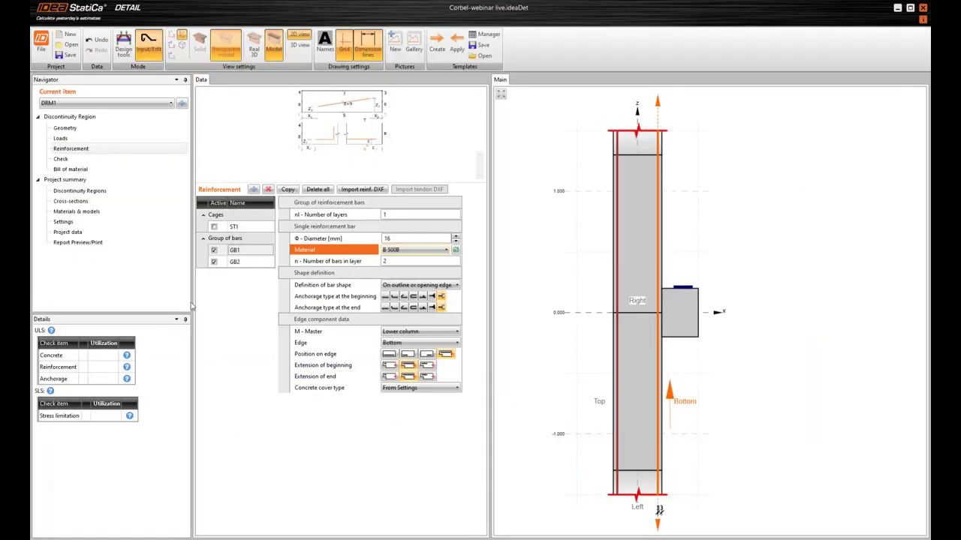
Add a new group of bars defined on more edges, running along outline edges 8 and 3
left_click(254, 189)
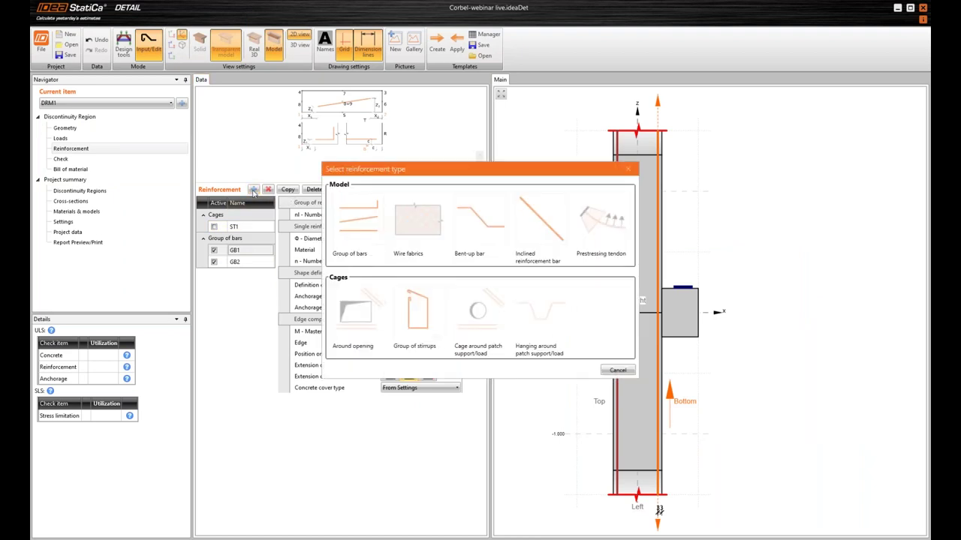
left_click(360, 225)
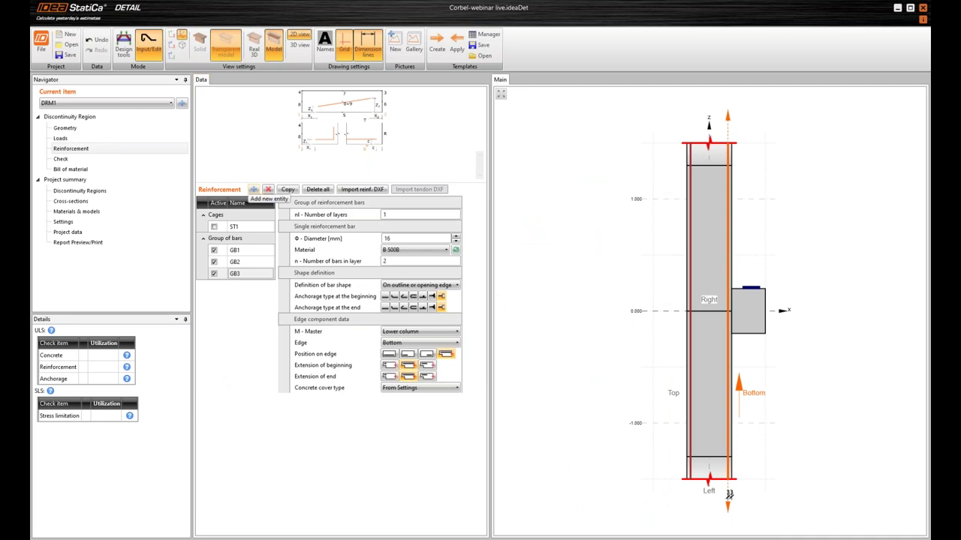
left_click(401, 238)
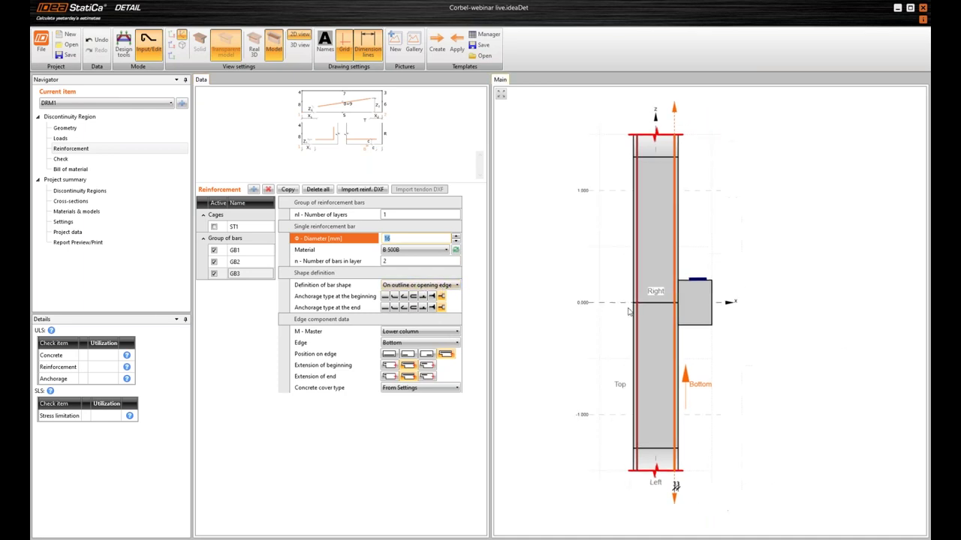
left_click(430, 286)
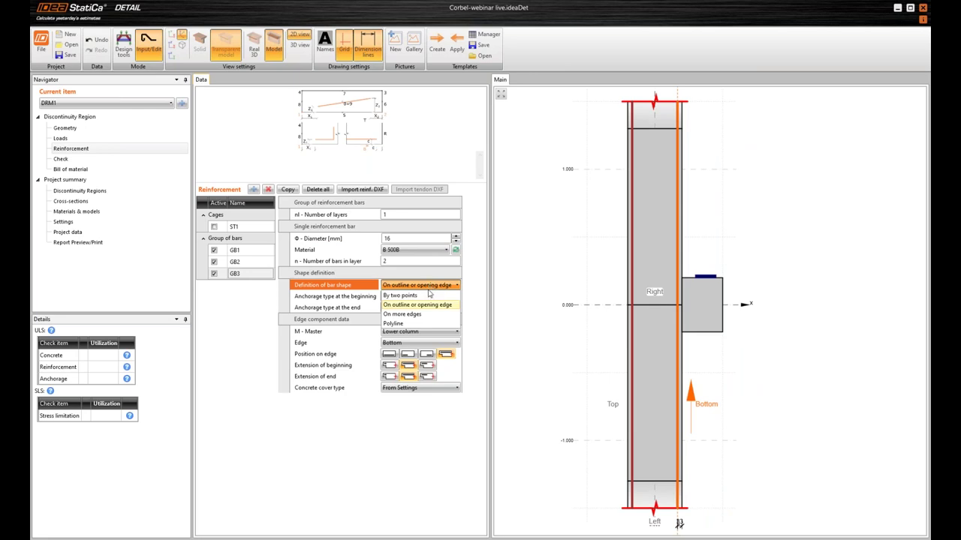
left_click(415, 316)
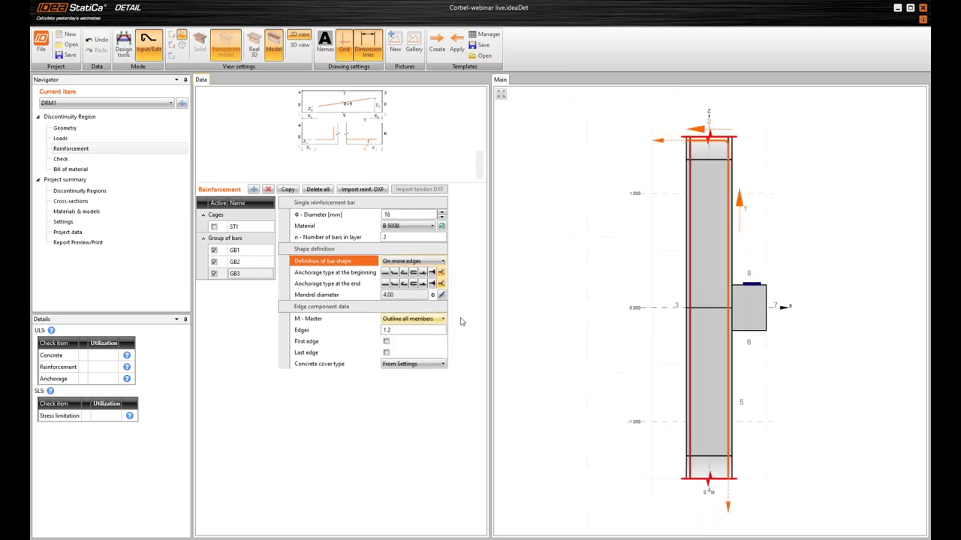
left_click(399, 330)
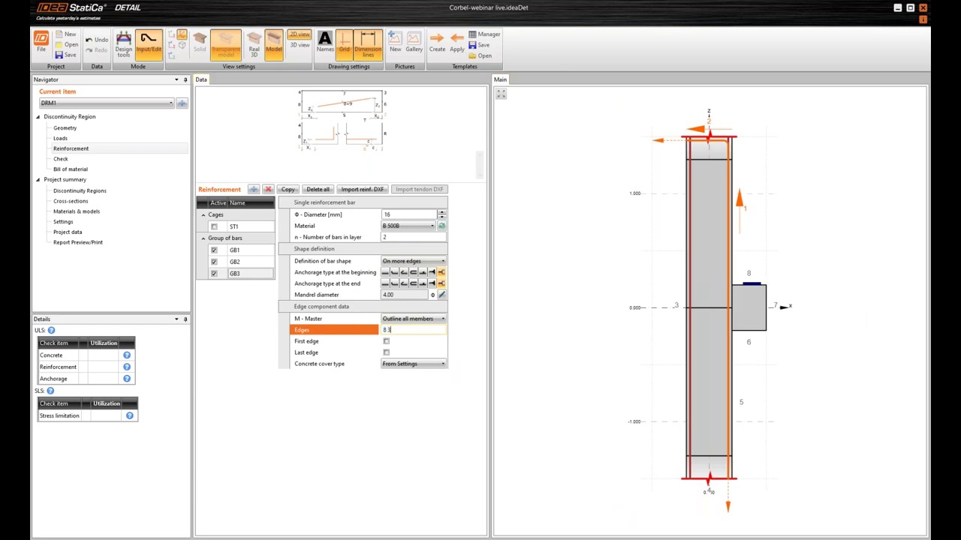
key("Tab")
scroll(773, 312, "up", 3)
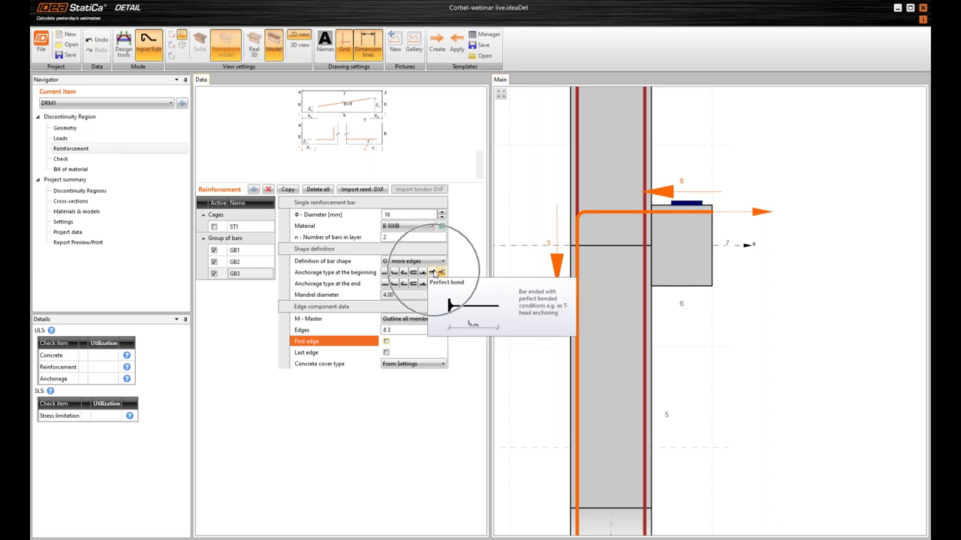
Set GB3's anchorage to Perfect bond at the beginning and to a plain straight bar at the end
left_click(433, 273)
scroll(767, 293, "up", 2)
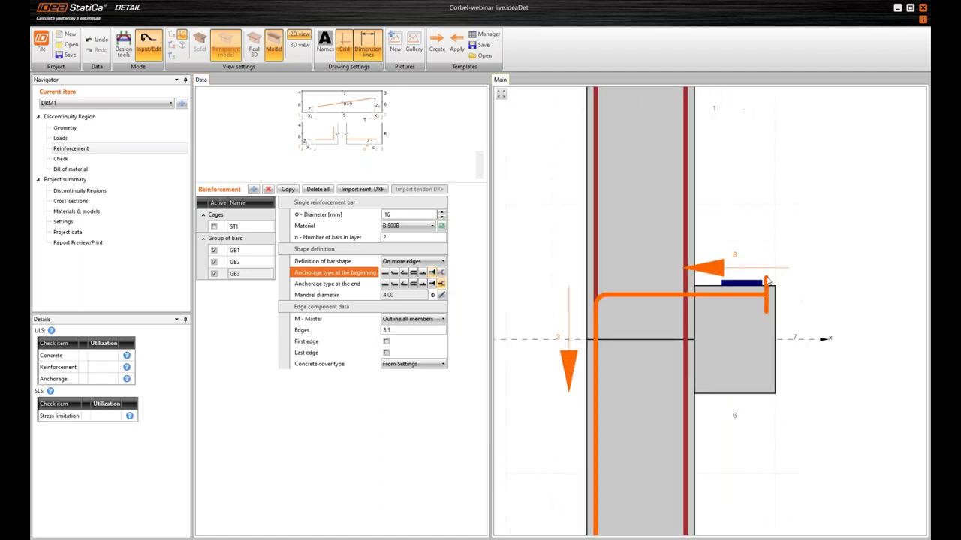
left_click(384, 284)
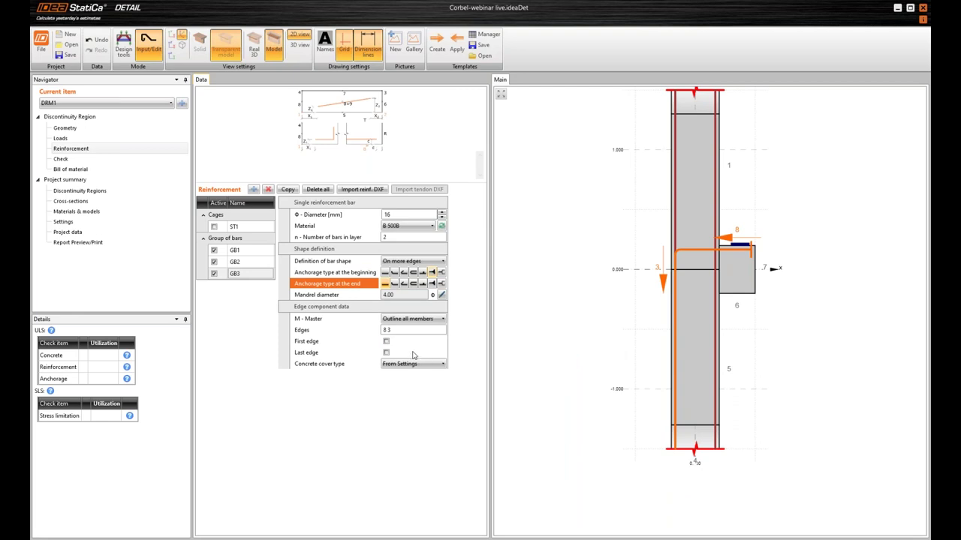
scroll(724, 300, "up", 1)
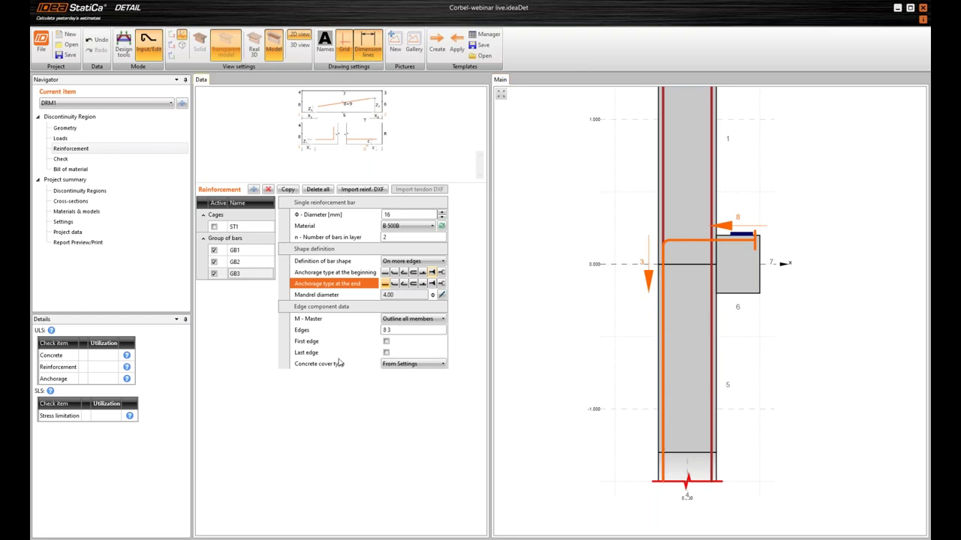
Limit GB3's length on the last edge to 500 mm and set 4 bars in the layer
left_click(386, 353)
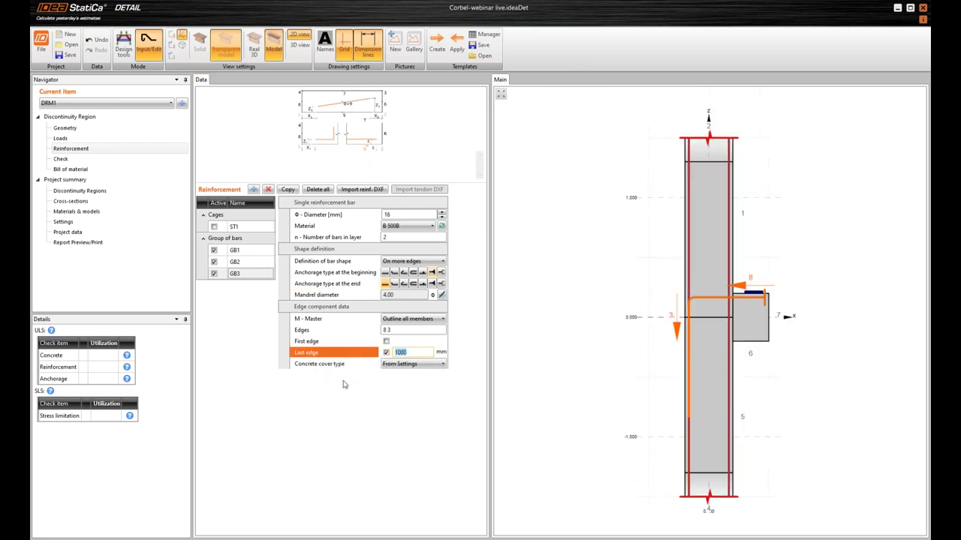
key("Tab")
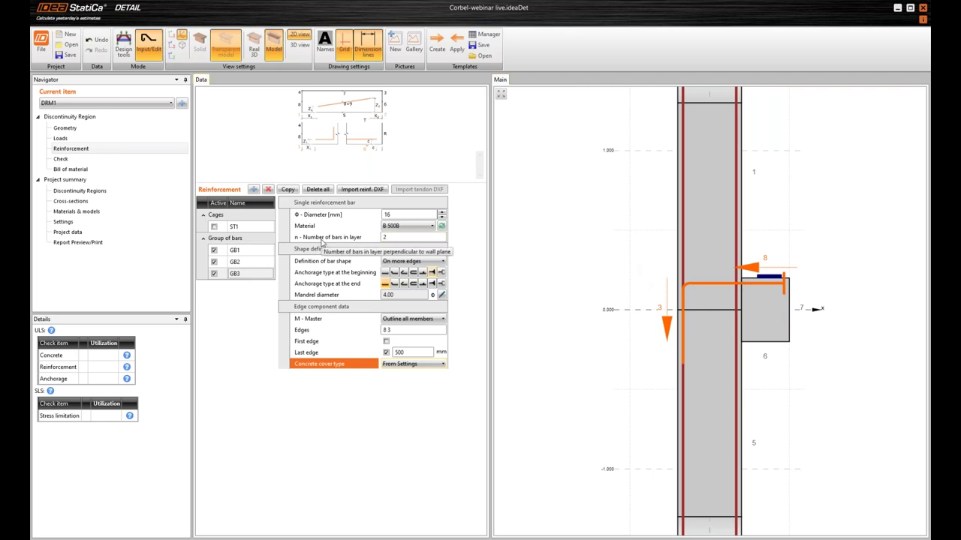
left_click(323, 238)
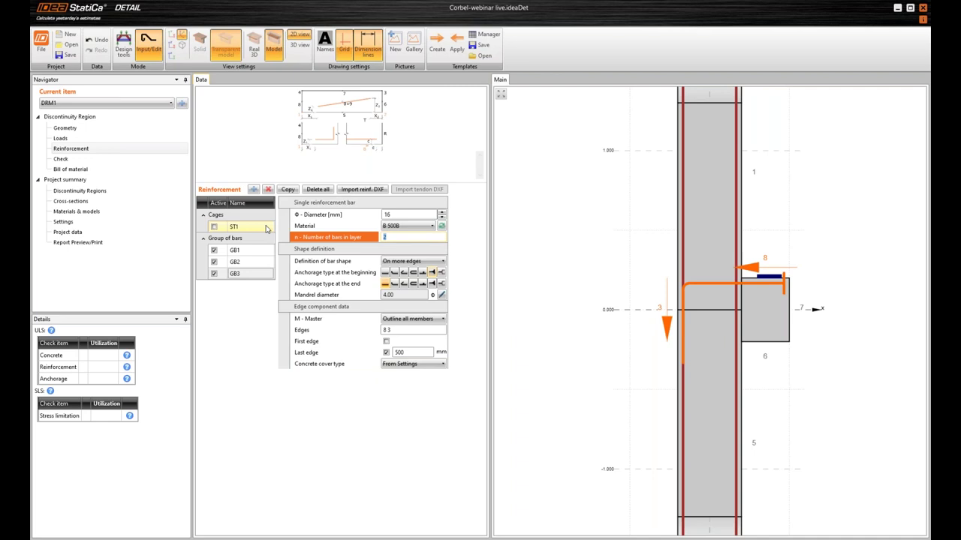
type("4")
key("Tab")
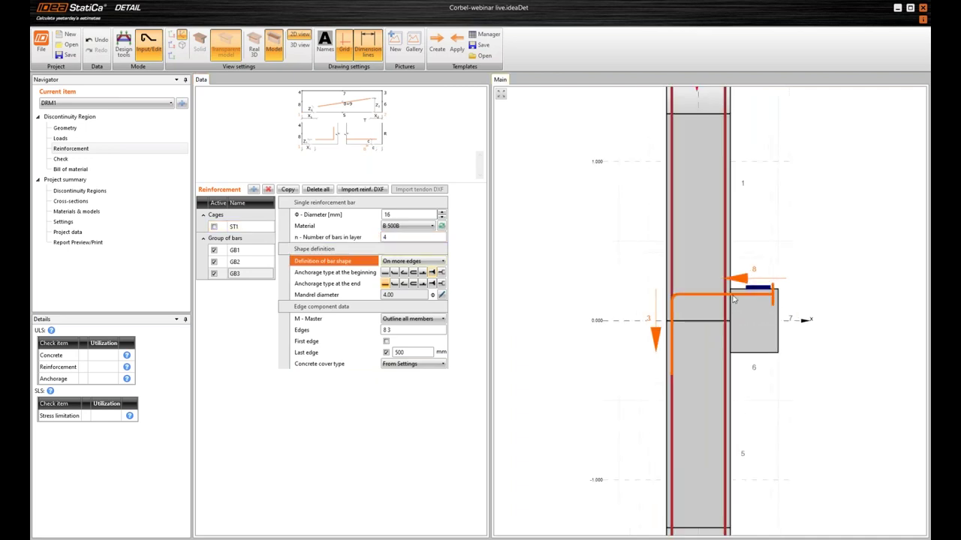
Examine the anchored corbel bars of GB3 in the real 3D view, then switch back to the model view
left_click(256, 57)
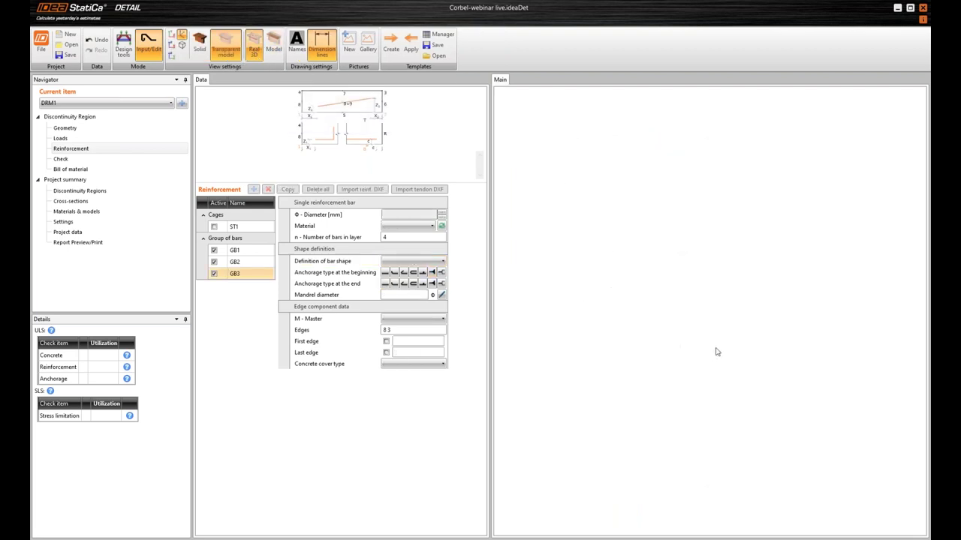
scroll(750, 323, "up", 5)
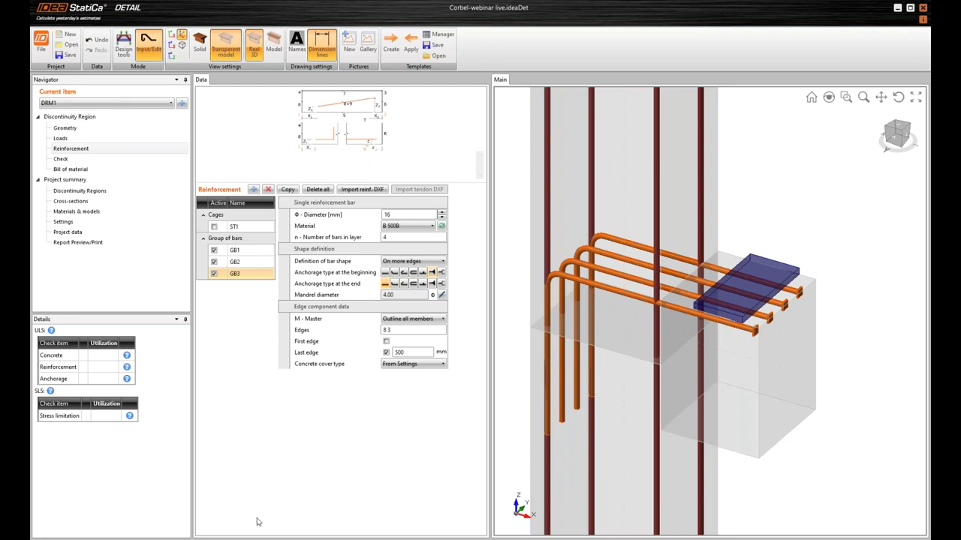
key("alt+Tab")
left_click(756, 332)
left_click(757, 332)
scroll(754, 323, "down", 3)
left_click(755, 323)
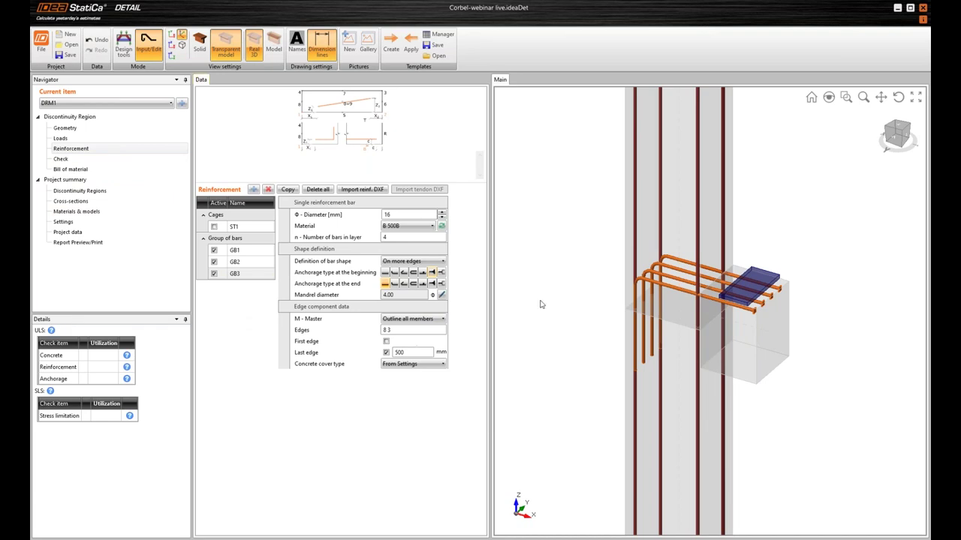
left_click(268, 48)
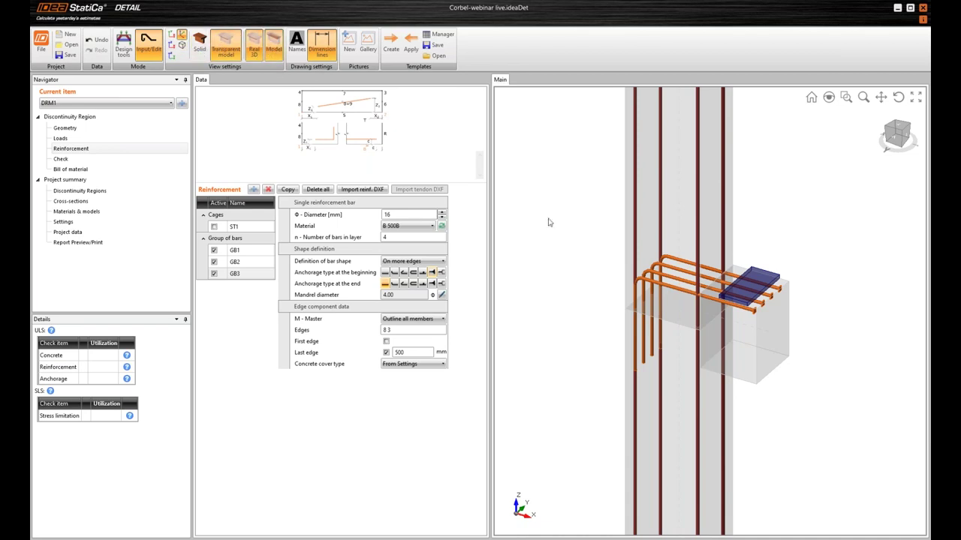
Override GB3's default mandrel diameter with a user-defined value of 7.00 times the bar diameter
left_click(683, 353)
scroll(714, 312, "up", 5)
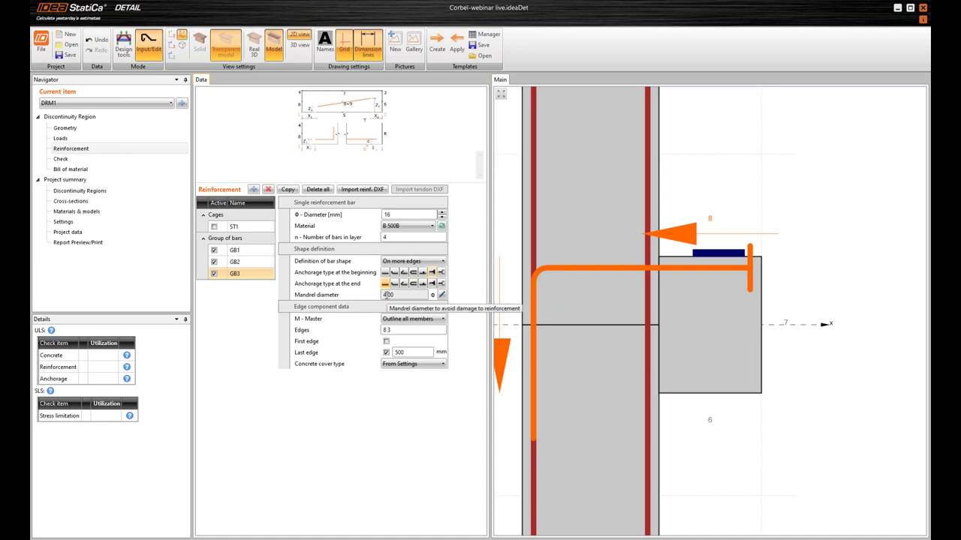
left_click(442, 296)
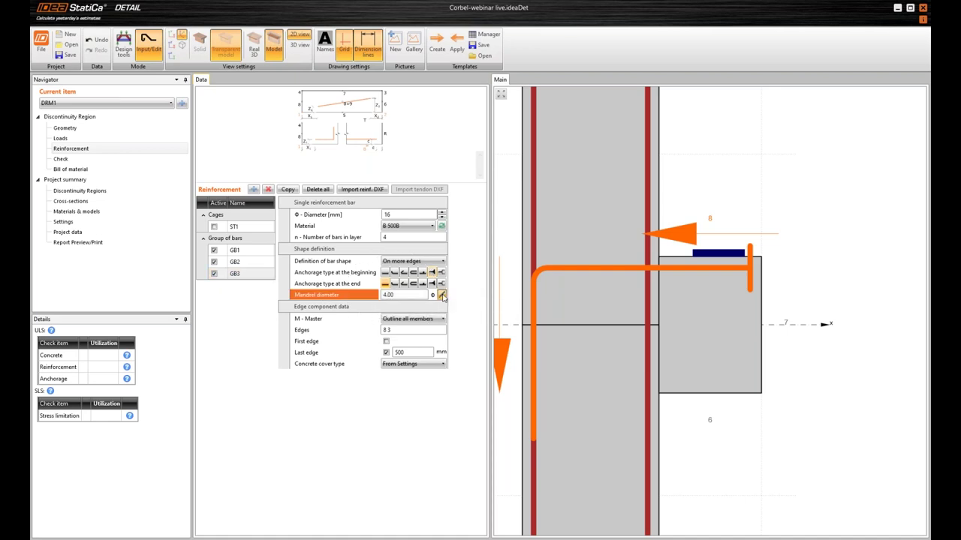
left_click(442, 295)
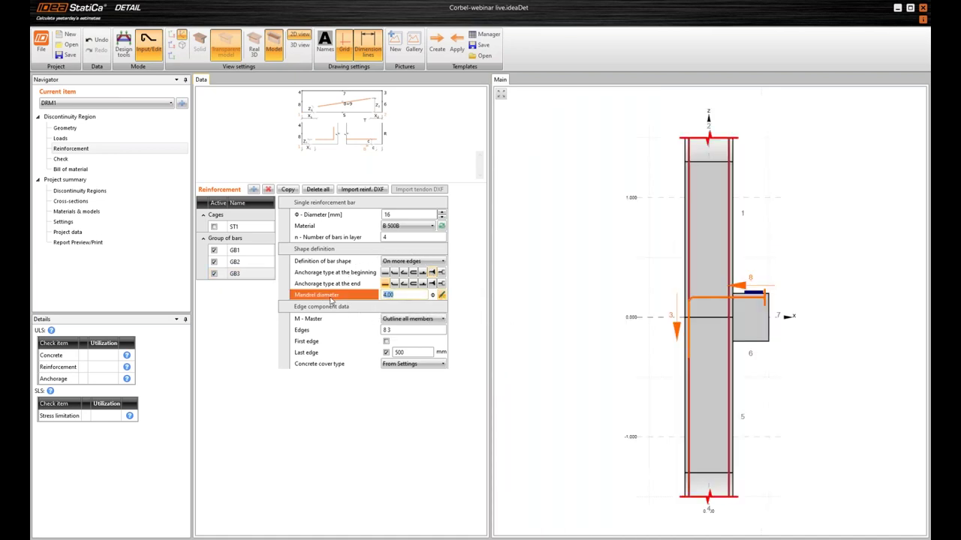
type("7")
key("Tab")
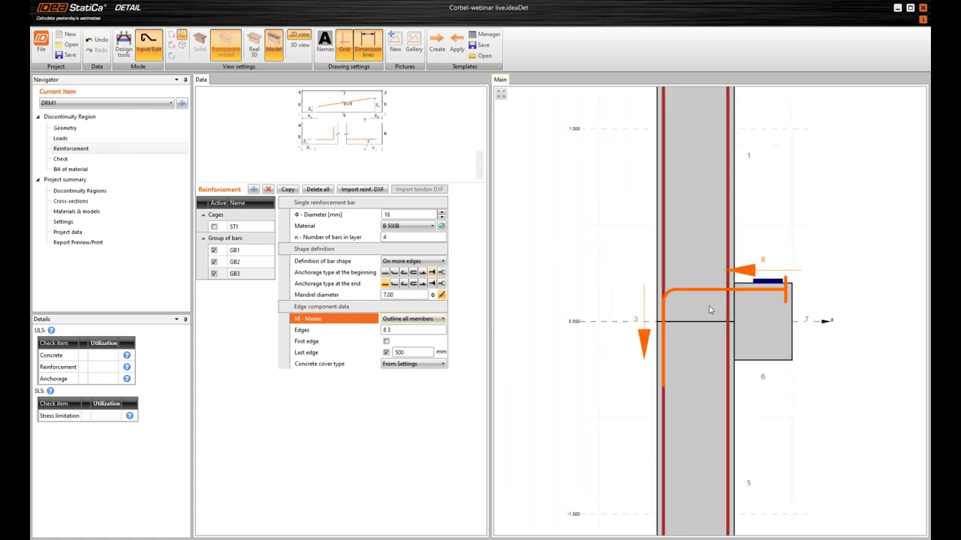
scroll(695, 293, "up", 2)
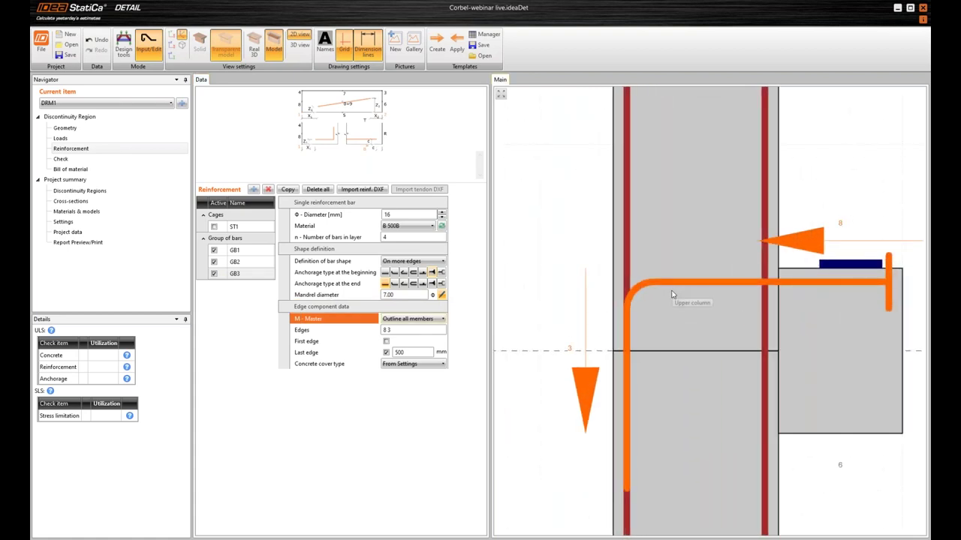
scroll(651, 296, "down", 2)
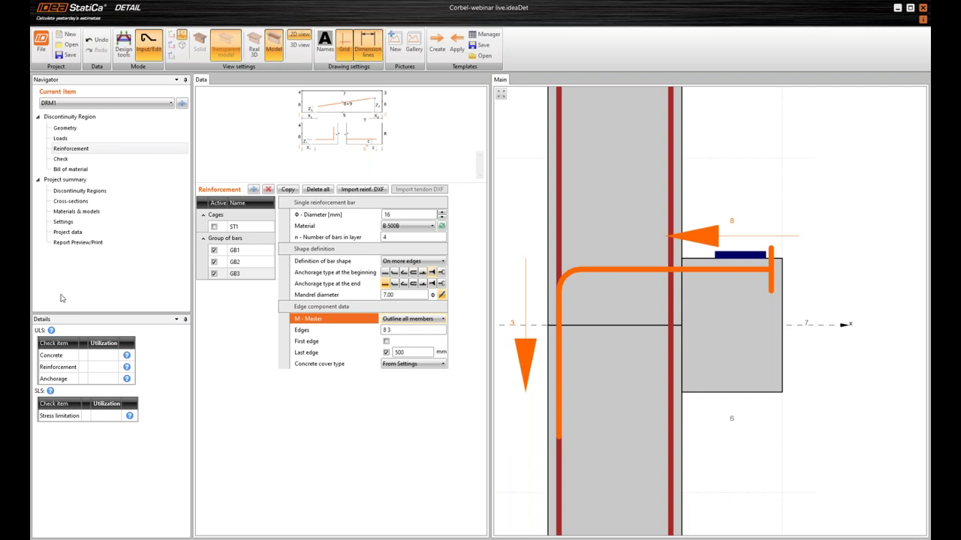
middle_click_drag(777, 272, 794, 235)
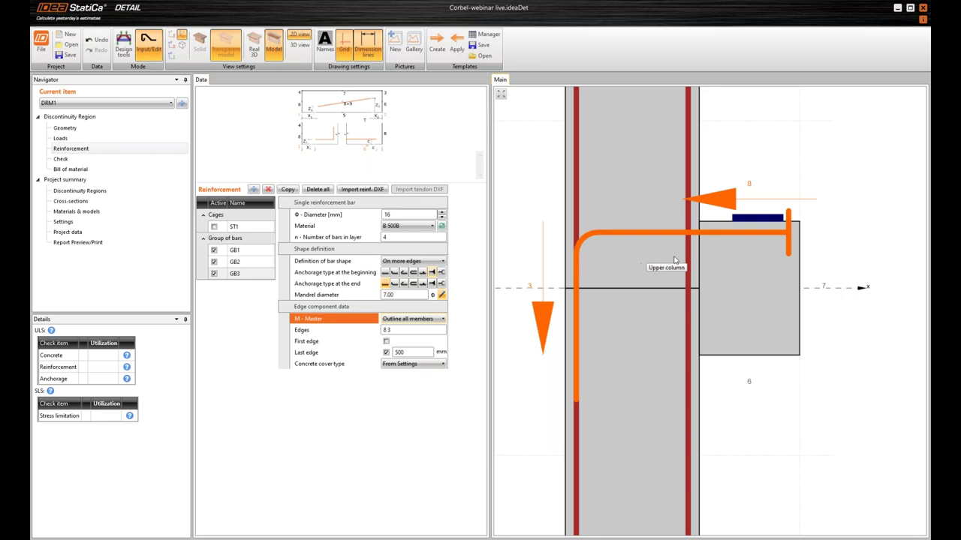
Copy the GB3 bar group and switch the copy's concrete cover type to User value
left_click(285, 190)
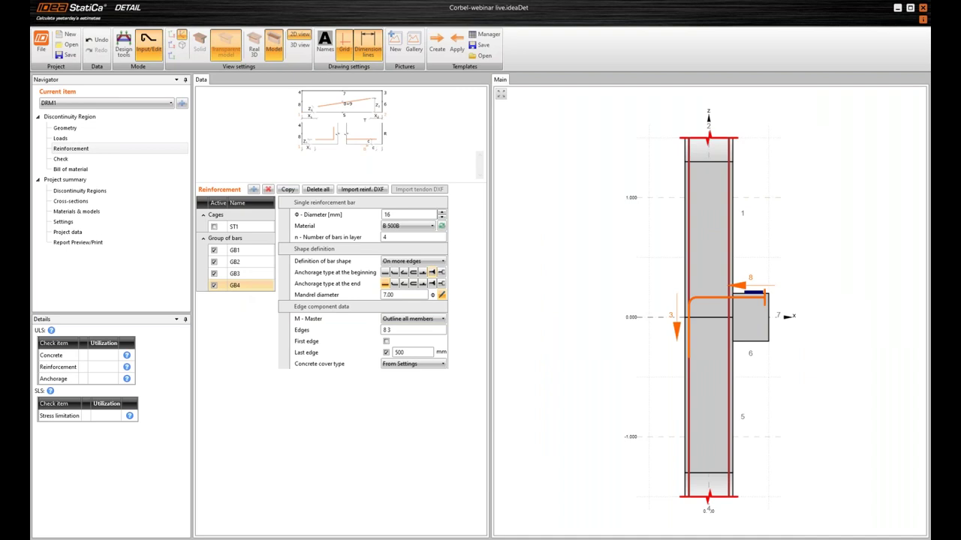
scroll(660, 290, "up", 3)
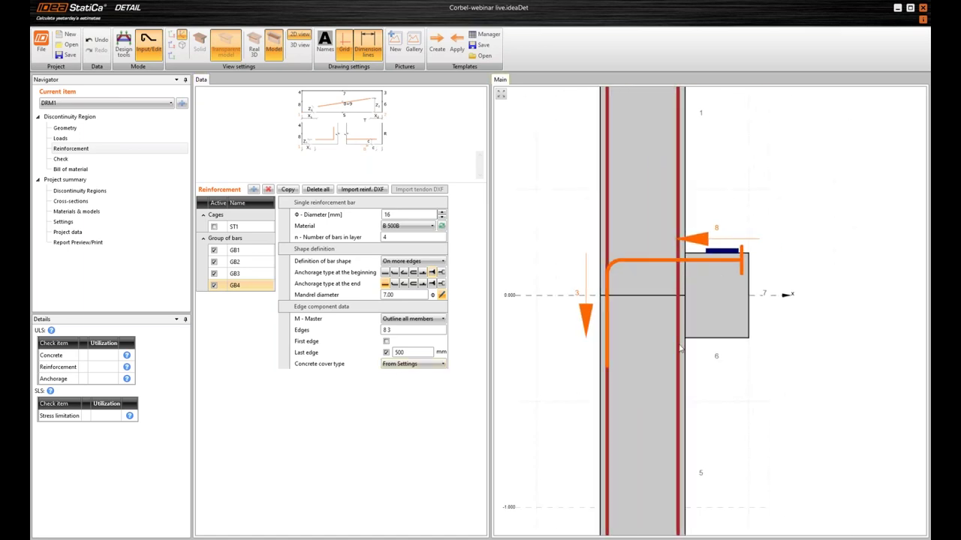
left_click(428, 364)
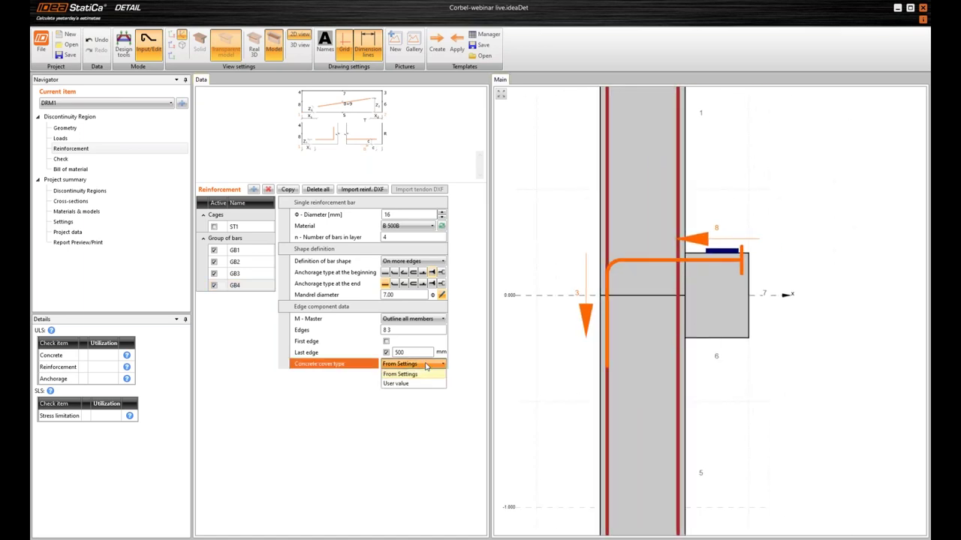
left_click(406, 384)
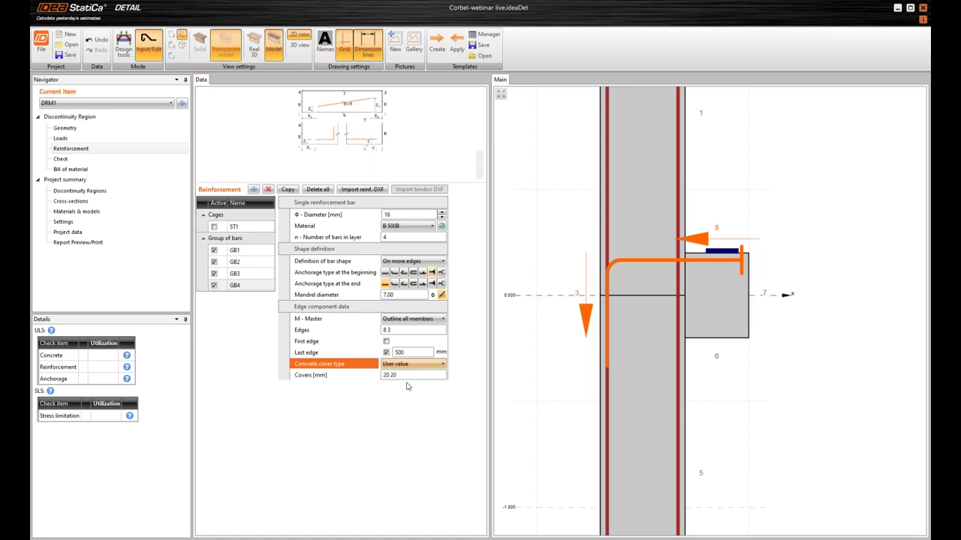
scroll(733, 306, "up", 3)
scroll(732, 306, "up", 1)
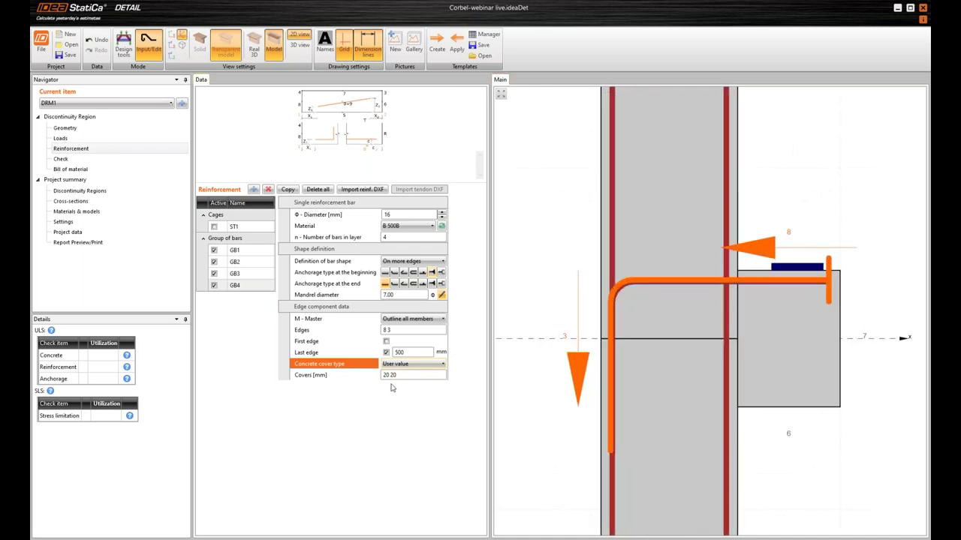
Set the concrete covers of GB4 to 100 and 25 mm for its two edges
left_click(312, 374)
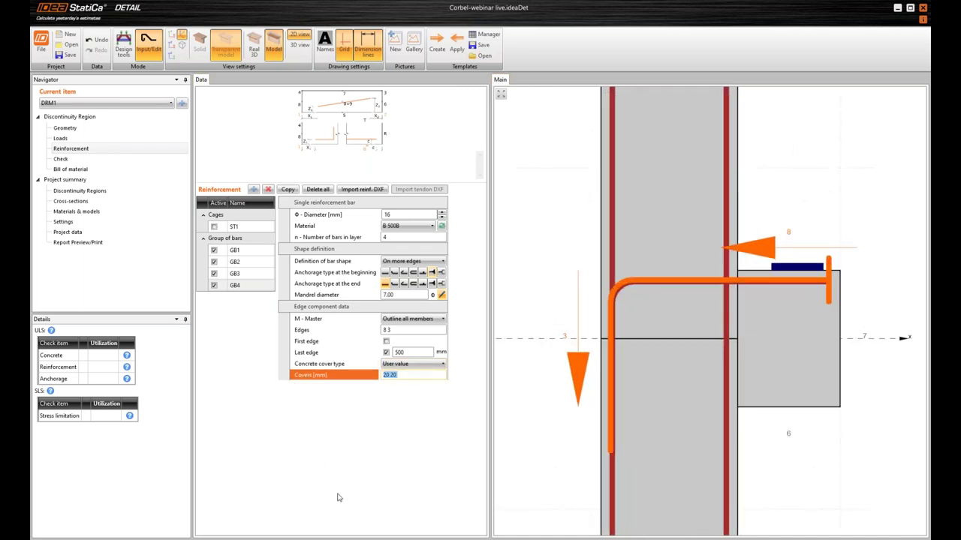
type("10")
key("Return")
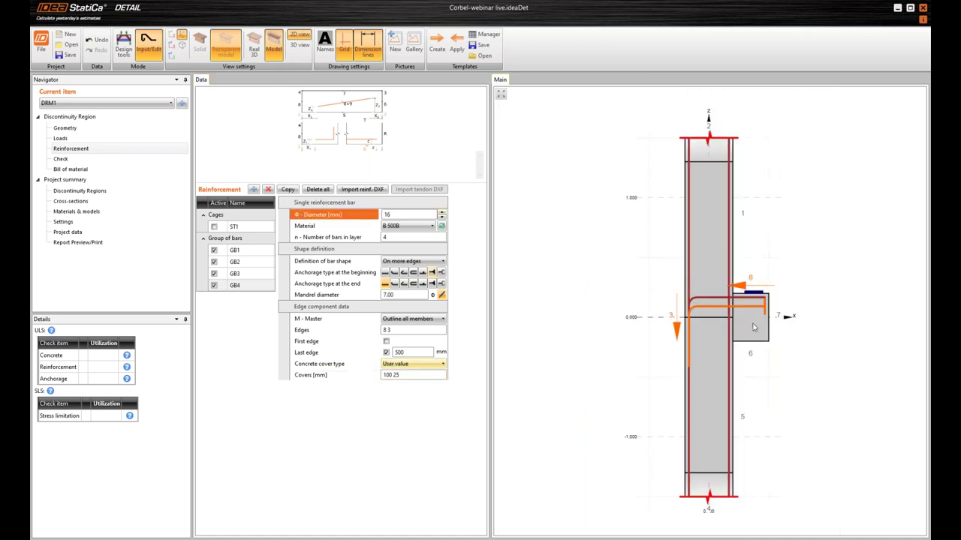
scroll(817, 276, "up", 5)
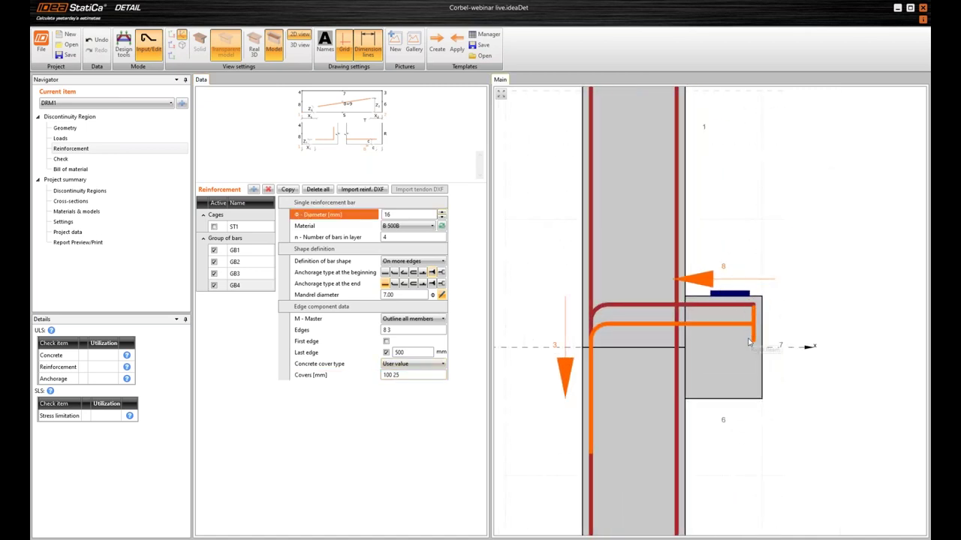
left_click(390, 375)
key("Return")
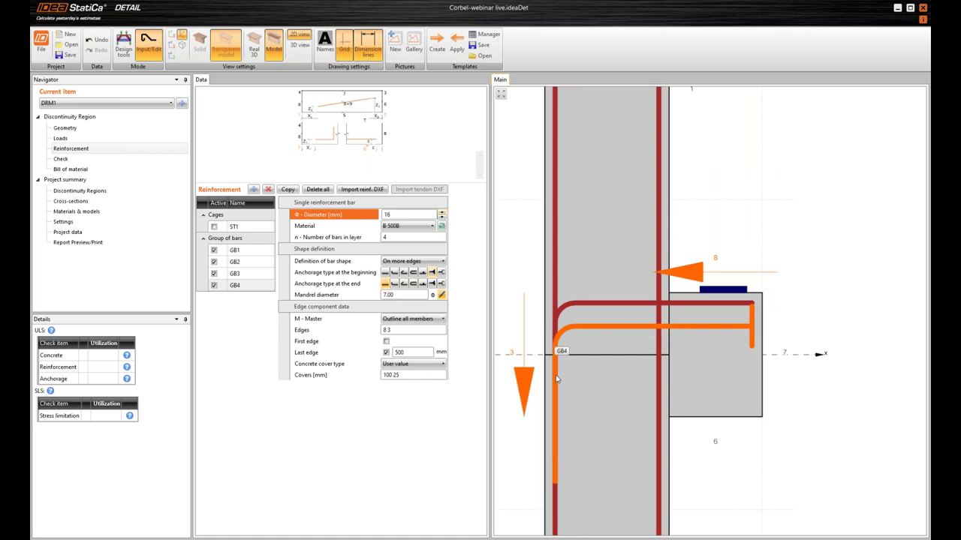
left_click(398, 375)
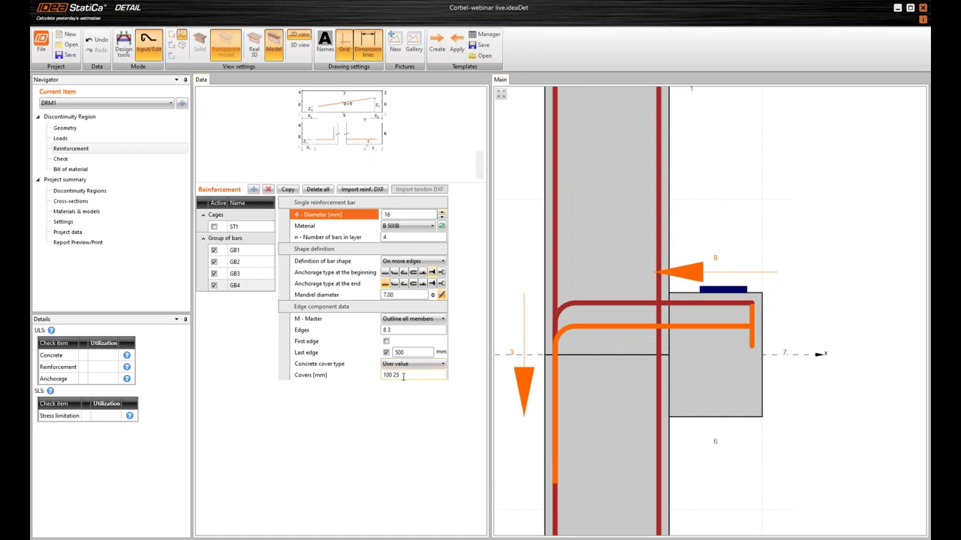
scroll(610, 357, "down", 2)
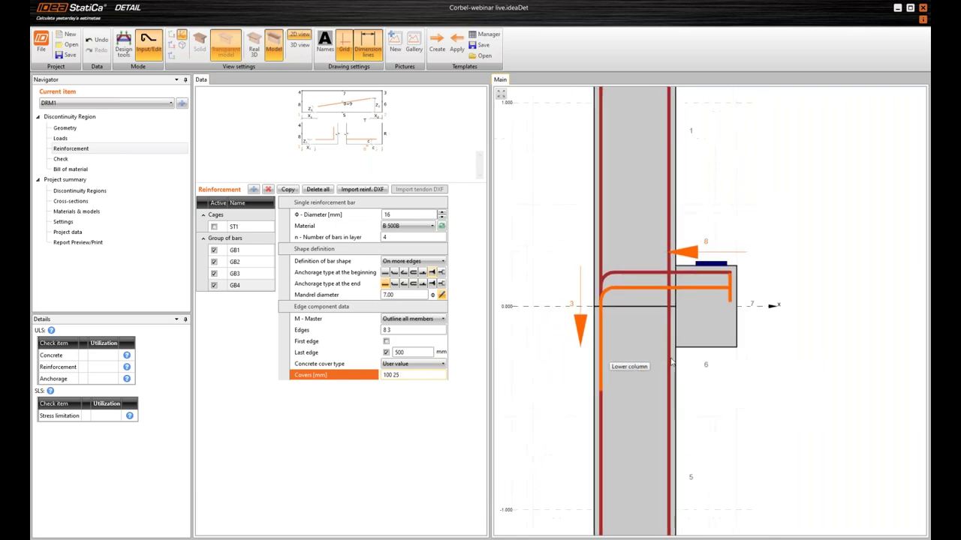
scroll(691, 376, "down", 2)
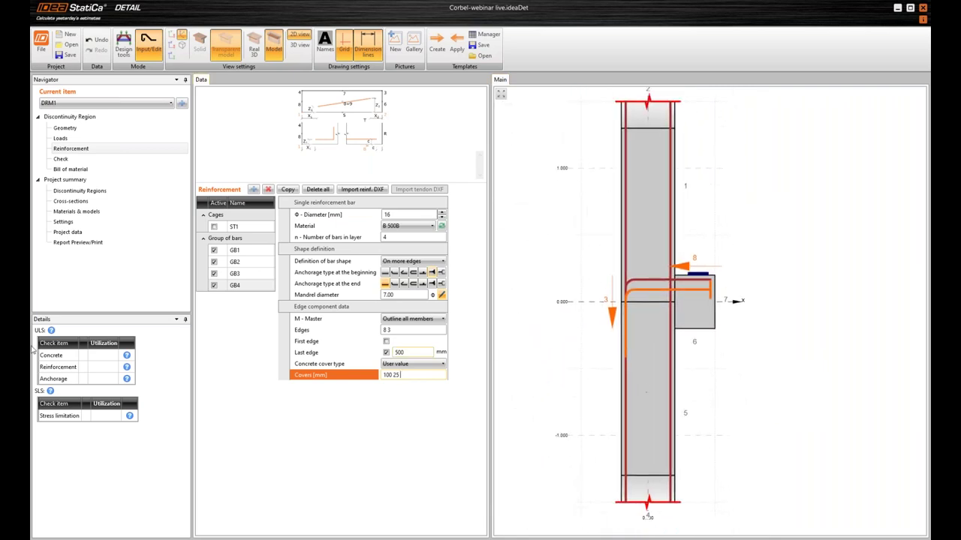
Add another group of bars to the reinforcement
left_click(220, 323)
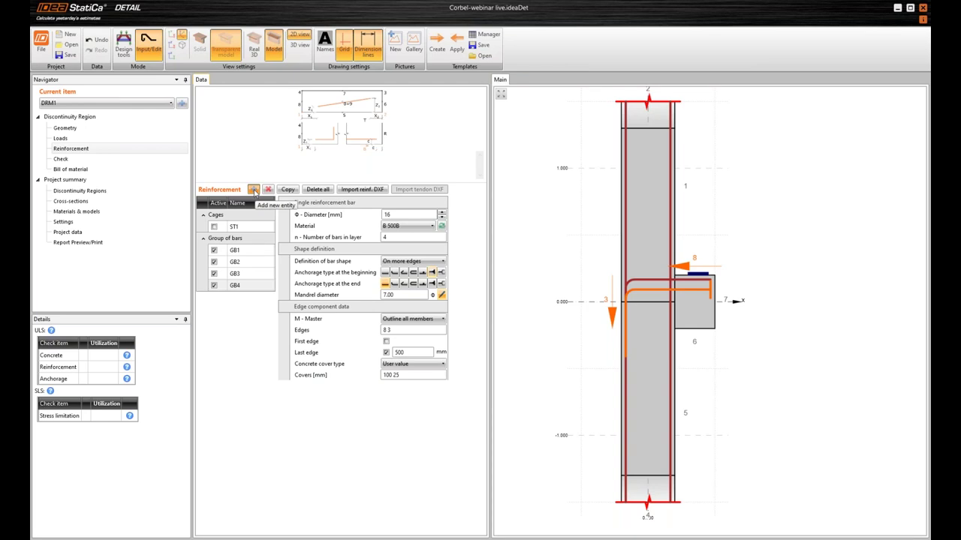
left_click(254, 190)
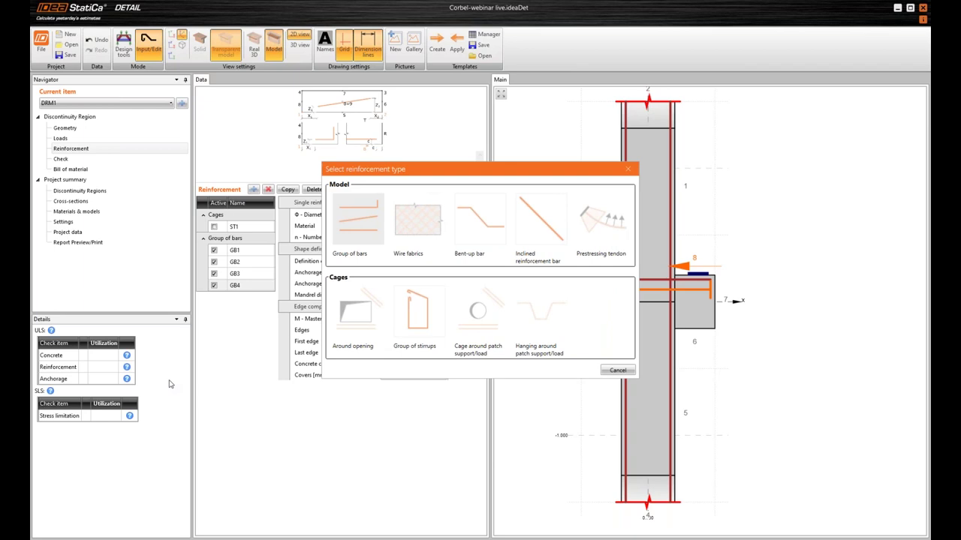
key("Return")
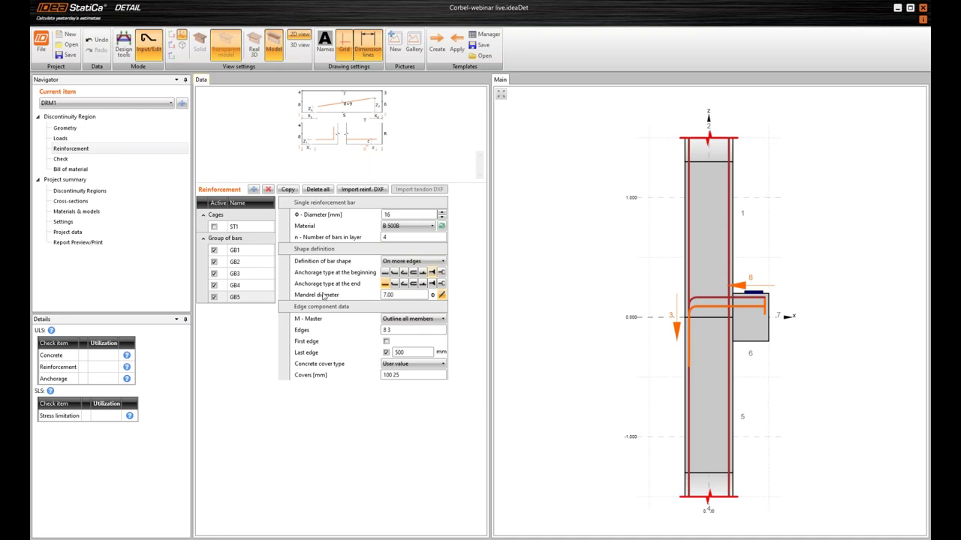
Try assigning the right beam as master of GB5 with its bar shape still defined on more edges
left_click(403, 322)
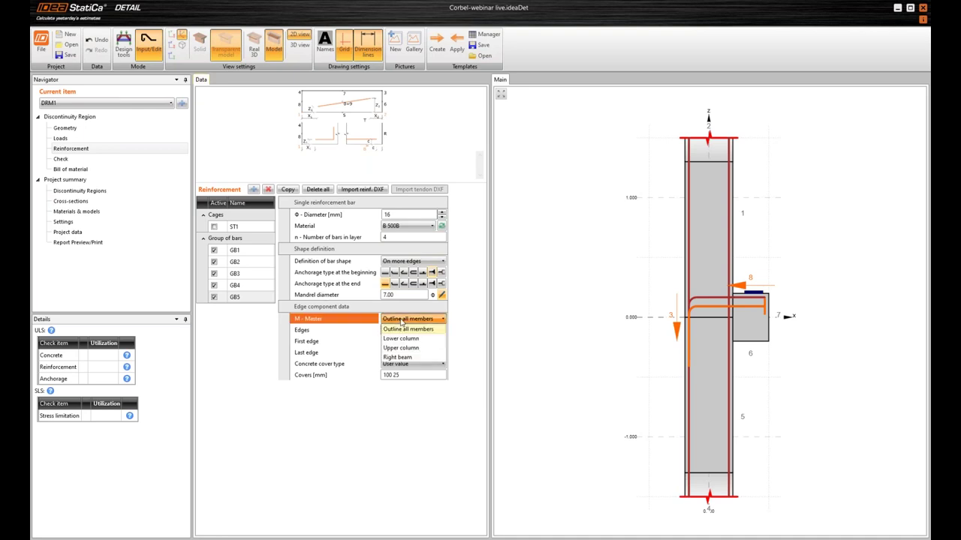
left_click(413, 357)
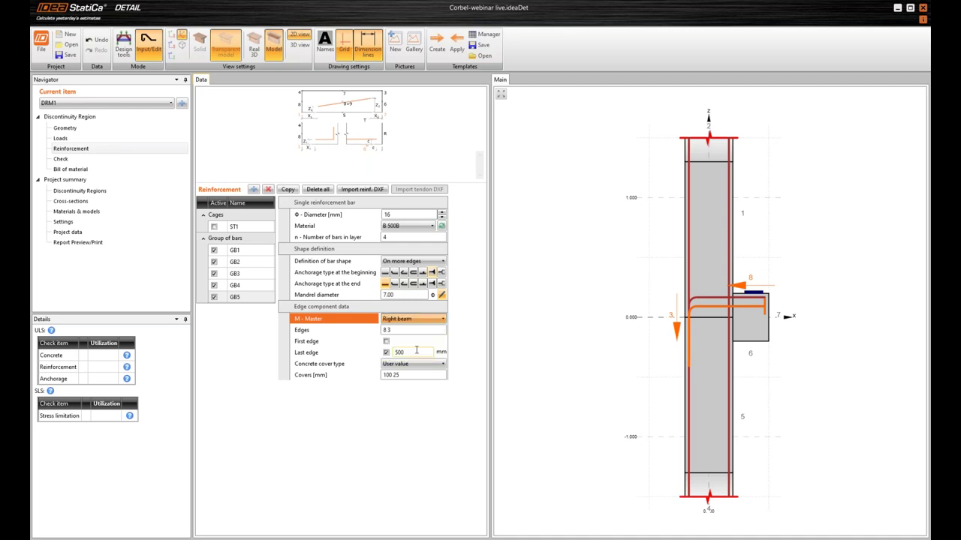
scroll(780, 341, "up", 3)
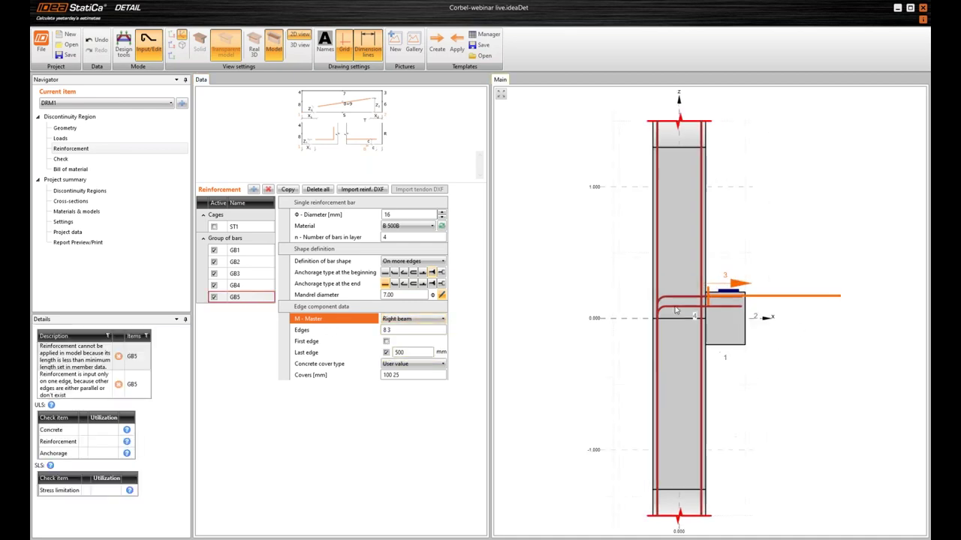
middle_click_drag(781, 341, 666, 343)
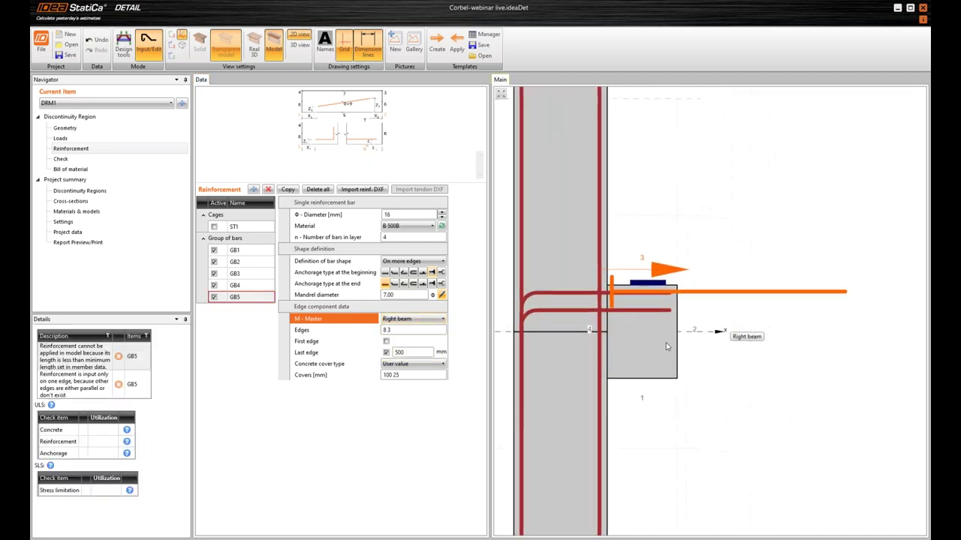
left_click(409, 331)
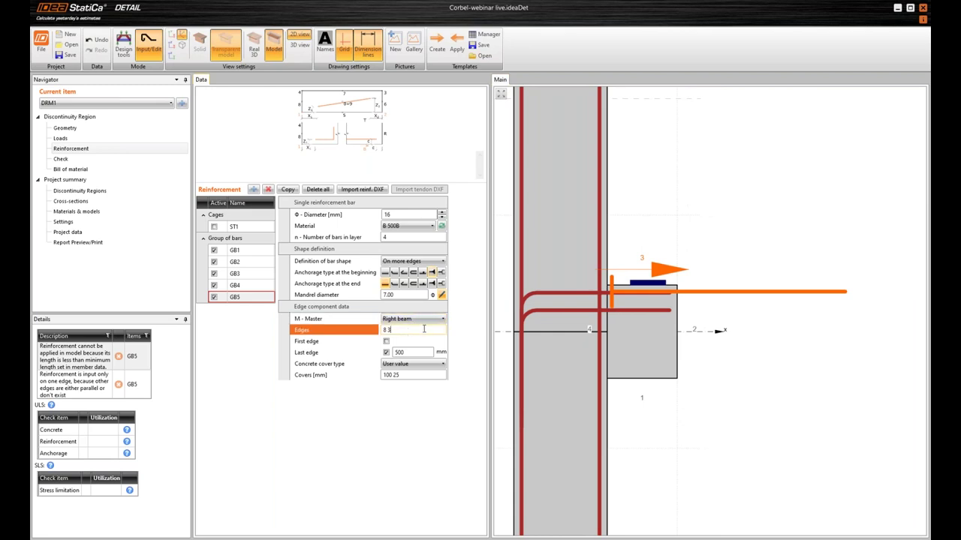
Define GB5 on an outline or opening edge with the right beam as master, and set its end anchorage to Perfect bond
left_click(417, 262)
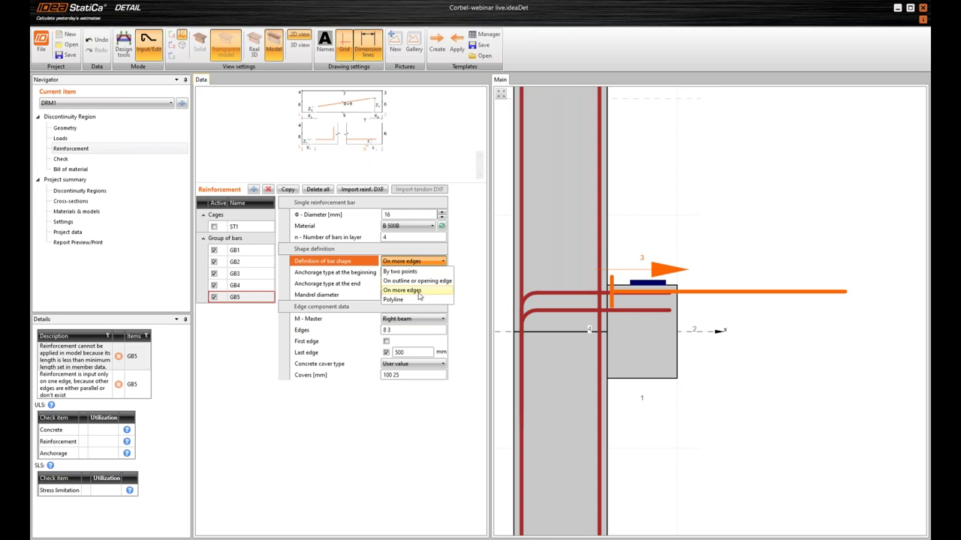
left_click(417, 281)
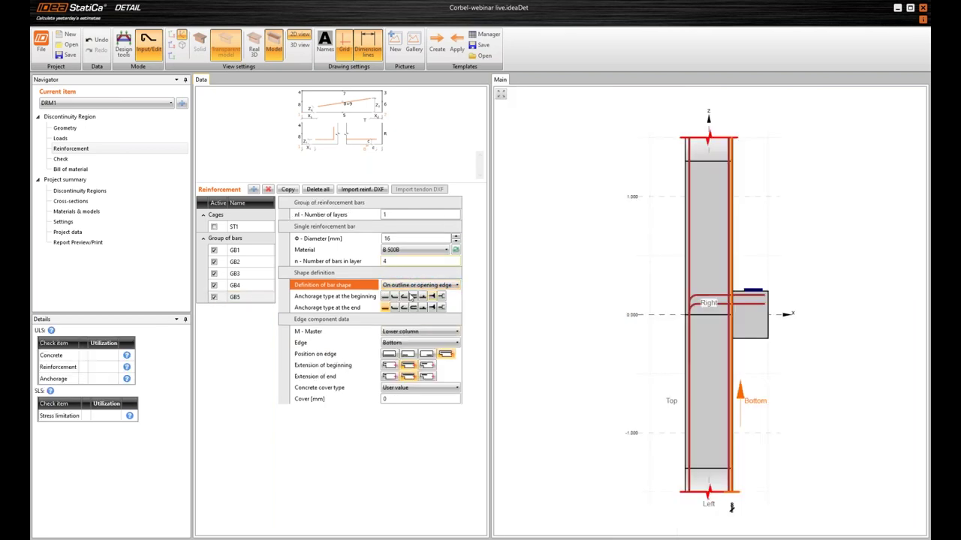
left_click(412, 331)
left_click(412, 361)
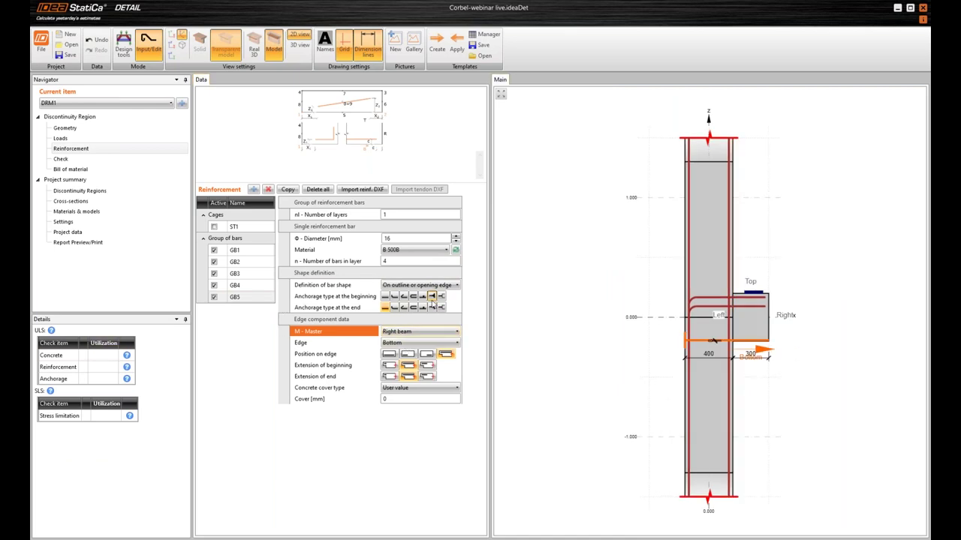
left_click(433, 307)
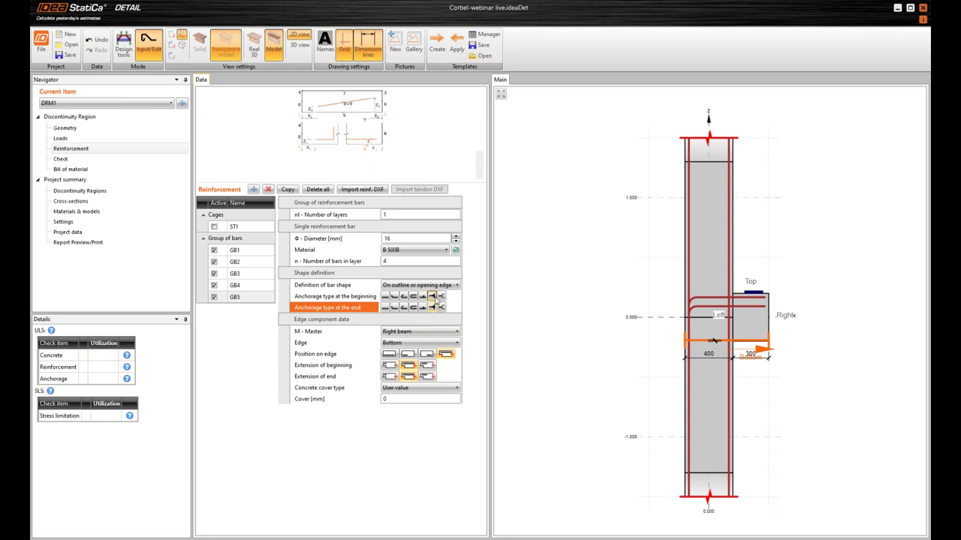
scroll(732, 349, "up", 3)
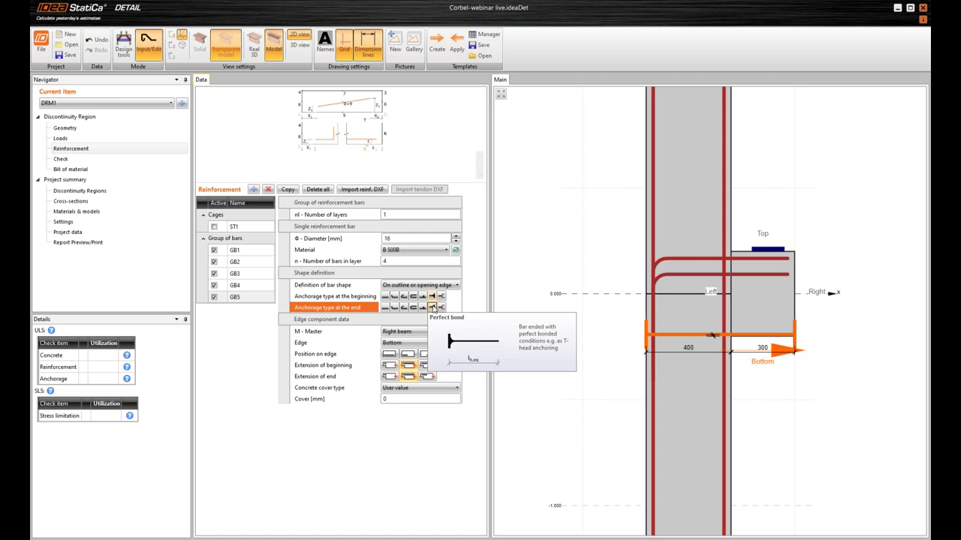
Set GB5's bar diameter to 8 mm and the number of bars in the layer to 2
left_click(359, 240)
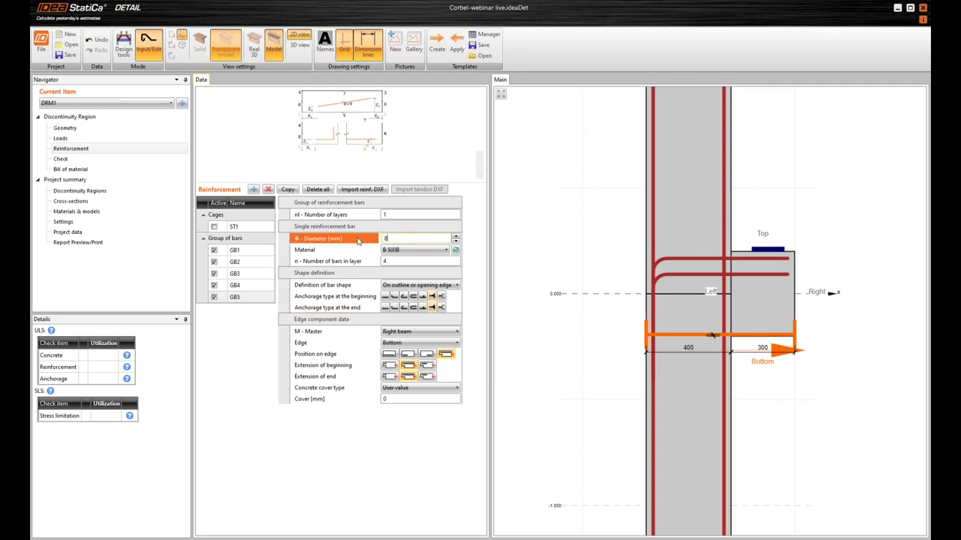
key("Tab")
left_click(343, 262)
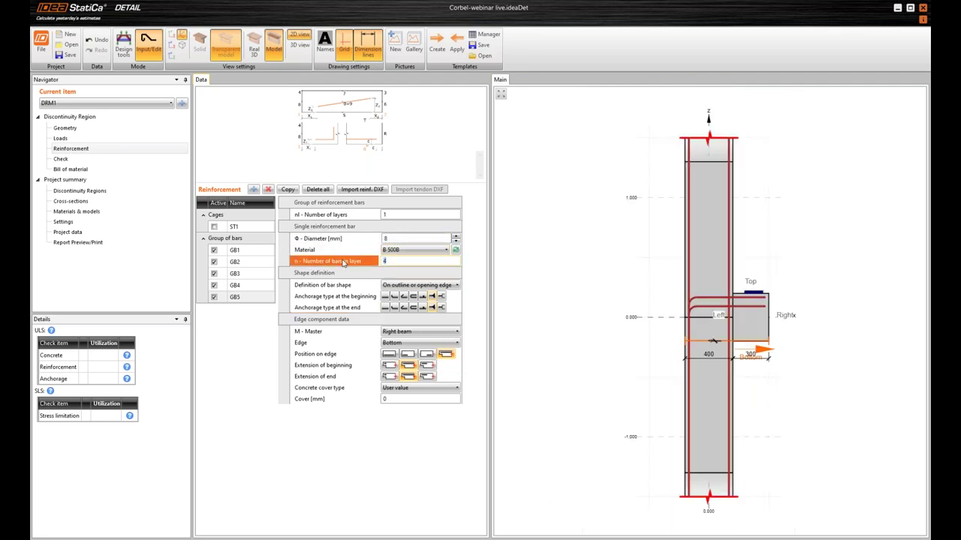
key("Tab")
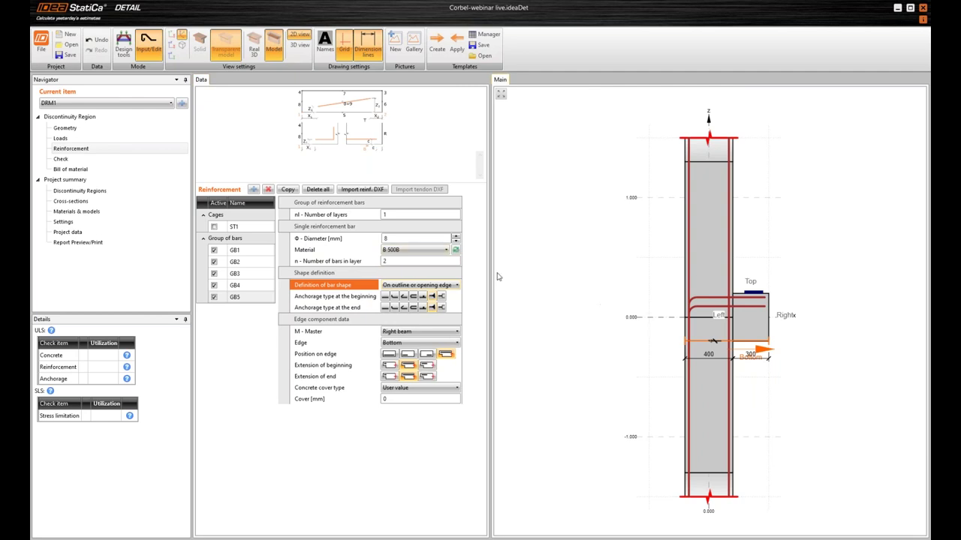
Set GB5's number of layers to 4 with a distance of 100 mm between layers
left_click(254, 45)
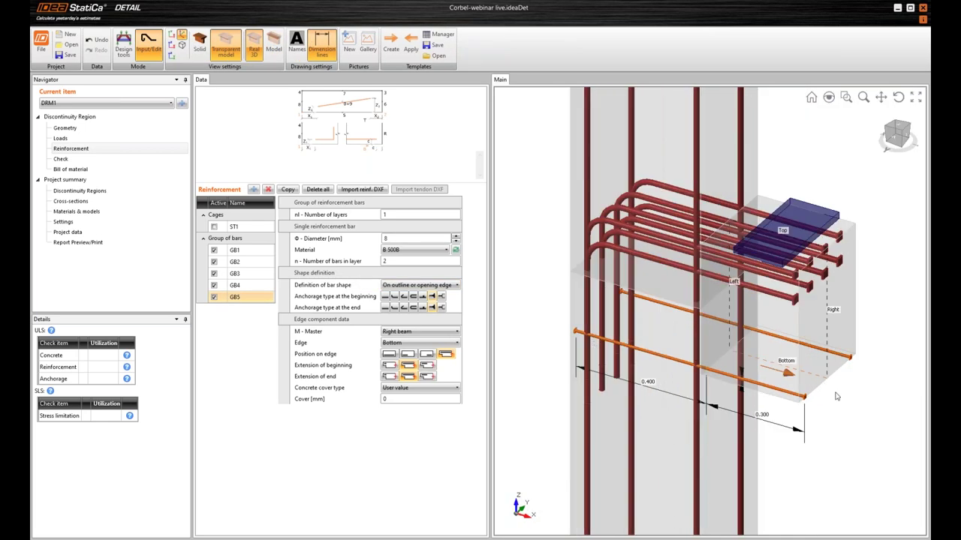
middle_click_drag(699, 329, 761, 315)
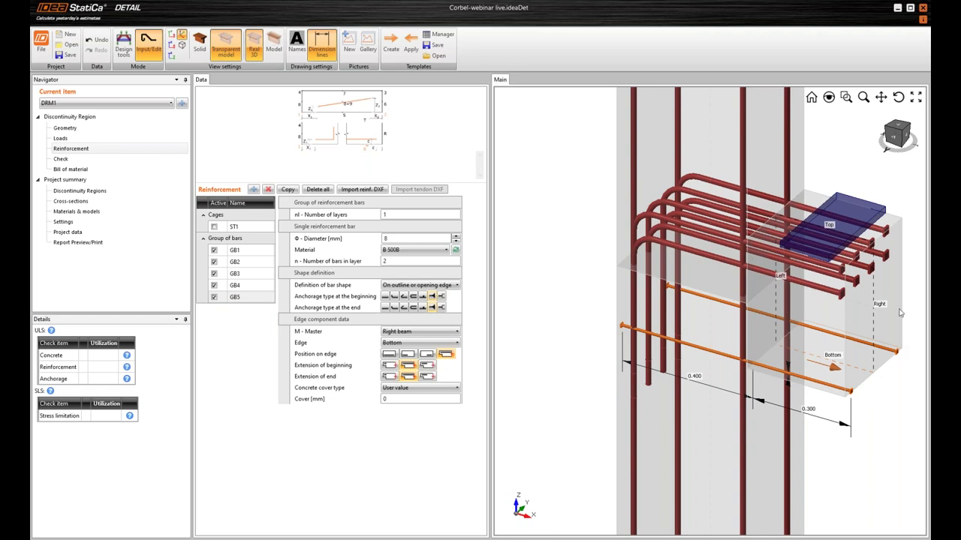
scroll(748, 290, "down", 3)
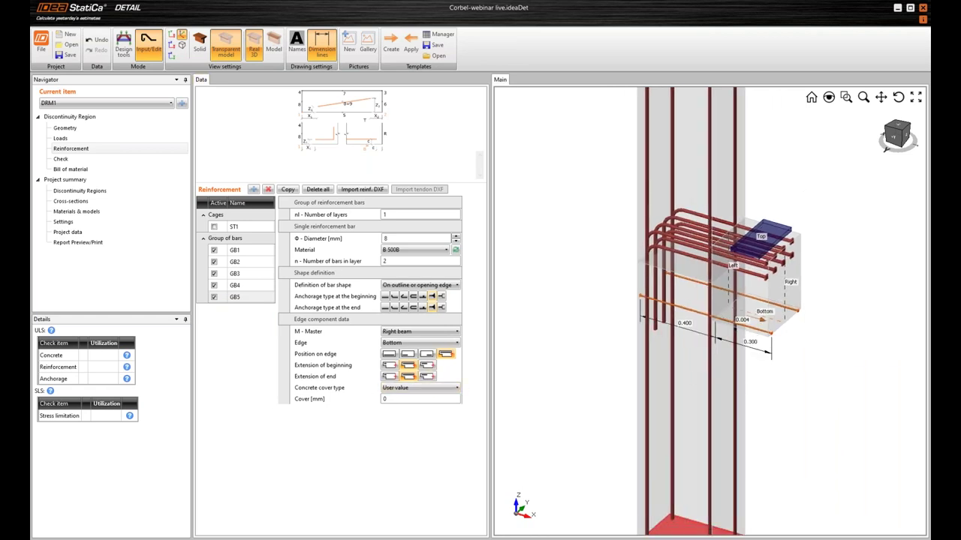
left_click(401, 215)
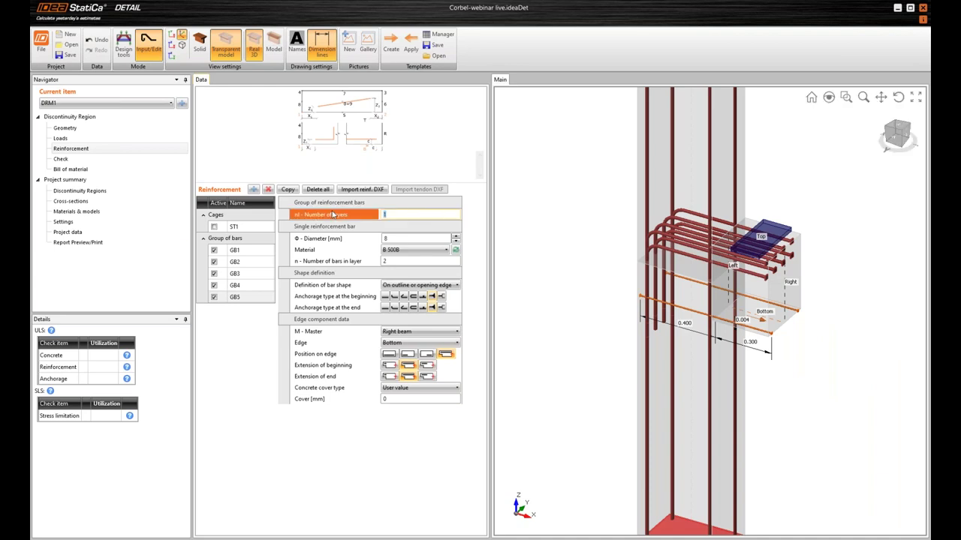
type("4")
key("Tab")
left_click(355, 227)
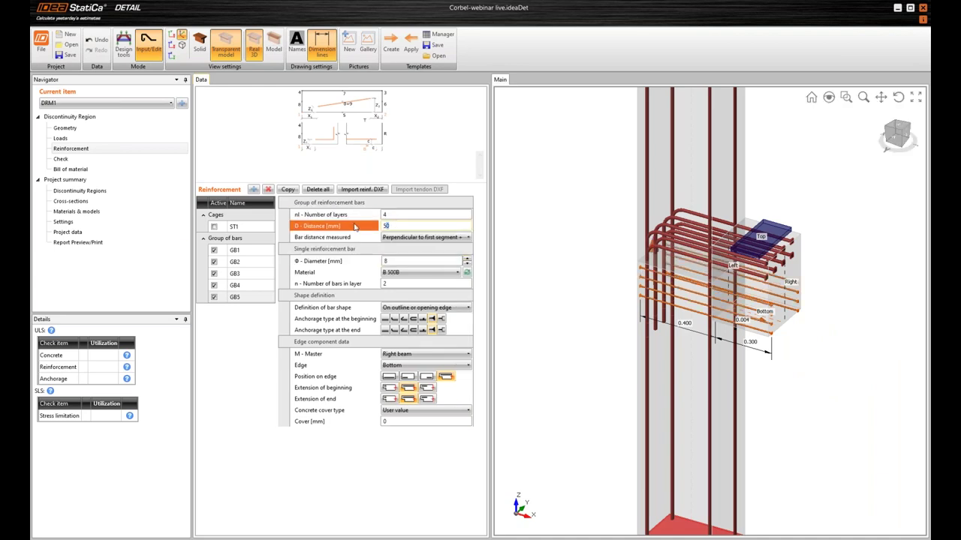
type("100")
key("Tab")
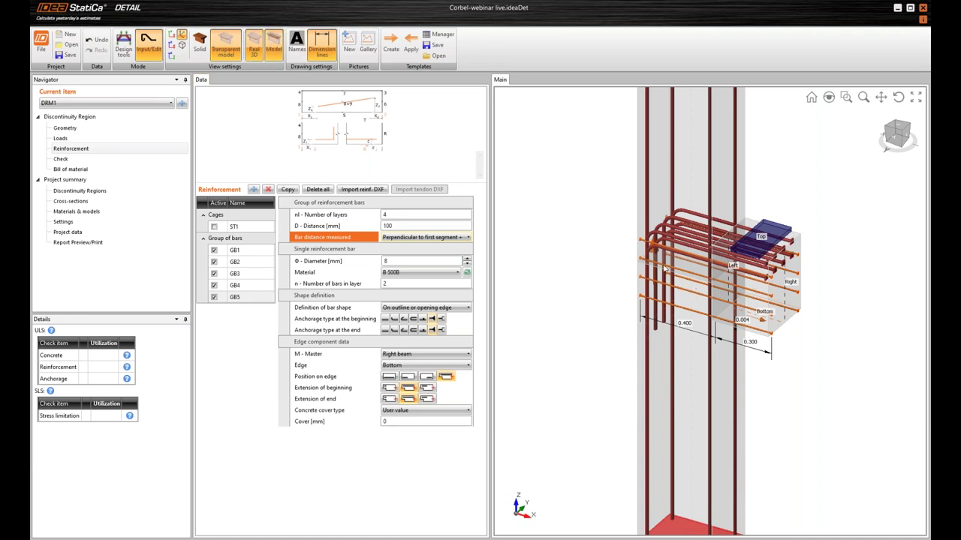
Change GB5's concrete cover type from a user value to From Settings
left_click(277, 45)
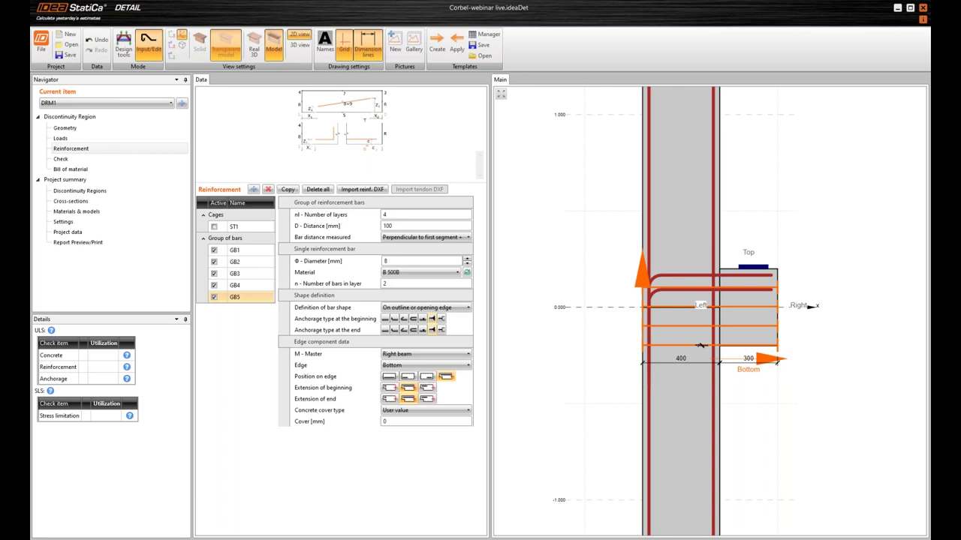
scroll(686, 284, "up", 2)
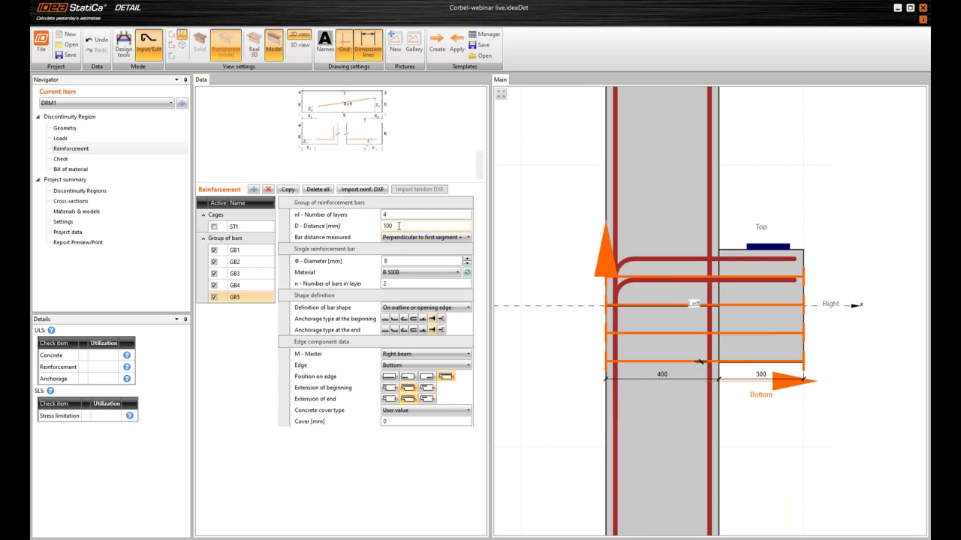
left_click(424, 410)
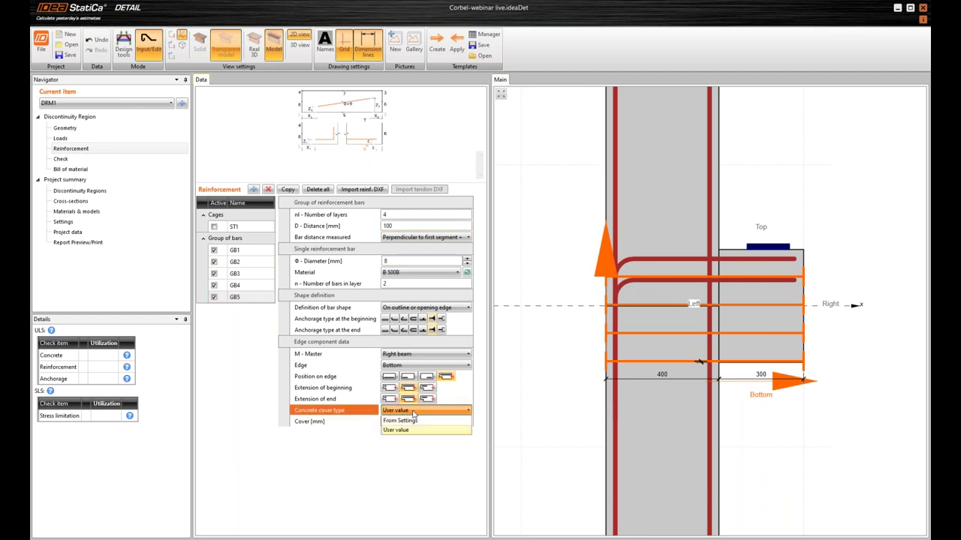
left_click(409, 421)
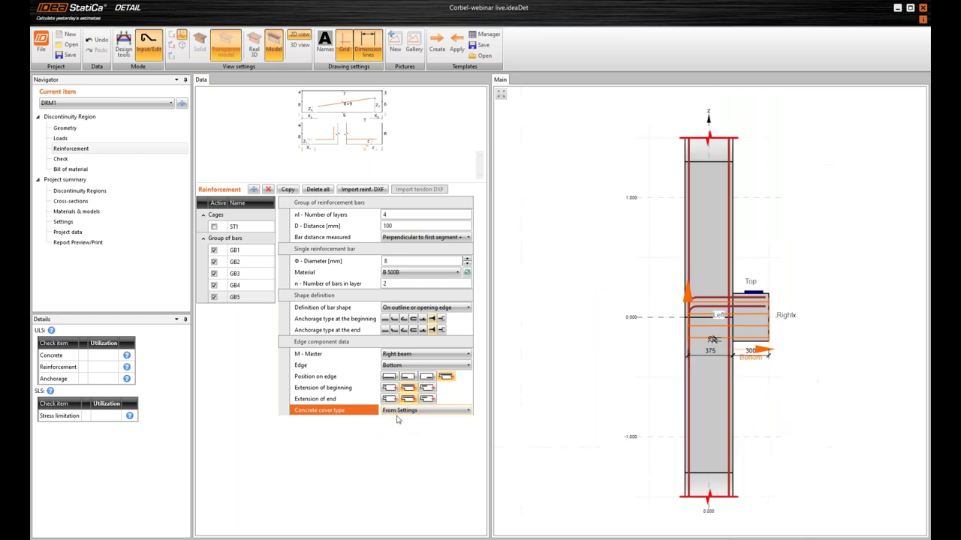
scroll(765, 335, "up", 3)
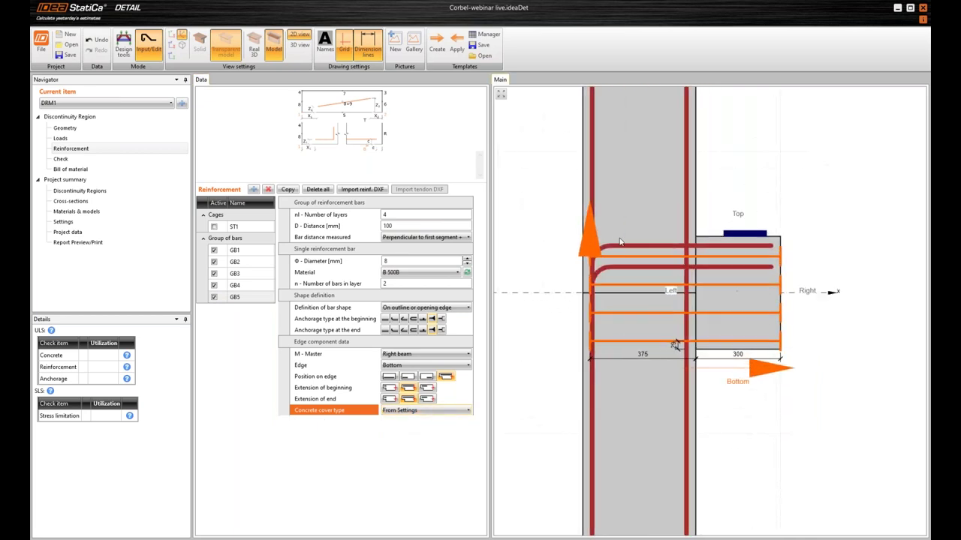
scroll(672, 308, "down", 2)
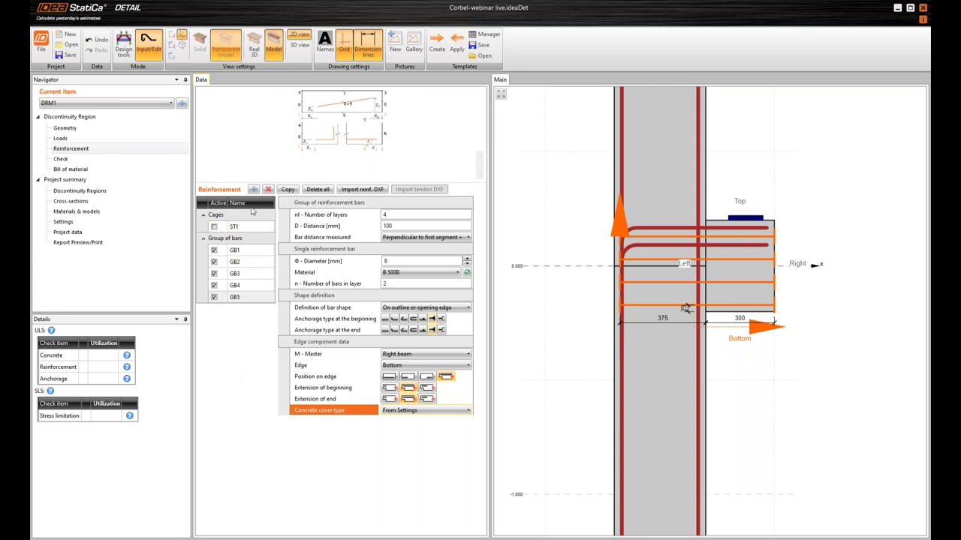
scroll(784, 245, "up", 1)
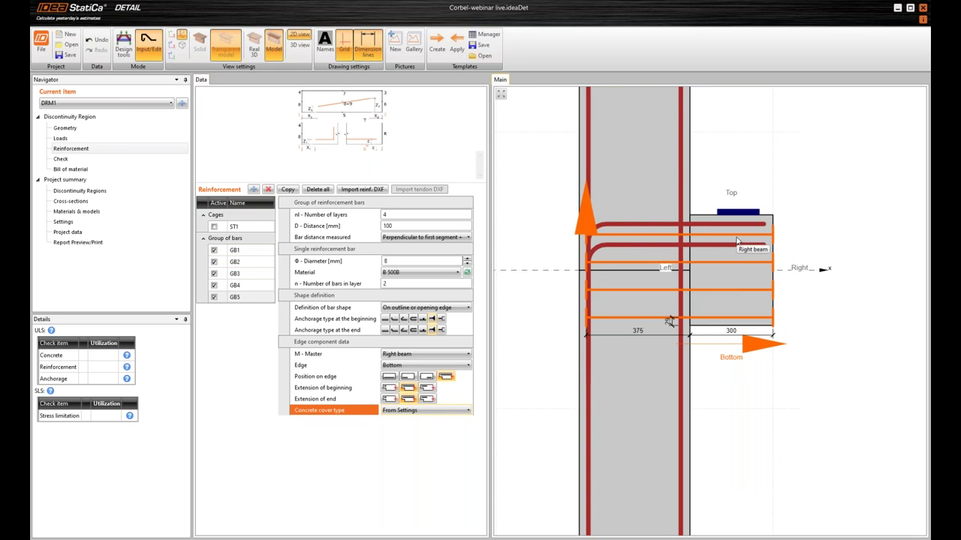
Add a new group of stirrups to the reinforcement cages
left_click(254, 189)
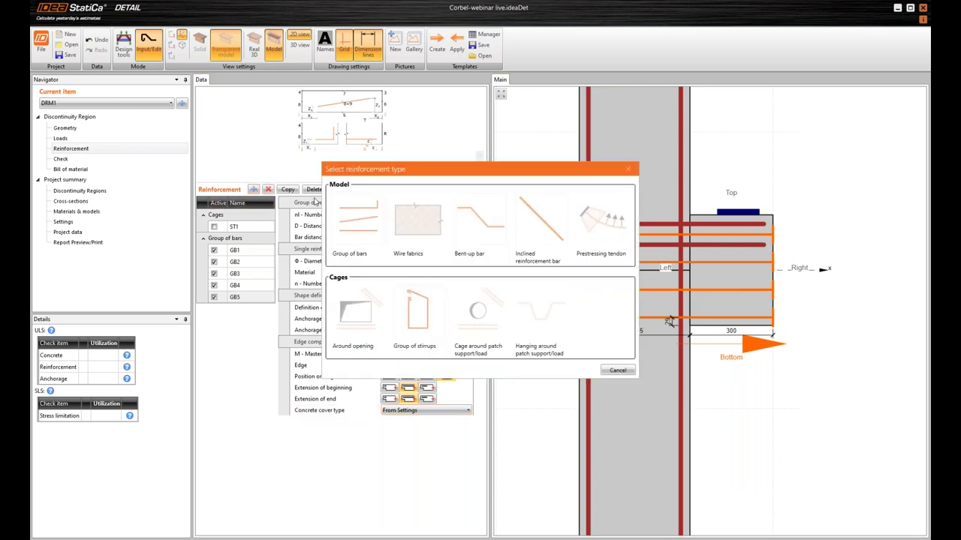
left_click(421, 328)
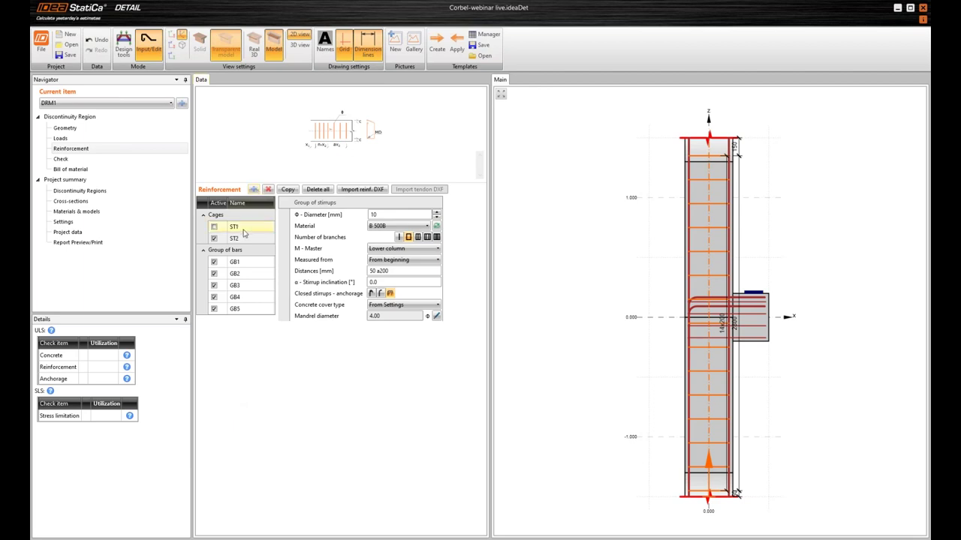
scroll(758, 345, "up", 3)
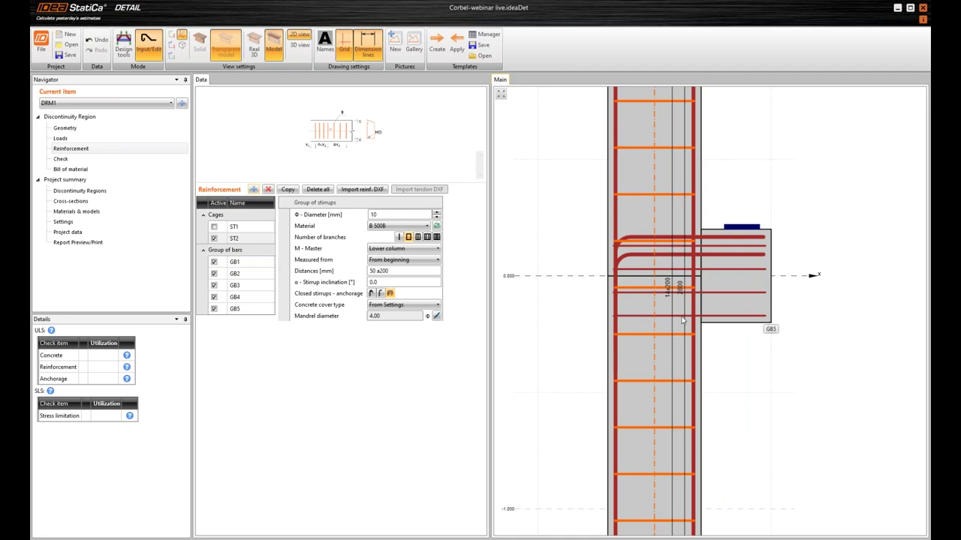
left_click(770, 321)
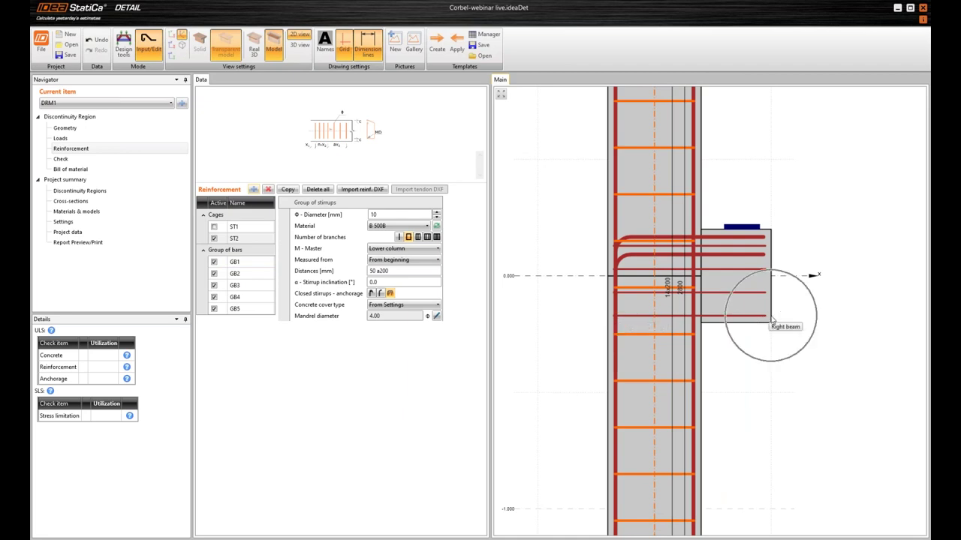
left_click(599, 318)
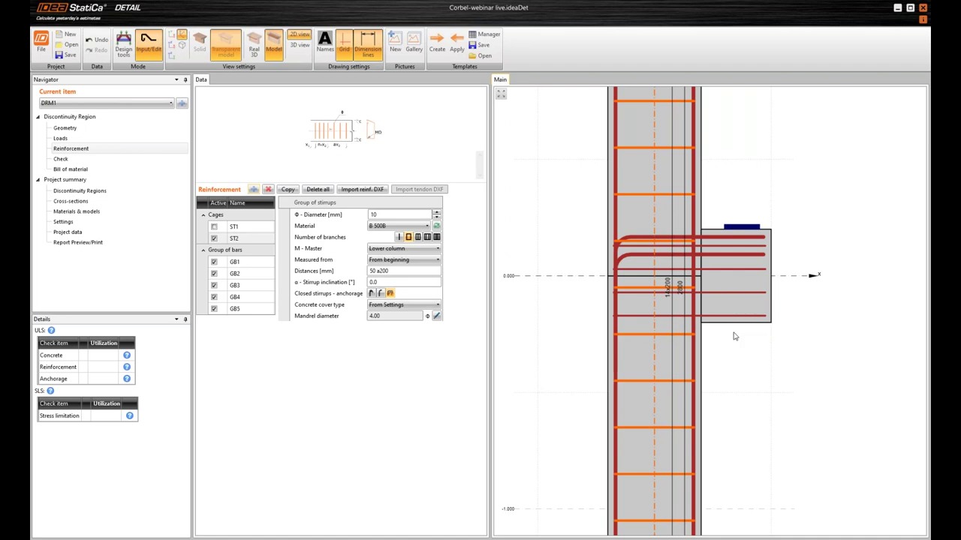
scroll(711, 313, "down", 2)
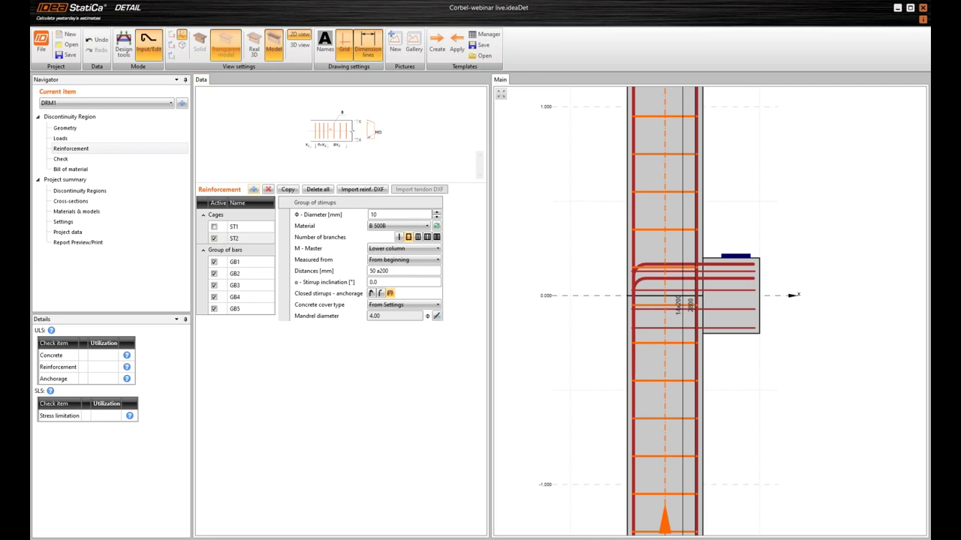
Assign the right beam as the master of stirrup group ST2
left_click(404, 250)
left_click(392, 256)
left_click(392, 251)
left_click(397, 279)
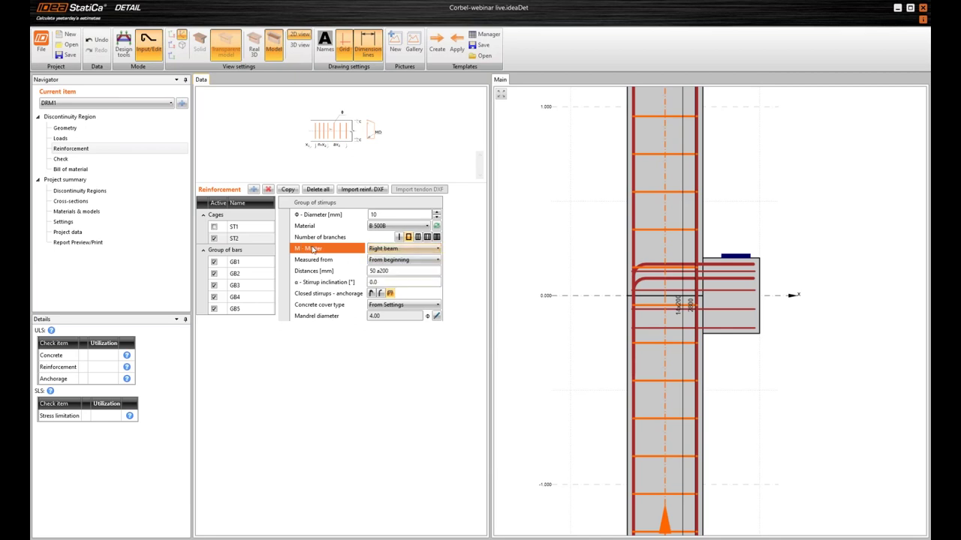
scroll(797, 315, "up", 2)
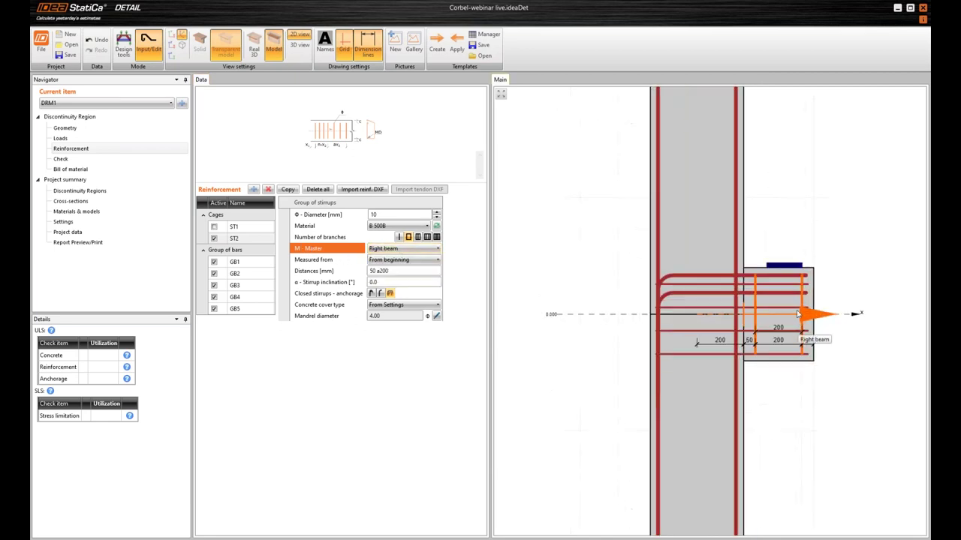
scroll(797, 315, "up", 1)
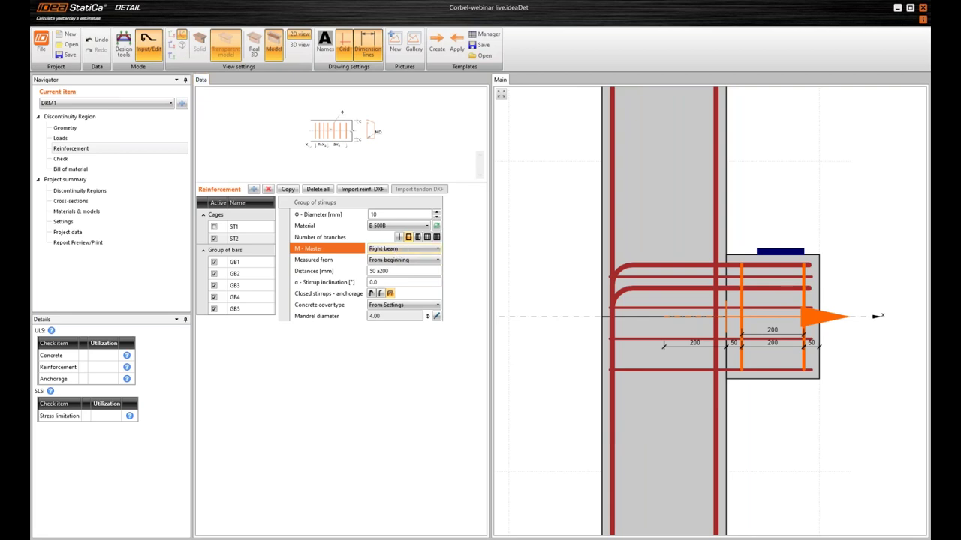
Set the stirrup distances of ST2 to 50 100 100 mm along the corbel
left_click(398, 271)
key("BackSpace")
key("BackSpace")
key("BackSpace")
key("BackSpace")
key("BackSpace")
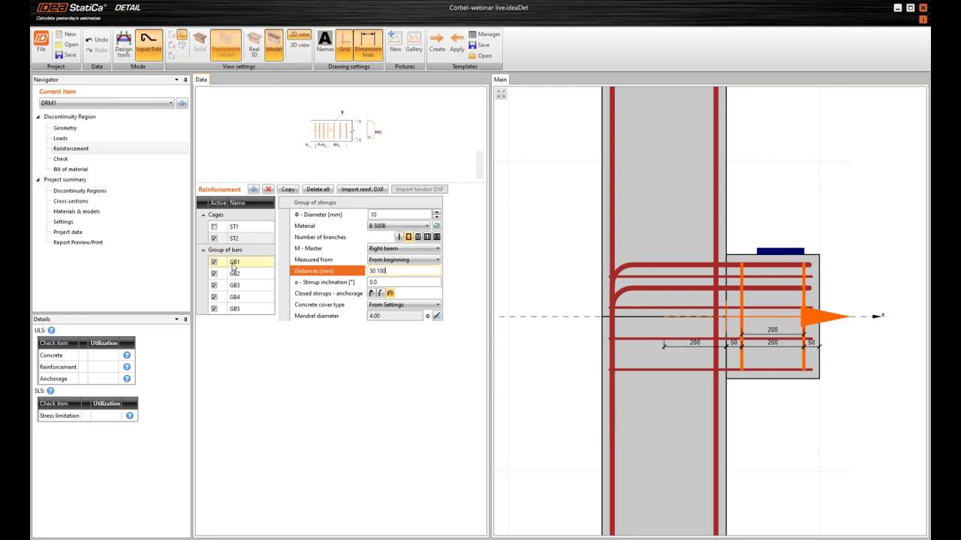
type("100 100")
key("Tab")
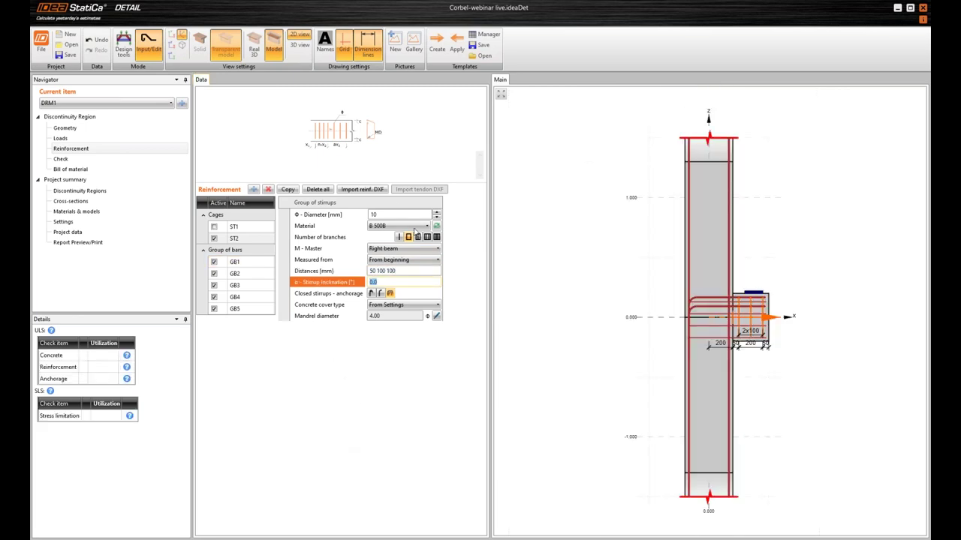
Set the diameter of the ST2 corbel stirrups to 8 mm and save the project
left_click(384, 213)
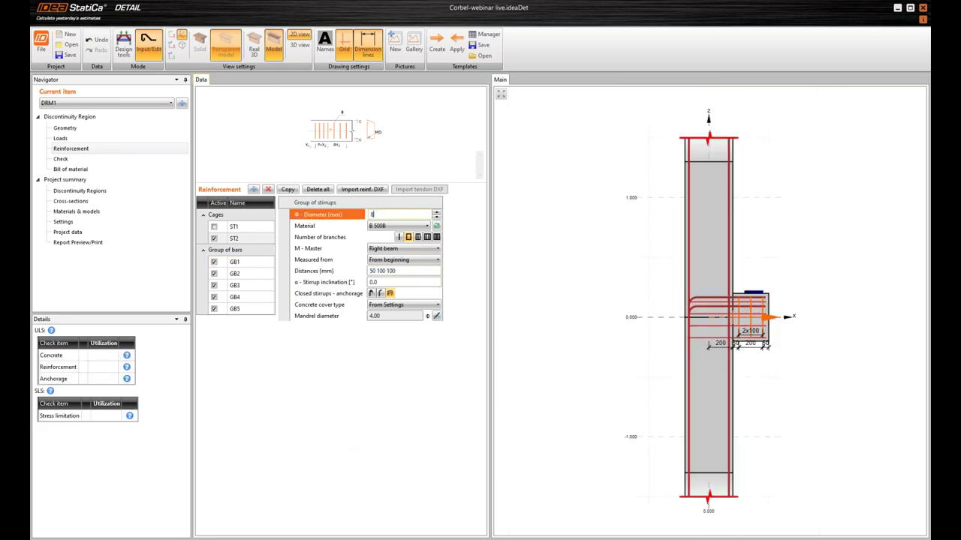
key("Tab")
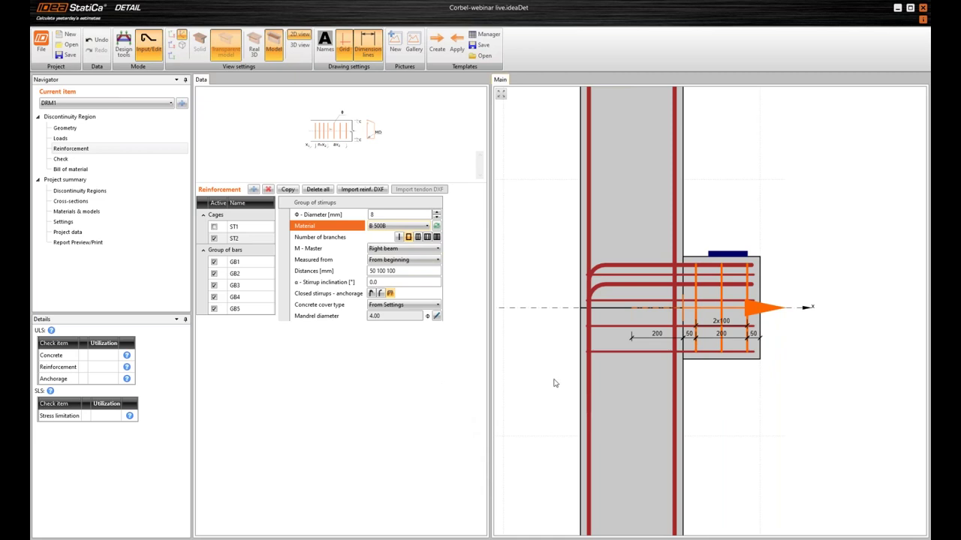
scroll(672, 314, "down", 5)
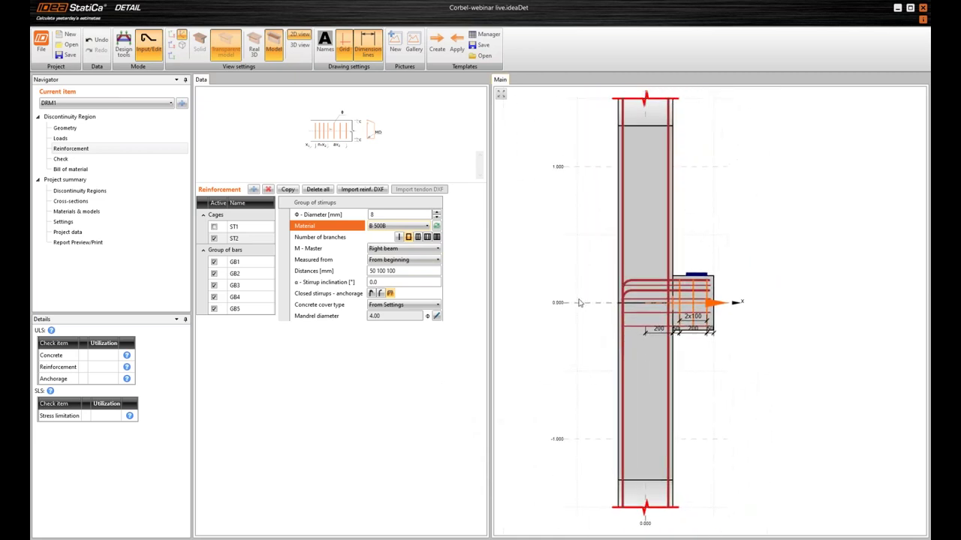
scroll(665, 315, "up", 1)
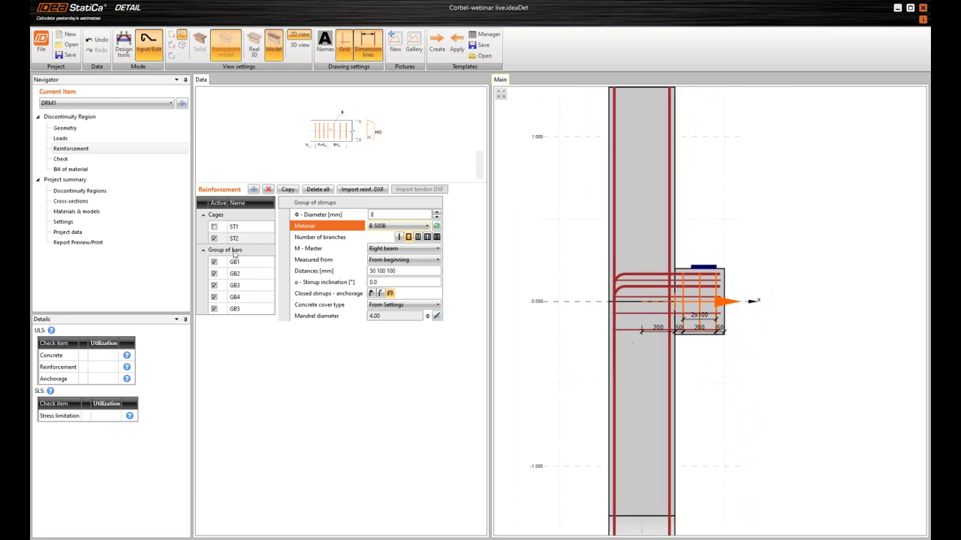
key("ctrl+s")
scroll(661, 307, "up", 3)
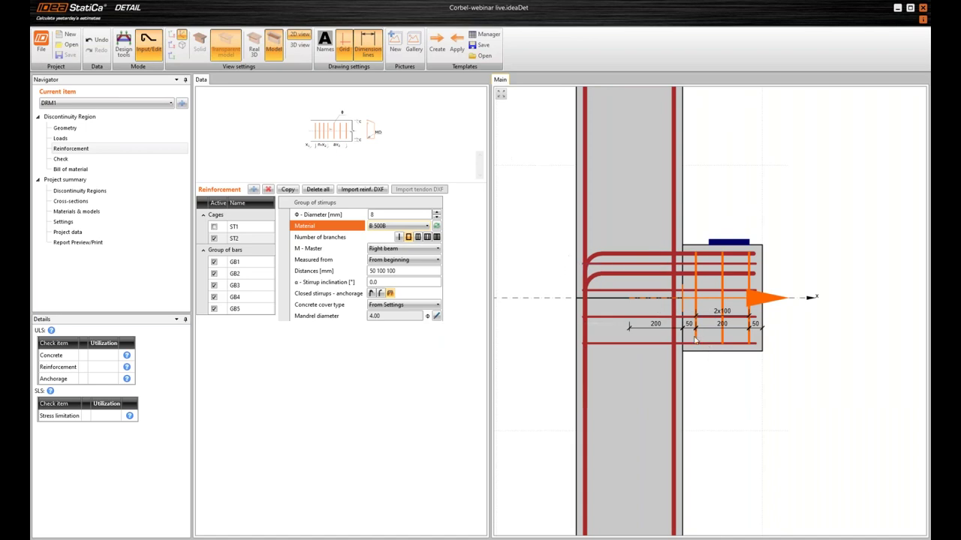
scroll(694, 339, "down", 3)
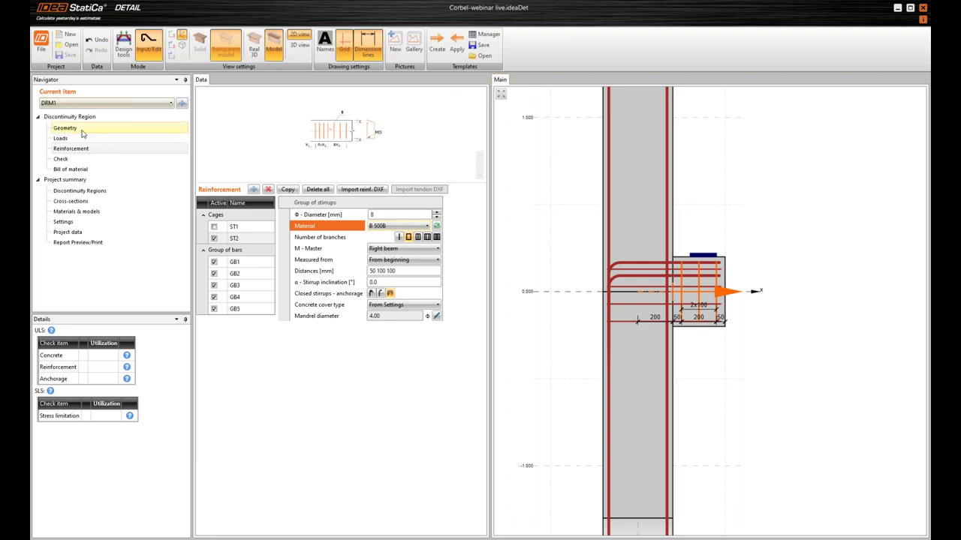
Open the check of the discontinuity region and run the calculation
left_click(63, 161)
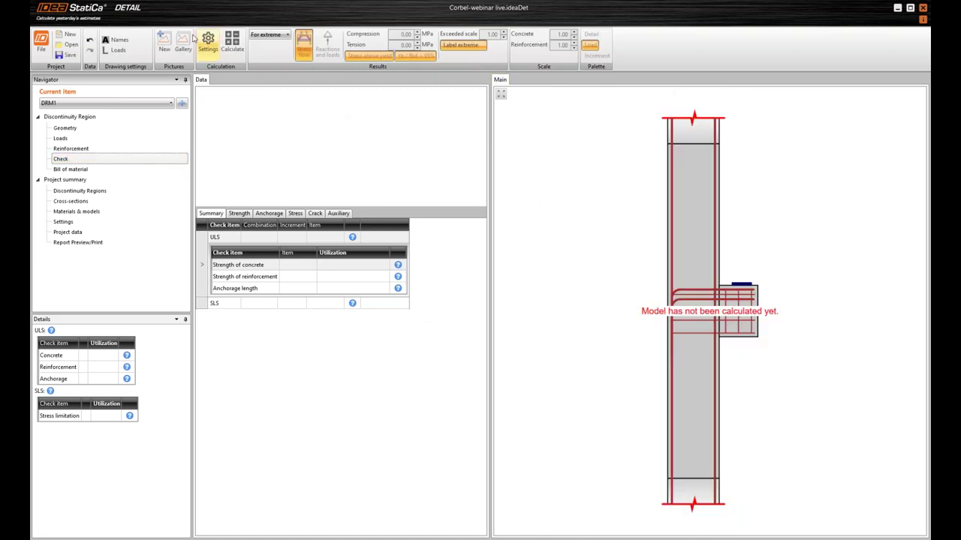
left_click(232, 42)
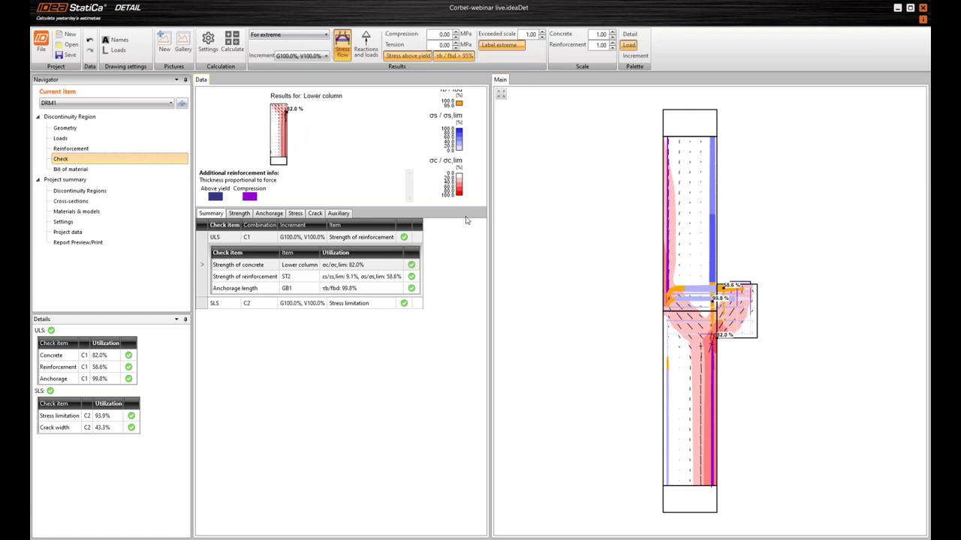
Enlarge the results picture and examine the ULS anchorage length and reinforcement strength results in the summary
left_click_drag(366, 204, 363, 311)
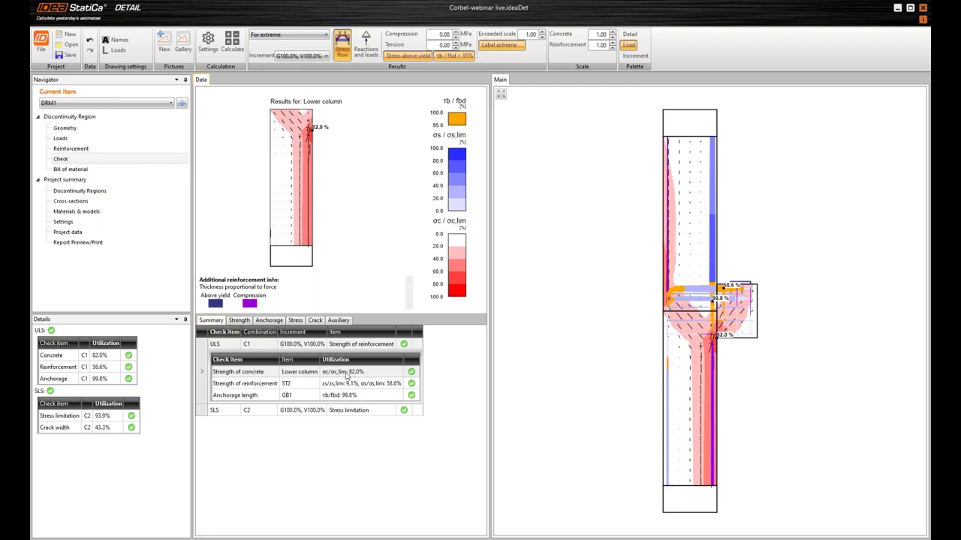
left_click(253, 386)
left_click(254, 396)
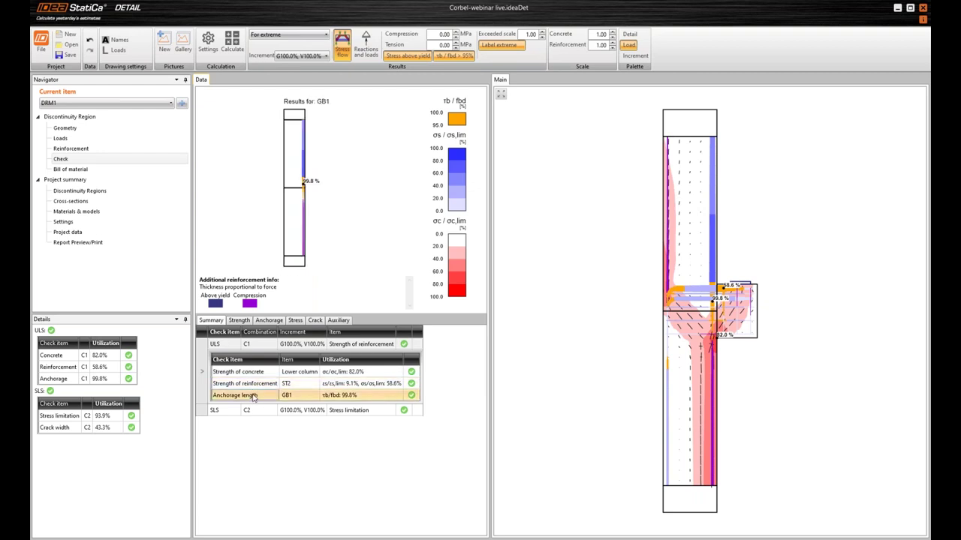
left_click(254, 383)
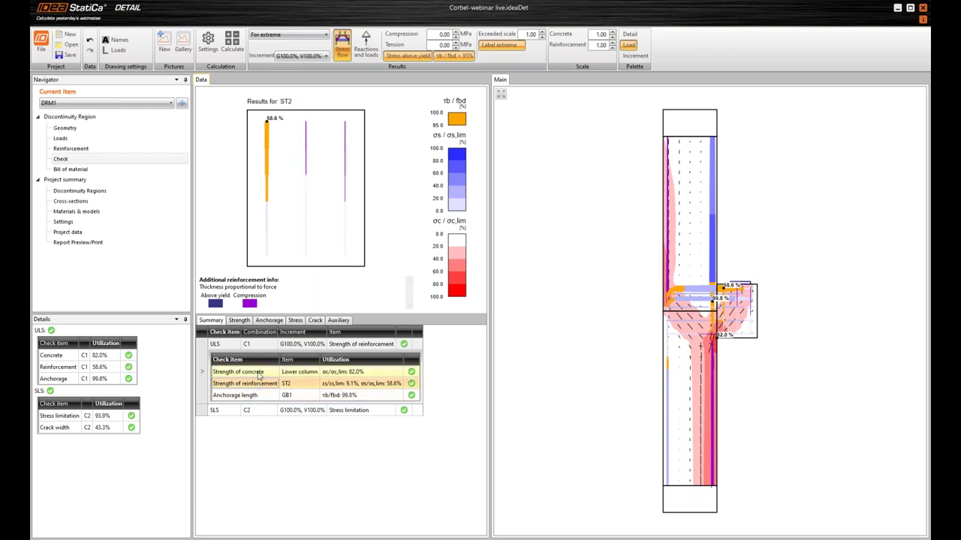
Examine the concrete strength check of the lower column in the summary and the detailed concrete stress utilization results
left_click(254, 372)
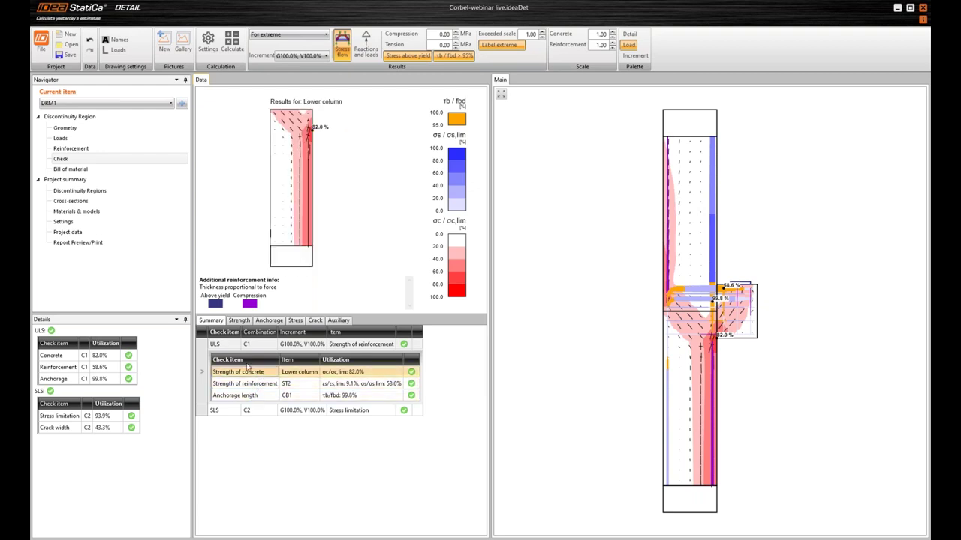
left_click(116, 379)
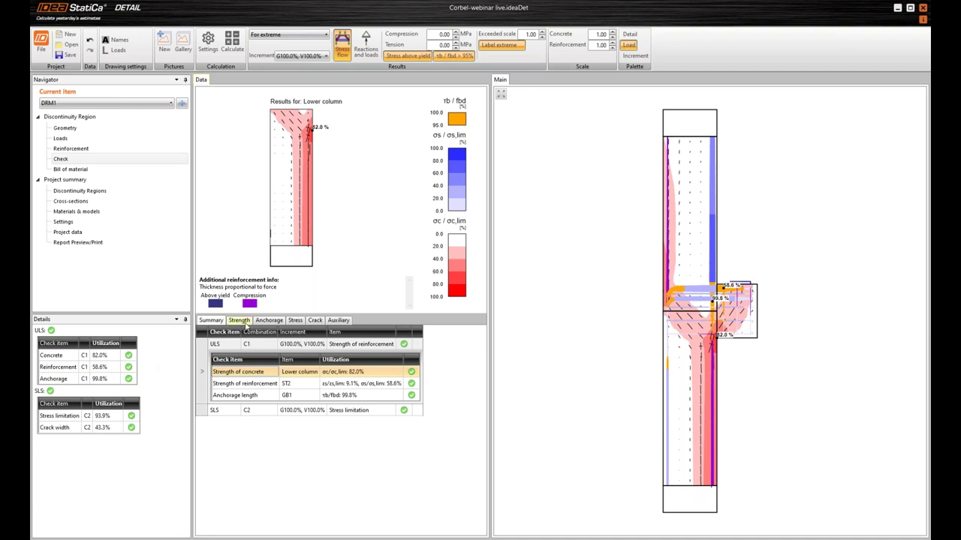
left_click(240, 322)
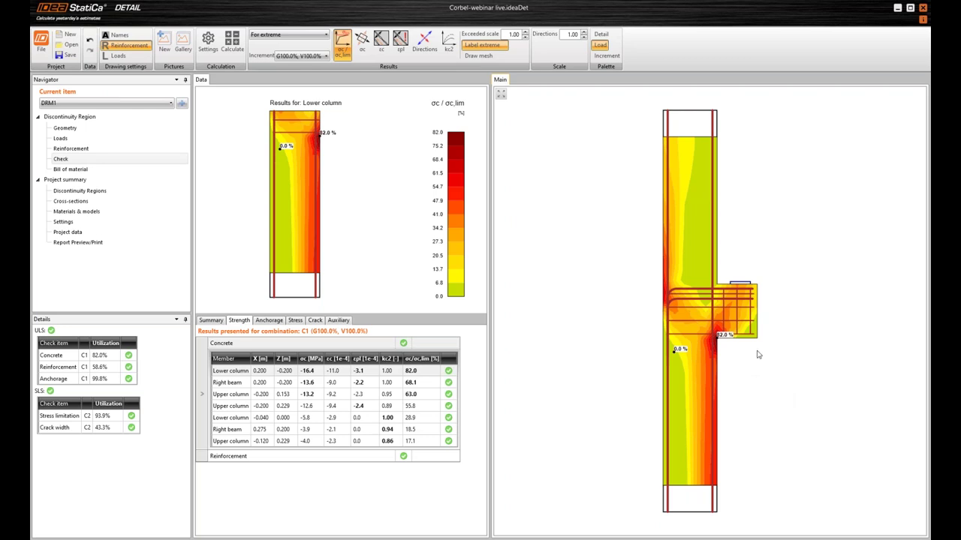
scroll(758, 355, "up", 1)
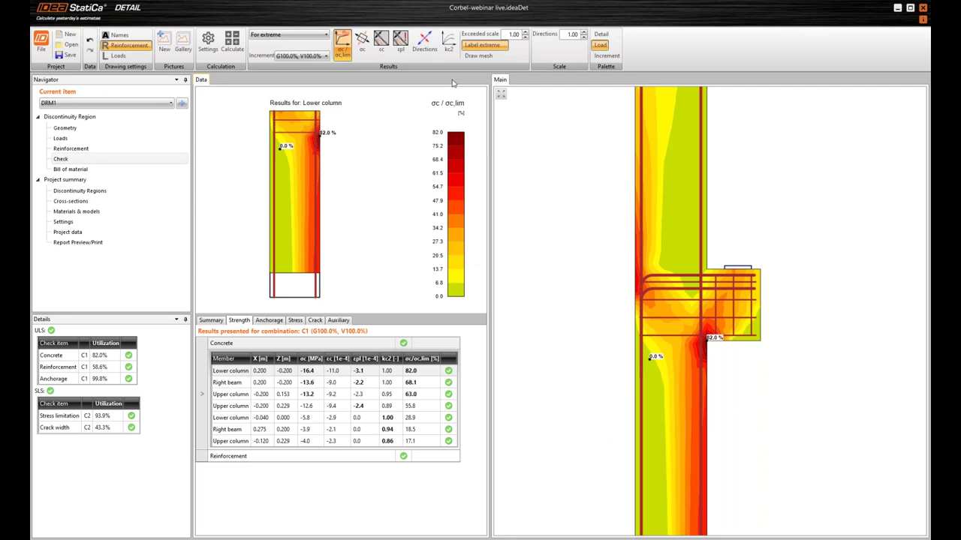
Display the kc2 concrete results and examine the factor in the column around the corbel
left_click(448, 42)
scroll(696, 333, "up", 1)
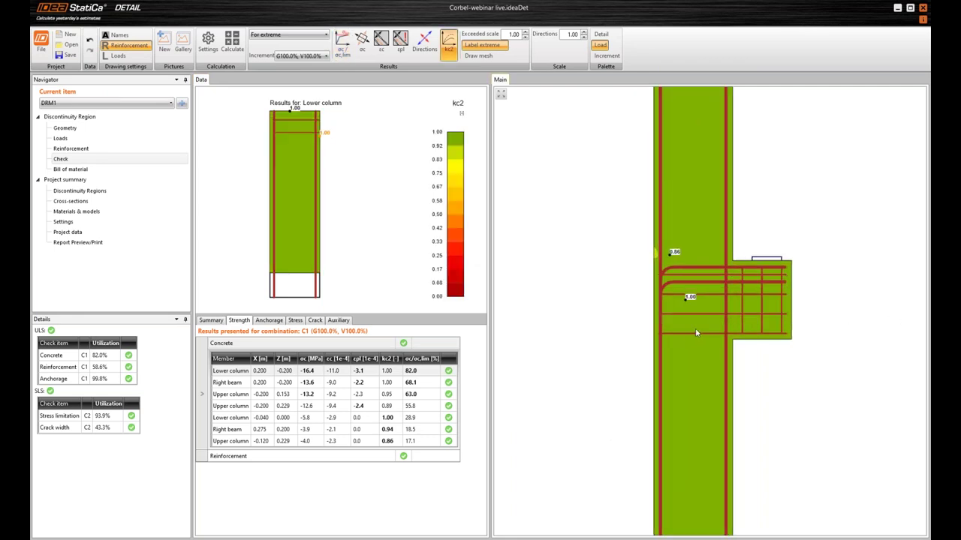
scroll(715, 316, "up", 1)
mouse_move(675, 269)
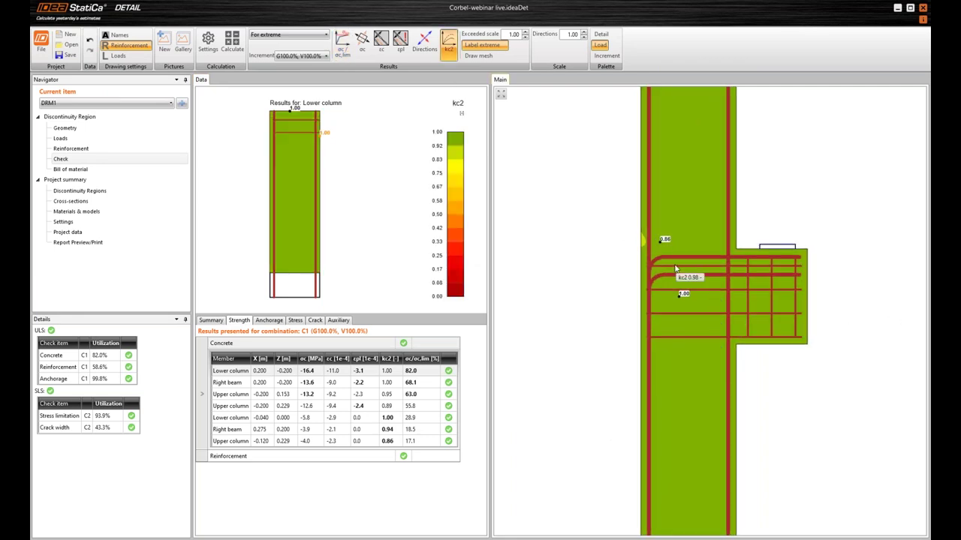
mouse_move(704, 323)
scroll(663, 240, "up", 3)
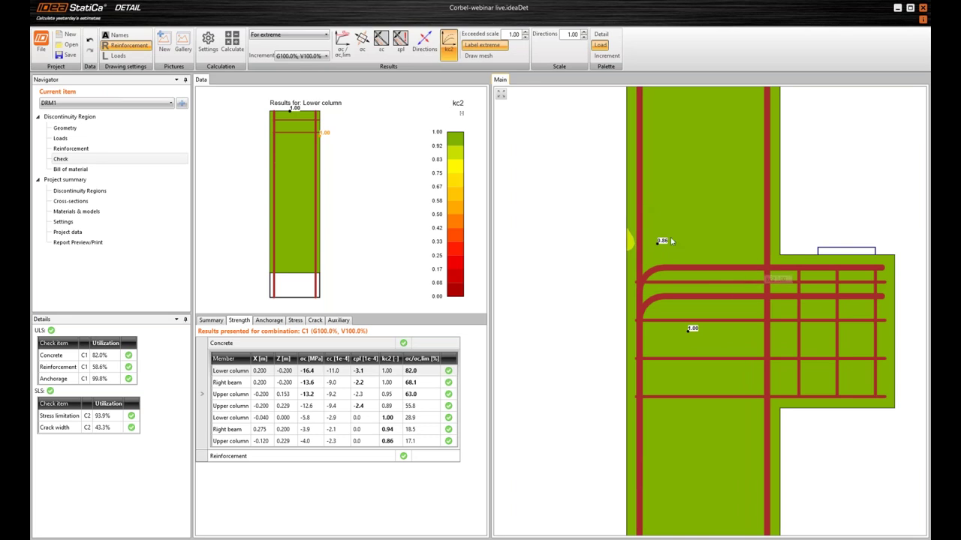
scroll(698, 229, "down", 3)
middle_click_drag(724, 298, 716, 324)
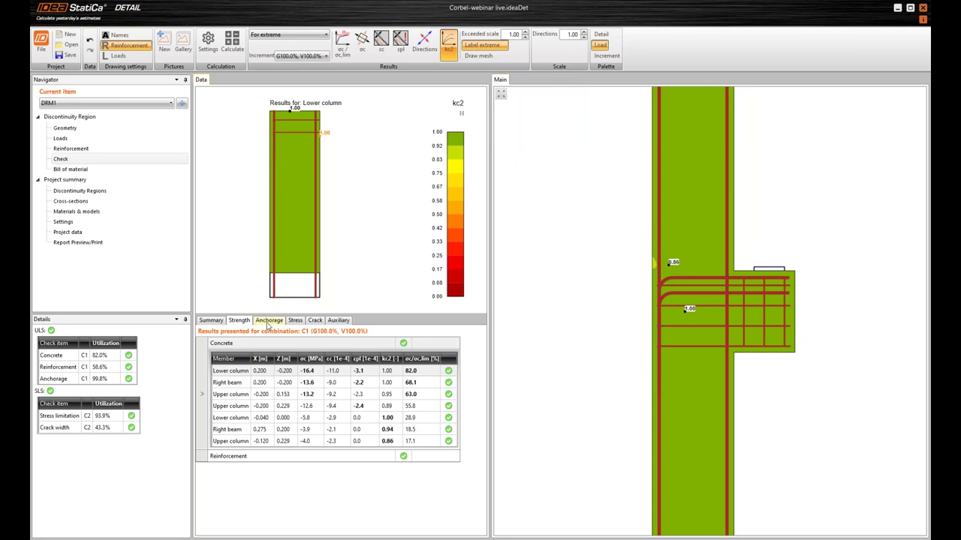
Display the anchorage check and examine the τb/fbd utilization of bar groups GB1 and GB3 around the corbel
left_click(267, 321)
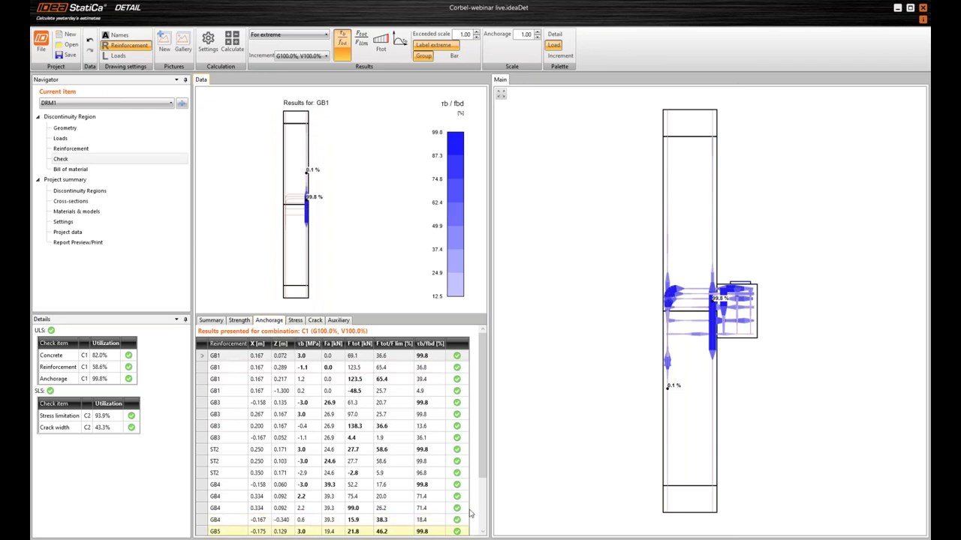
scroll(471, 514, "down", 1)
scroll(428, 496, "up", 1)
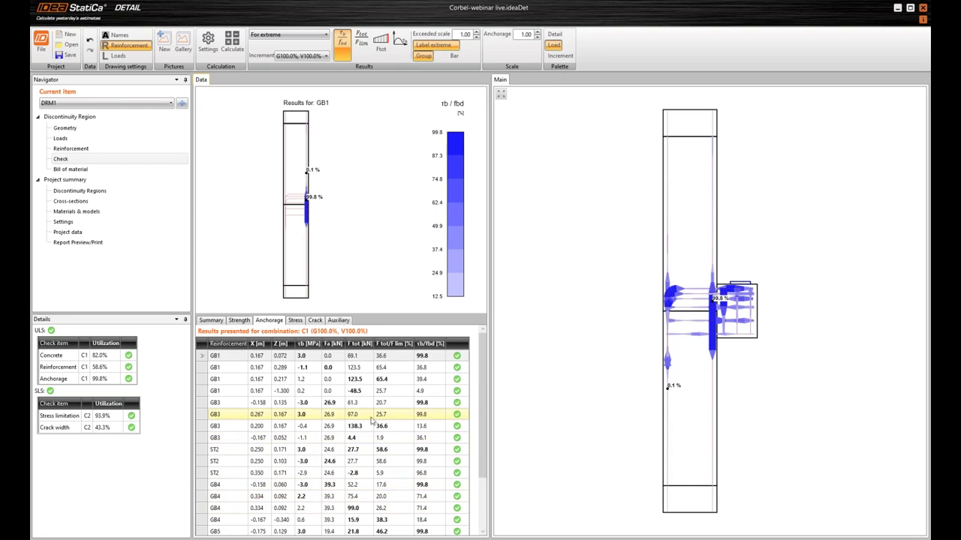
scroll(722, 300, "up", 2)
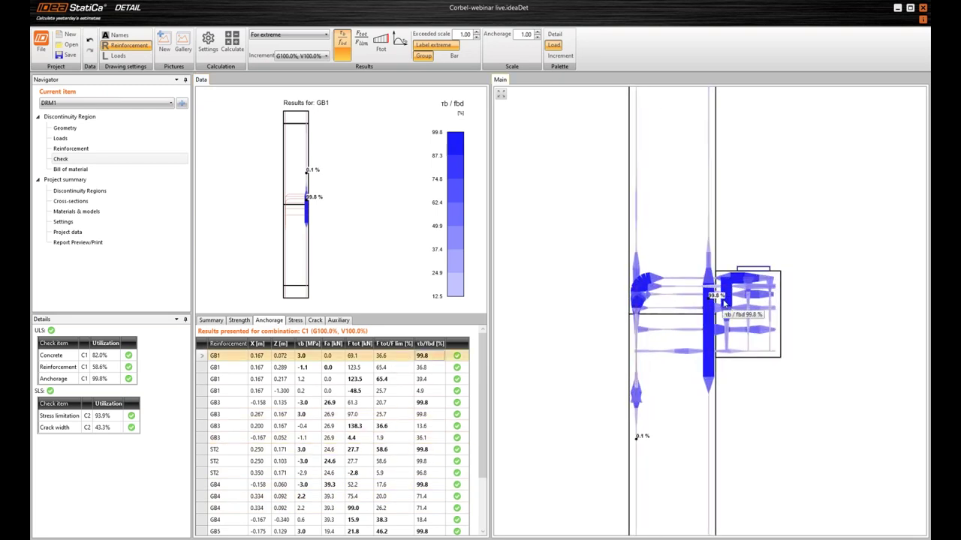
scroll(722, 303, "up", 3)
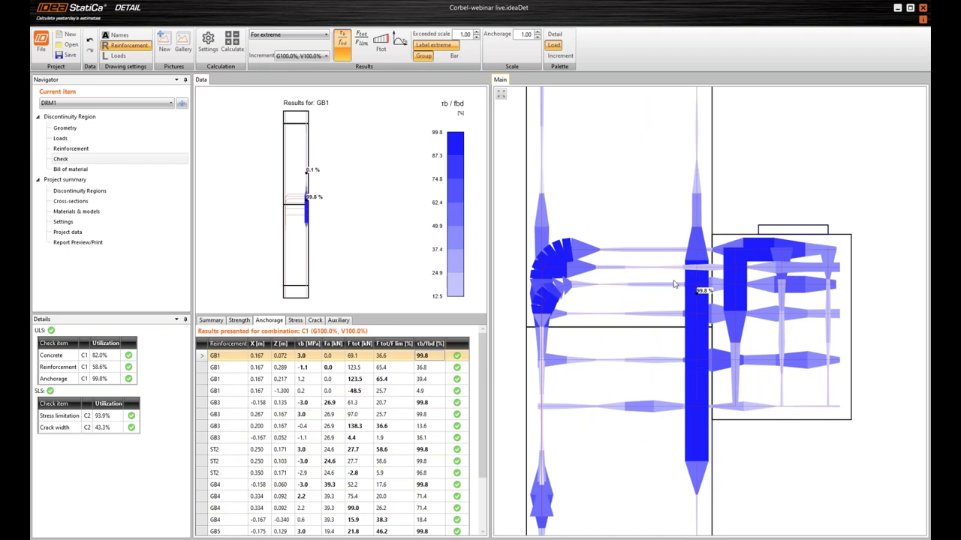
left_click(437, 403)
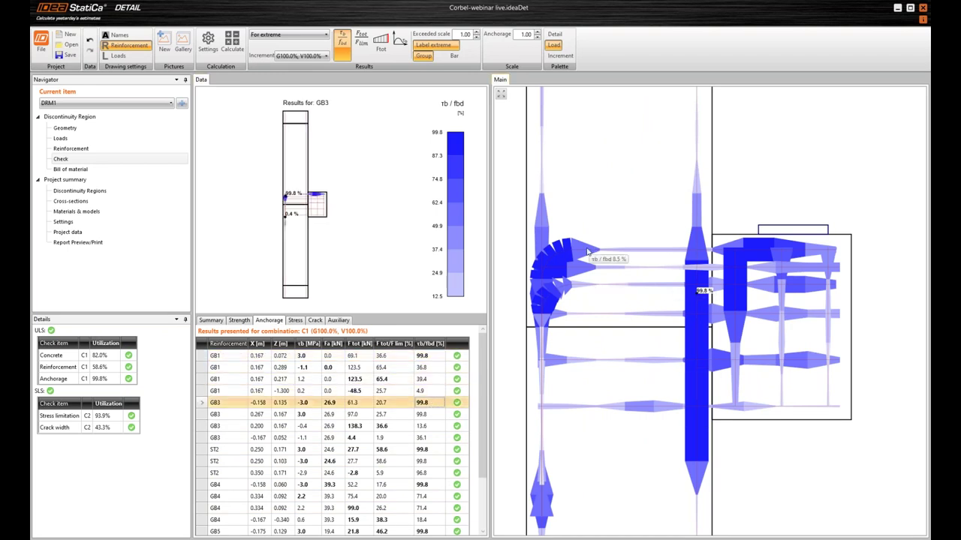
mouse_move(551, 261)
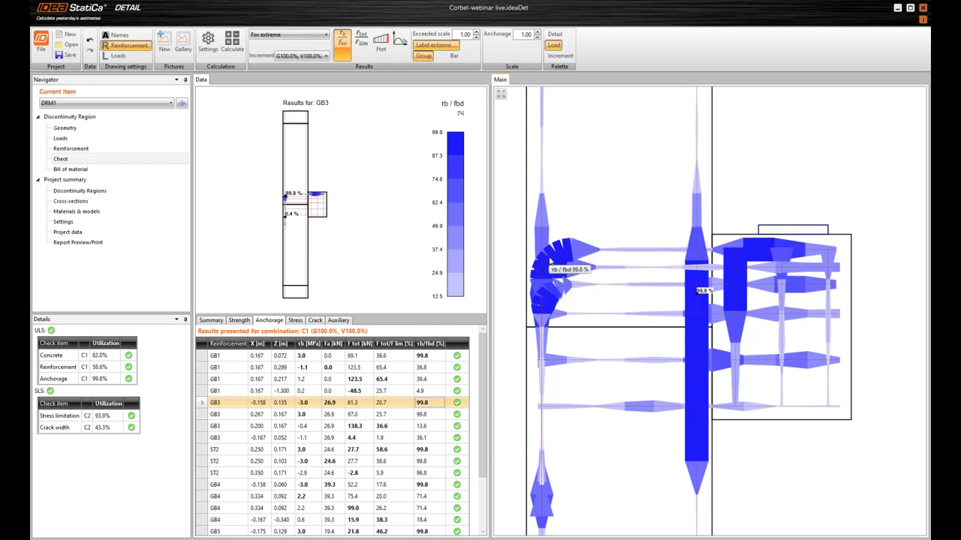
Display the bond stress τb along the reinforcement and examine it at the bar bends and in the corbel
left_click(400, 42)
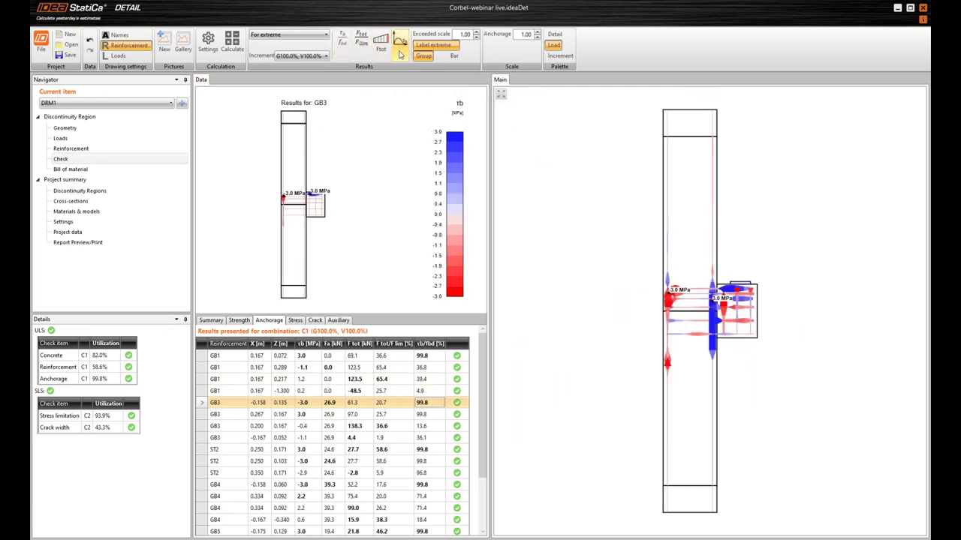
scroll(680, 310, "up", 2)
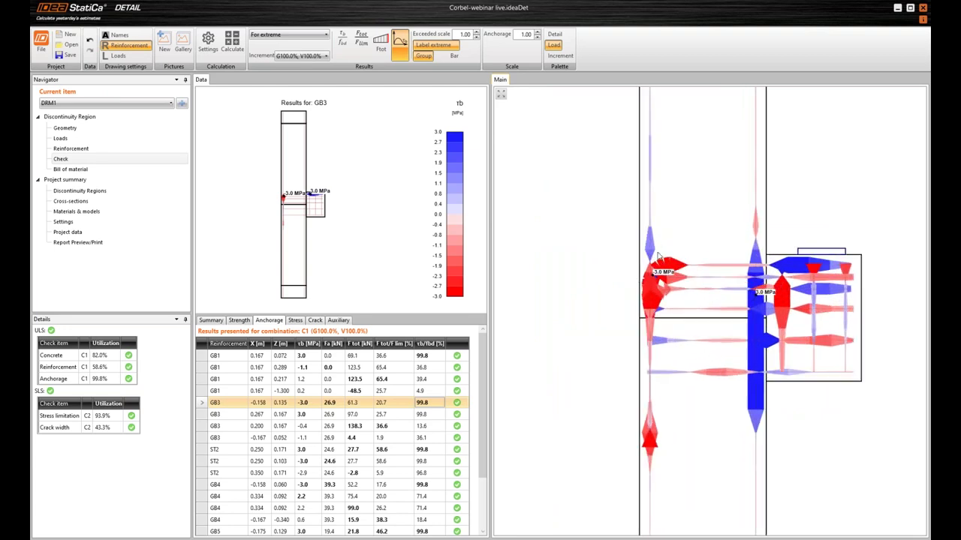
scroll(744, 281, "down", 4)
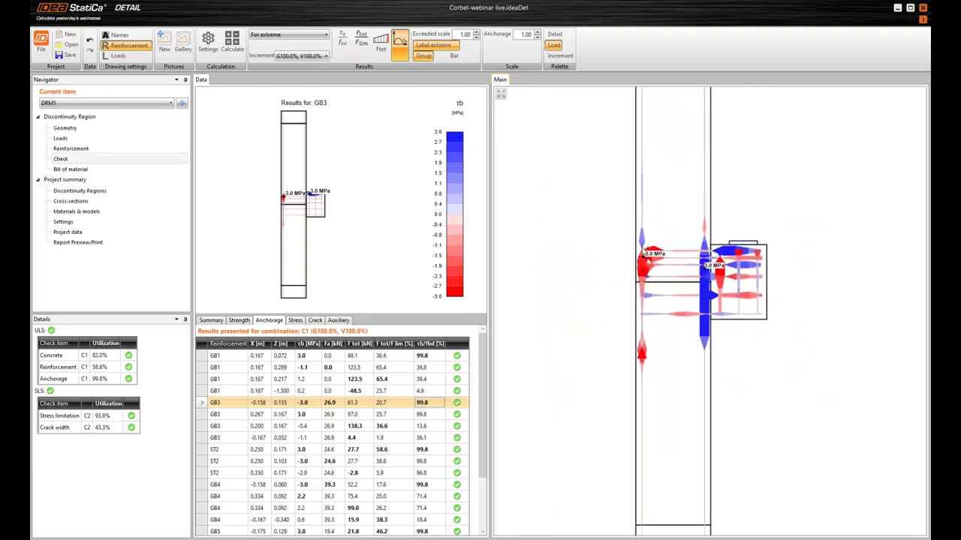
Examine the strength results of the reinforcement, including stresses and strains of the ST2 stirrups
left_click(240, 320)
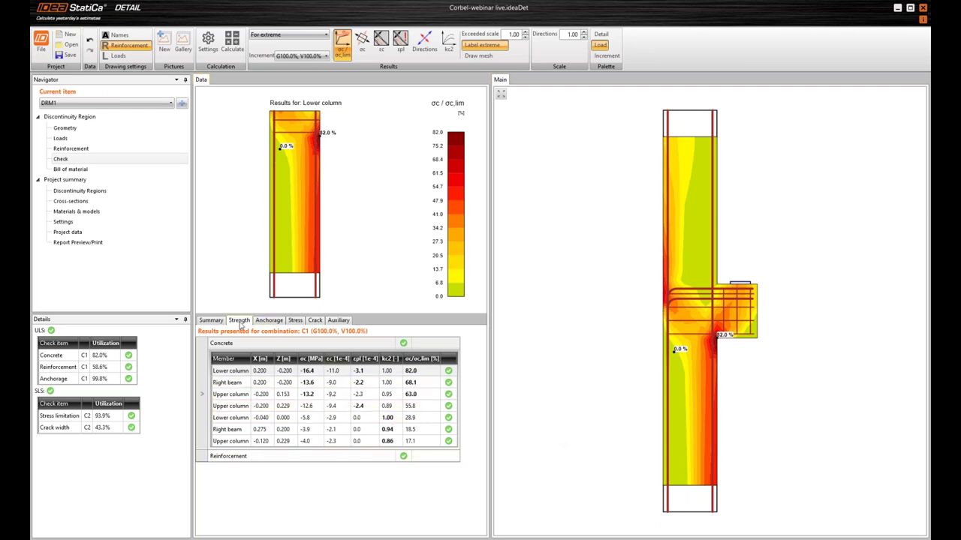
left_click(210, 461)
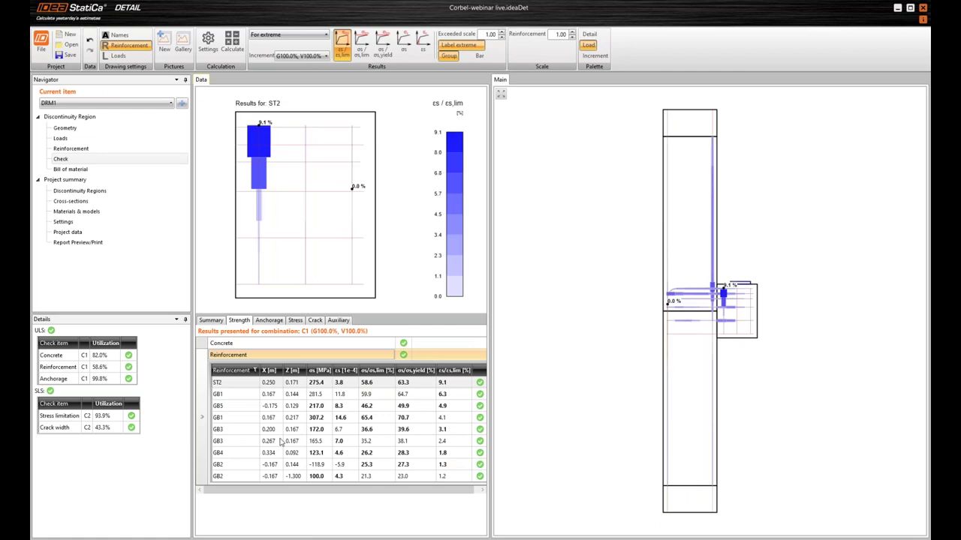
left_click(320, 384)
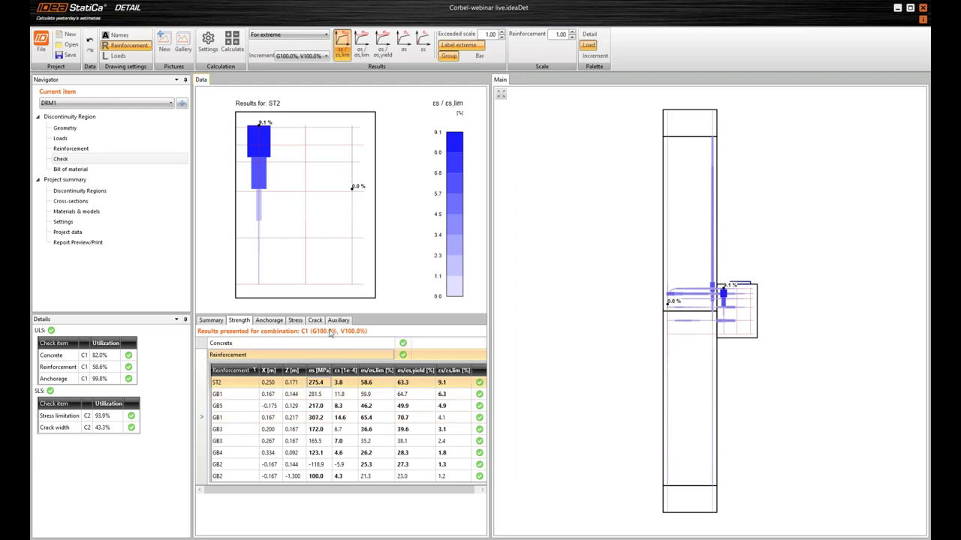
scroll(340, 225, "down", 1)
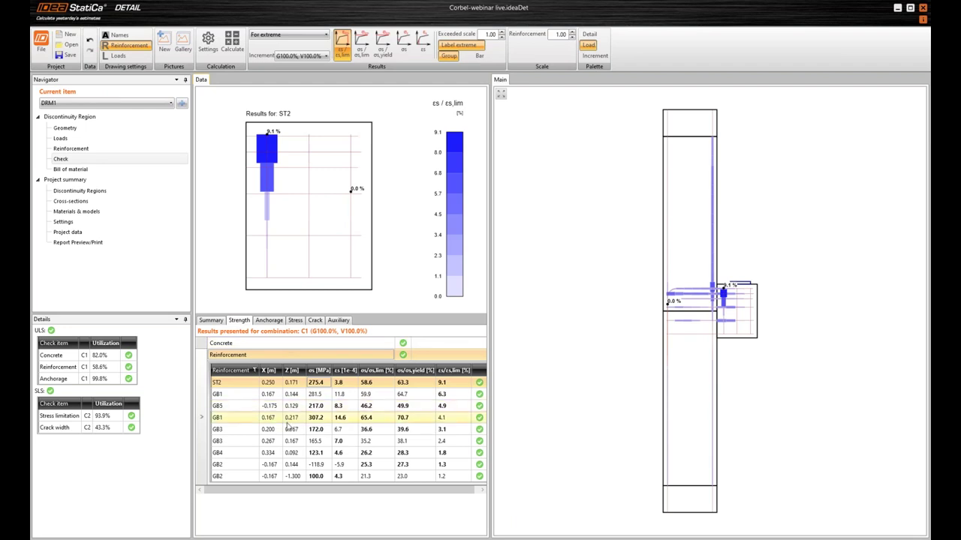
mouse_move(372, 374)
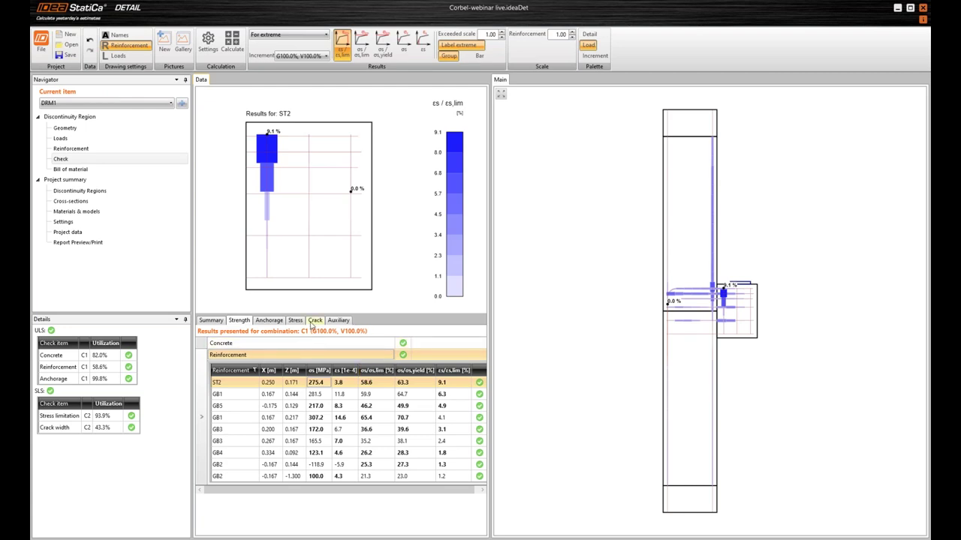
Display the crack width results and examine the cracks in the corbel joint and along the whole column
left_click(315, 322)
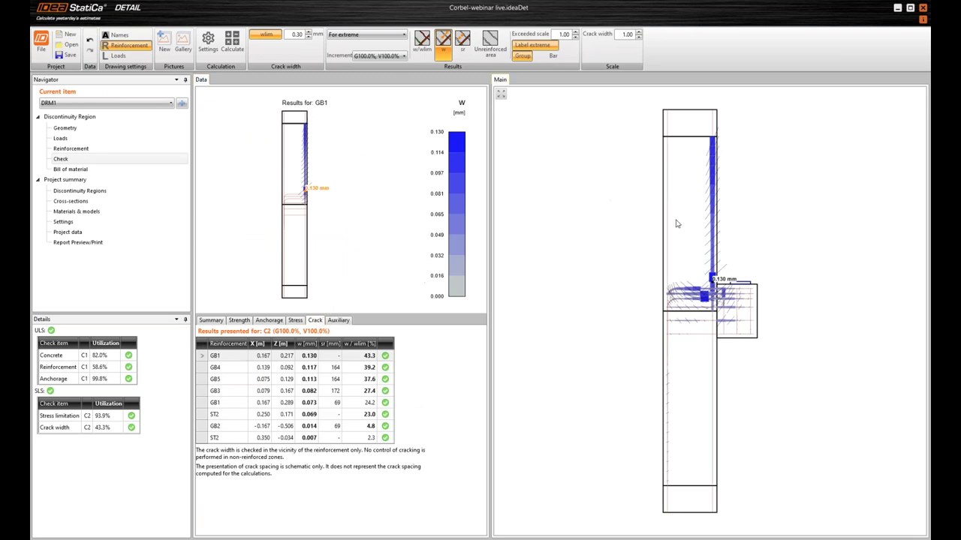
scroll(694, 240, "up", 2)
scroll(695, 208, "up", 2)
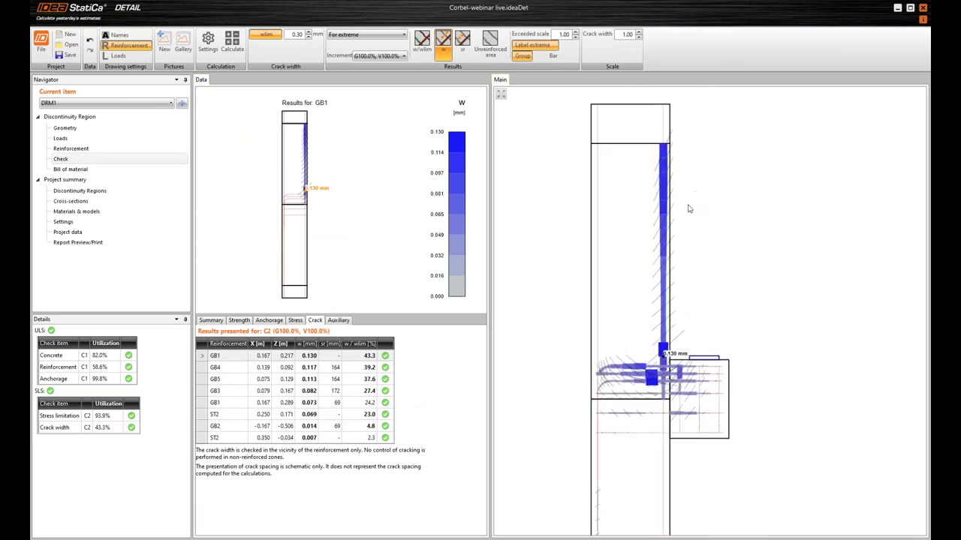
scroll(674, 364, "up", 1)
scroll(674, 364, "up", 1)
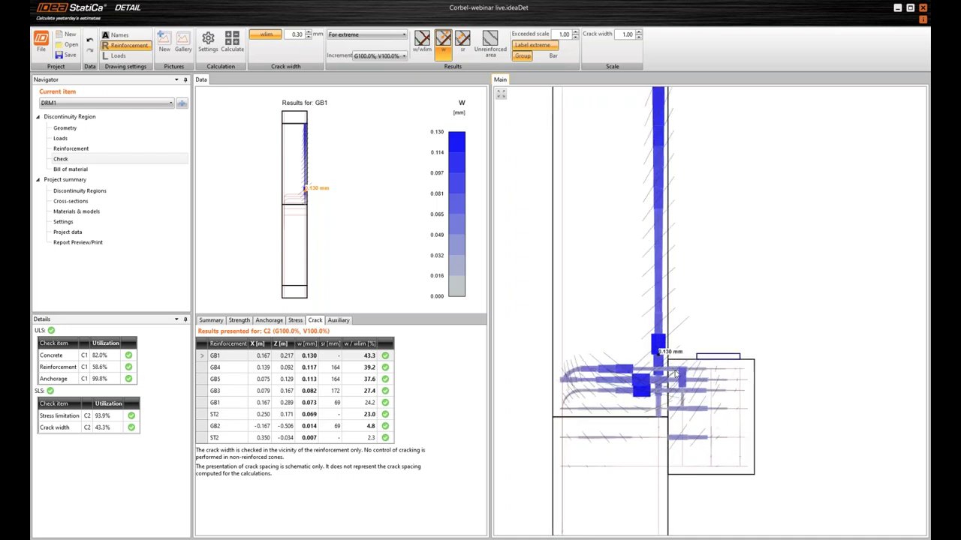
scroll(674, 364, "down", 3)
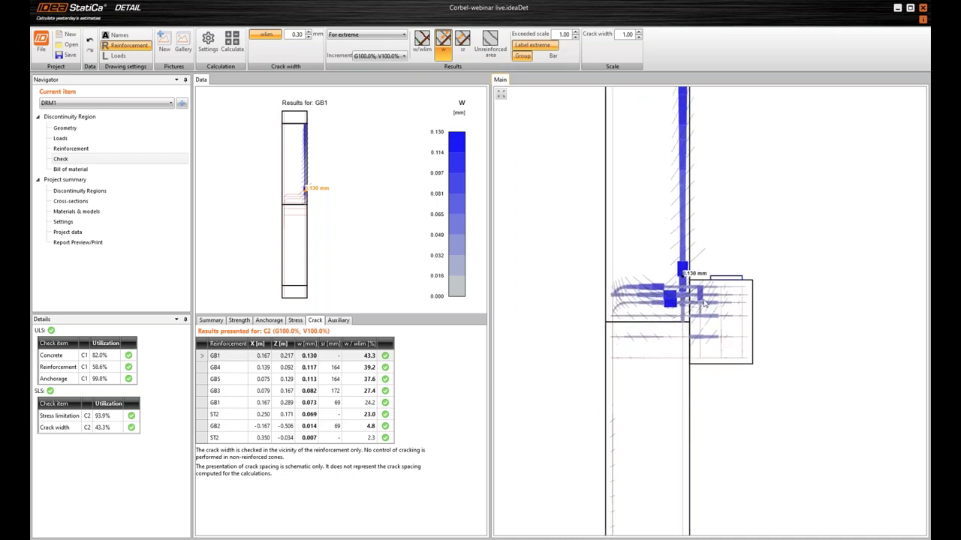
scroll(683, 313, "up", 1)
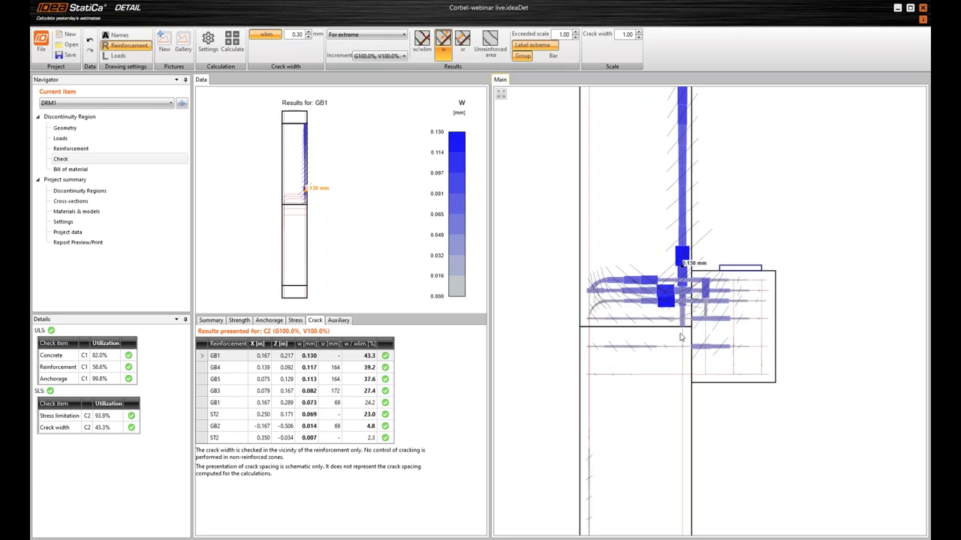
mouse_move(734, 304)
scroll(673, 226, "up", 1)
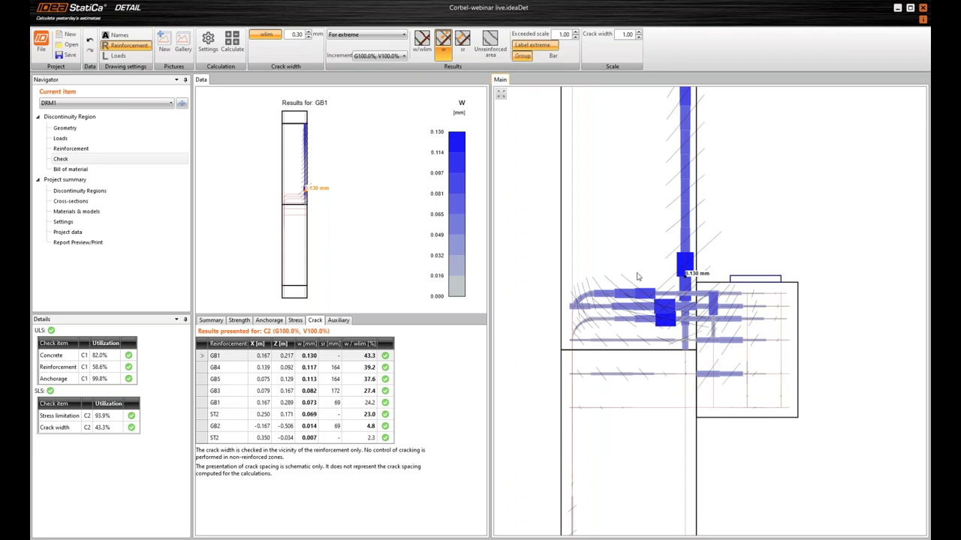
scroll(722, 281, "down", 4)
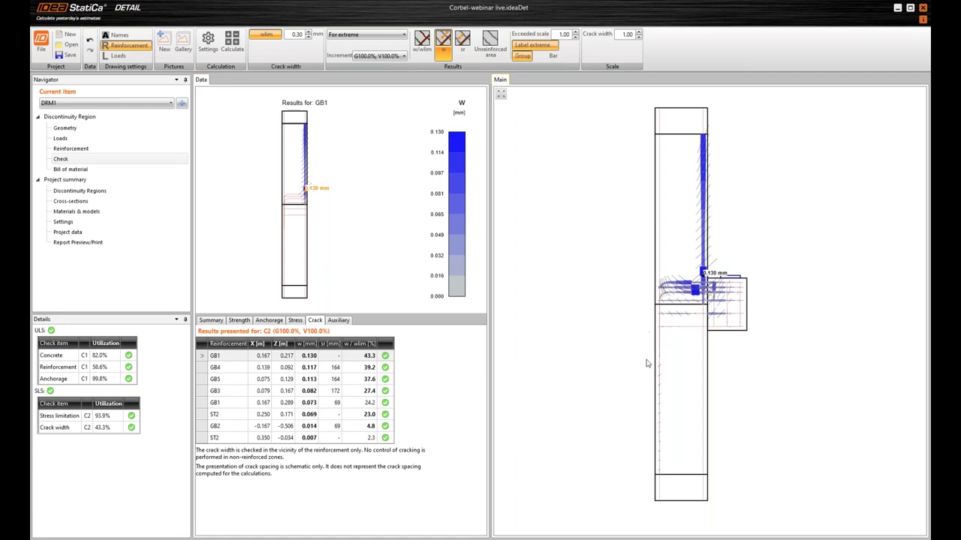
scroll(604, 315, "down", 1)
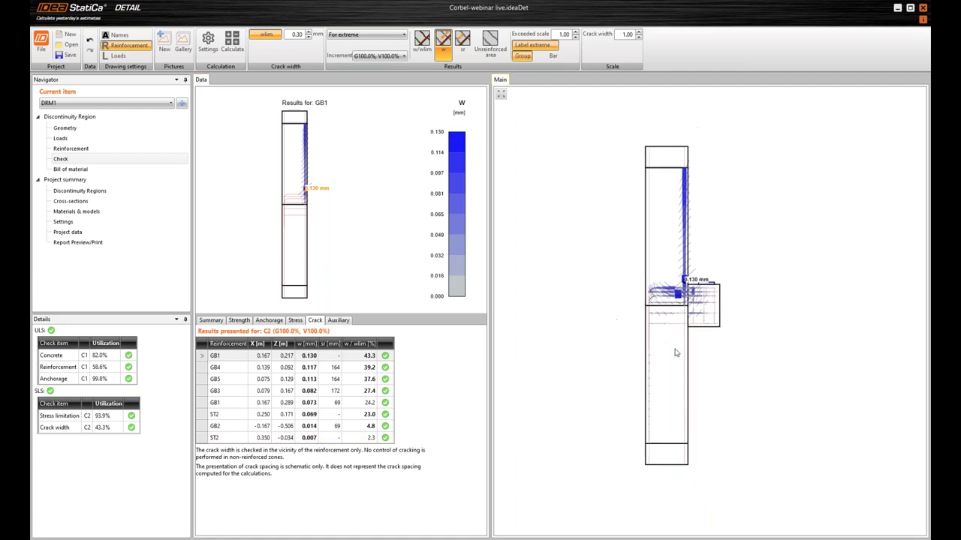
middle_click_drag(675, 353, 650, 328)
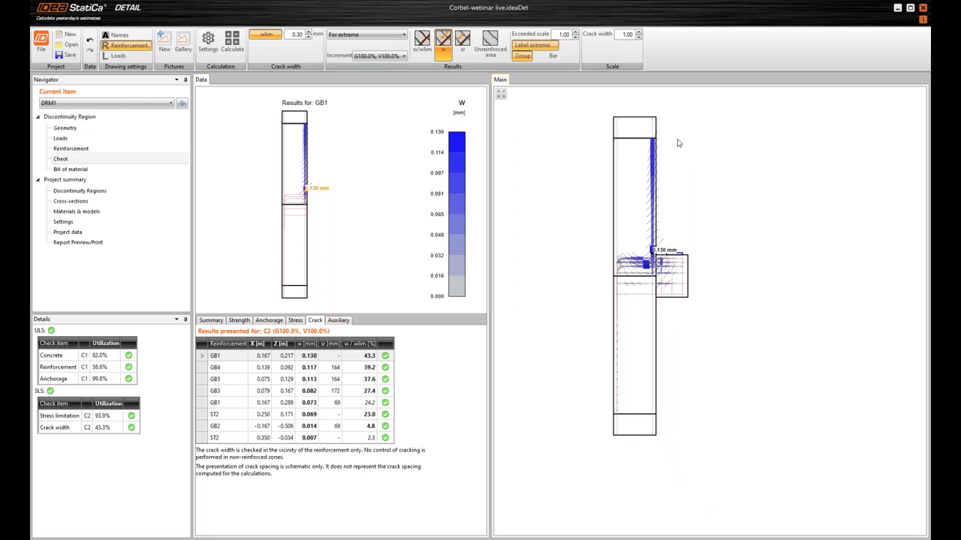
middle_click_drag(702, 206, 718, 243)
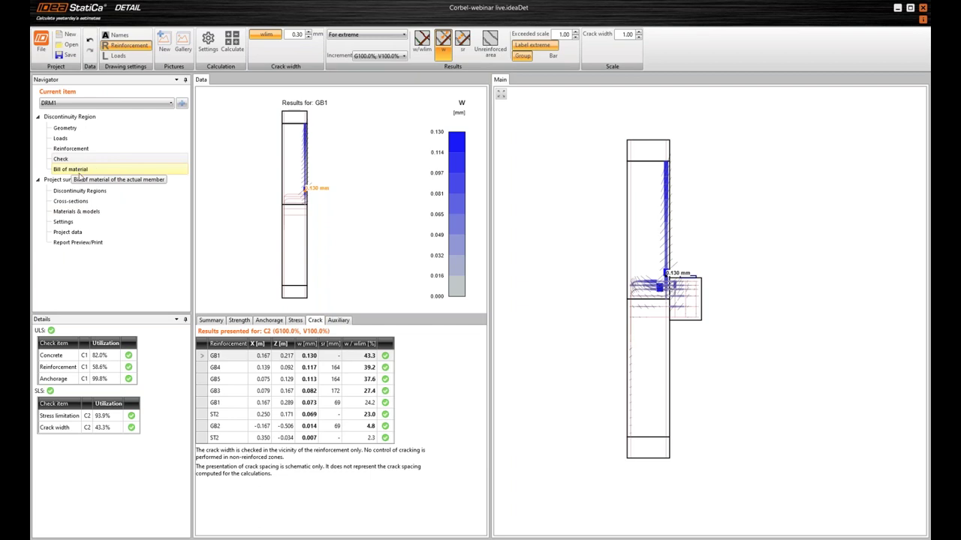
Show the bill of material and enlarge its data area to display the full width of the reinforcement tables
left_click(79, 173)
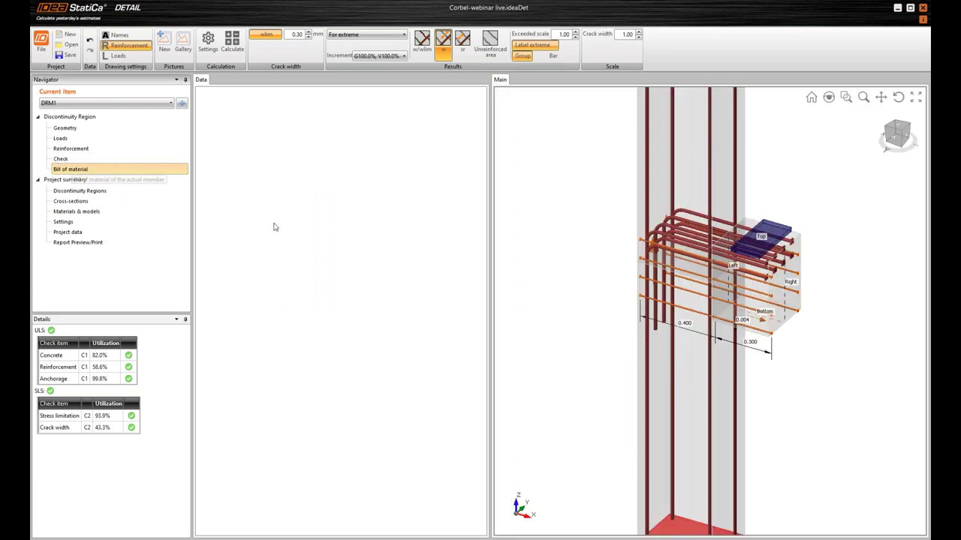
left_click(491, 256)
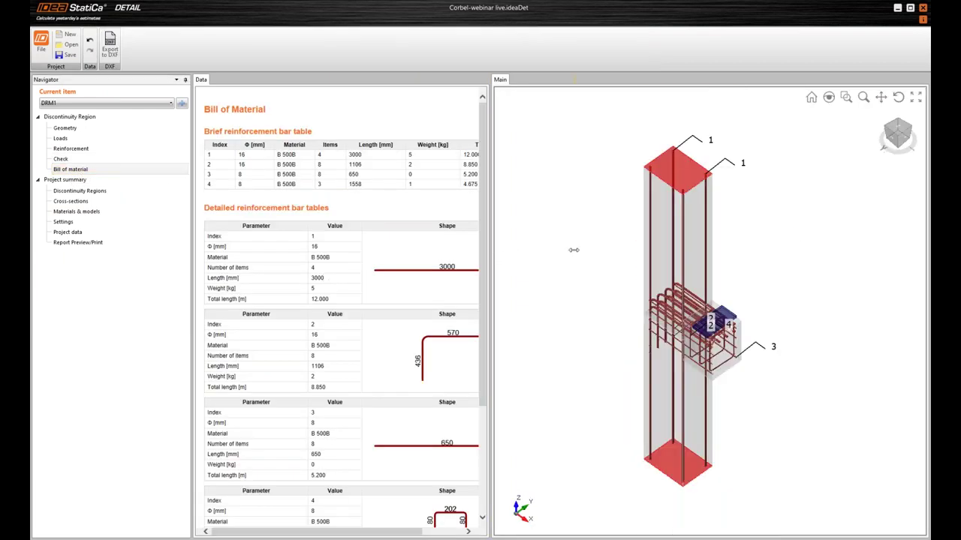
left_click_drag(592, 257, 593, 257)
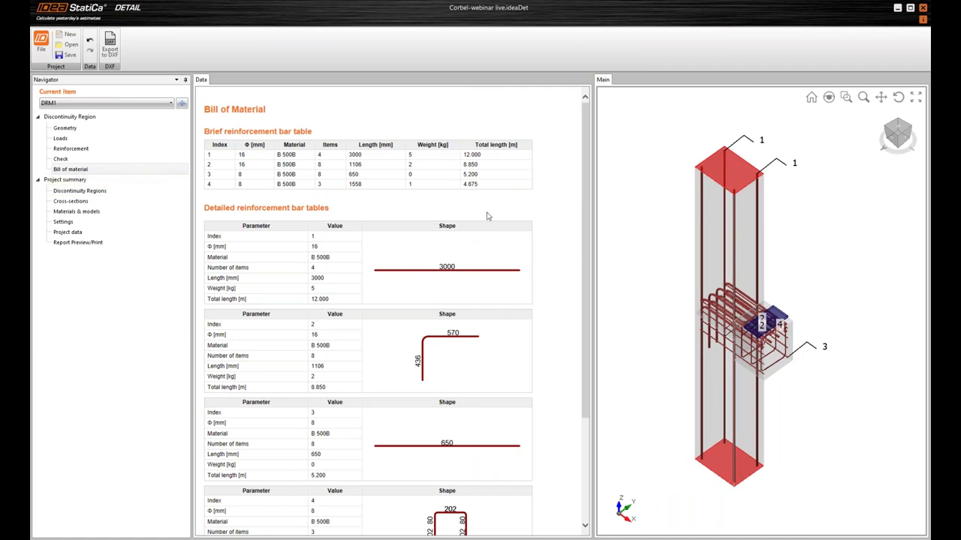
Examine the reinforcement tables in the bill of material and the numbered bars of the column and corbel in the 3D model
scroll(465, 218, "down", 3)
scroll(517, 413, "up", 3)
scroll(773, 316, "up", 5)
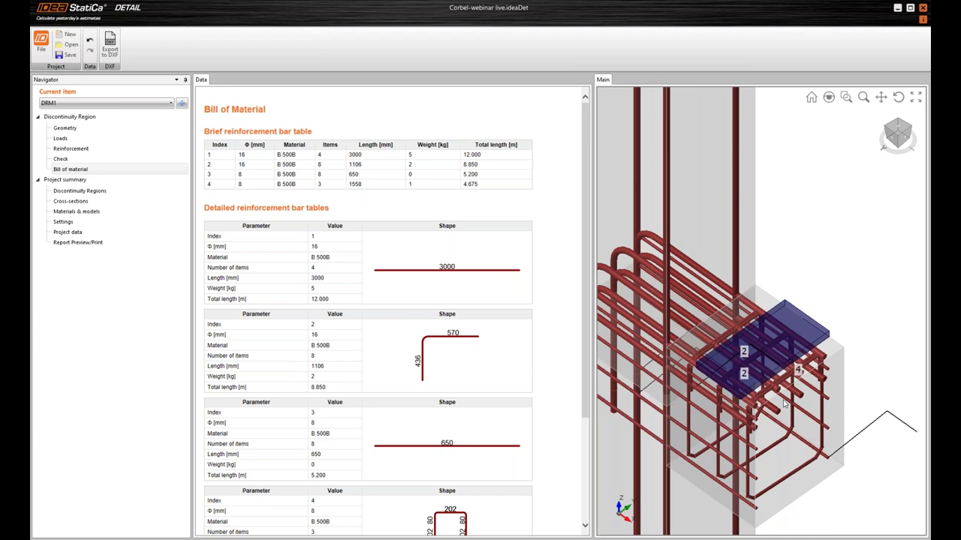
right_click_drag(784, 404, 771, 342)
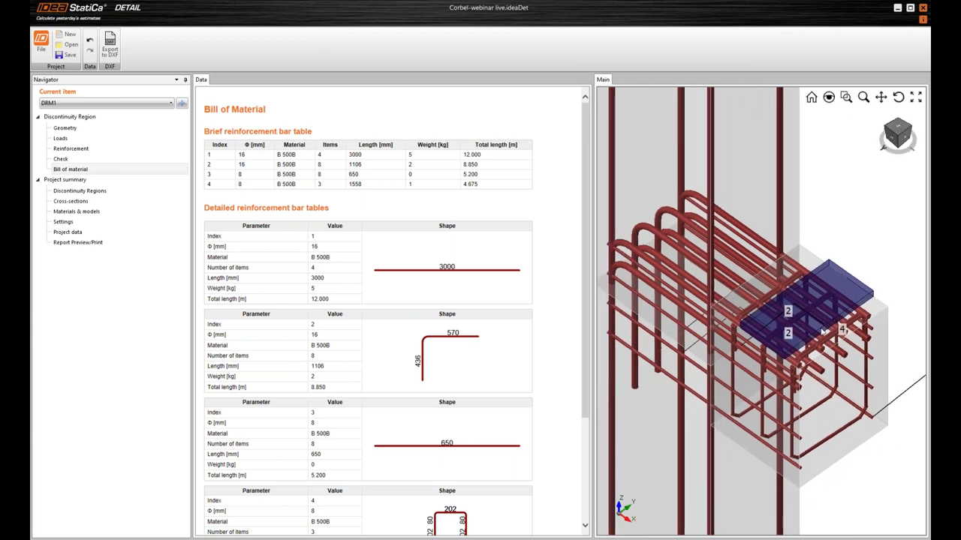
scroll(730, 309, "down", 5)
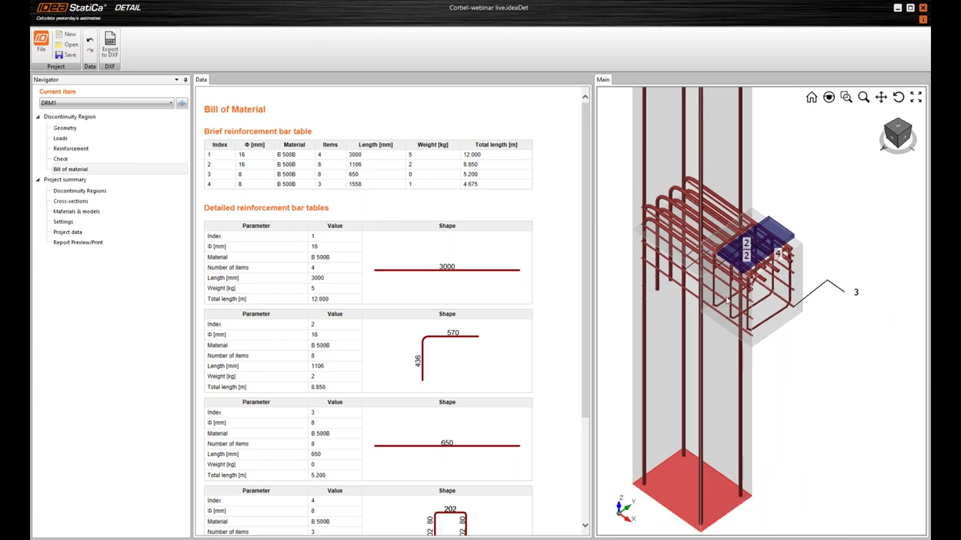
scroll(695, 221, "down", 3)
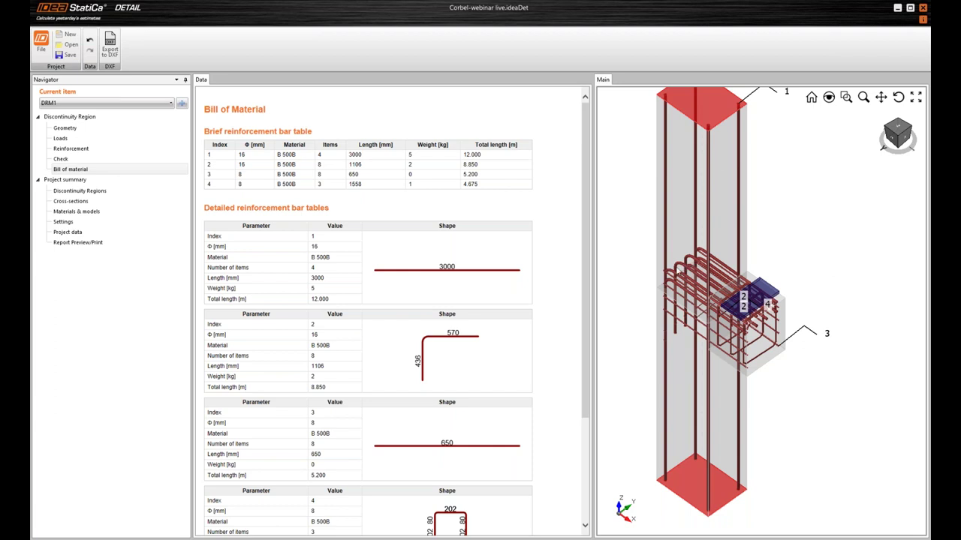
scroll(683, 222, "down", 3)
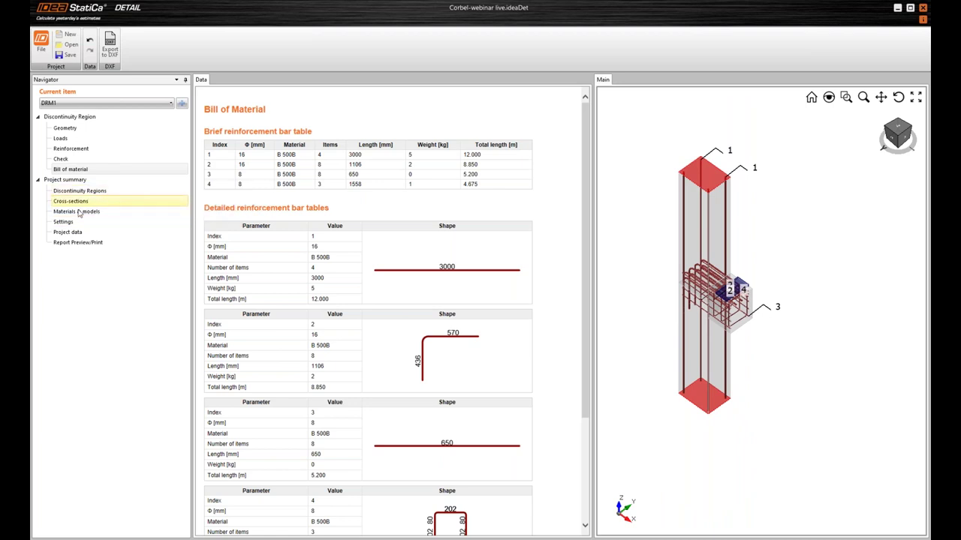
Open the report preview and review its materials, cross-section, geometry, loads, combinations and reinforcement scheme
left_click(67, 244)
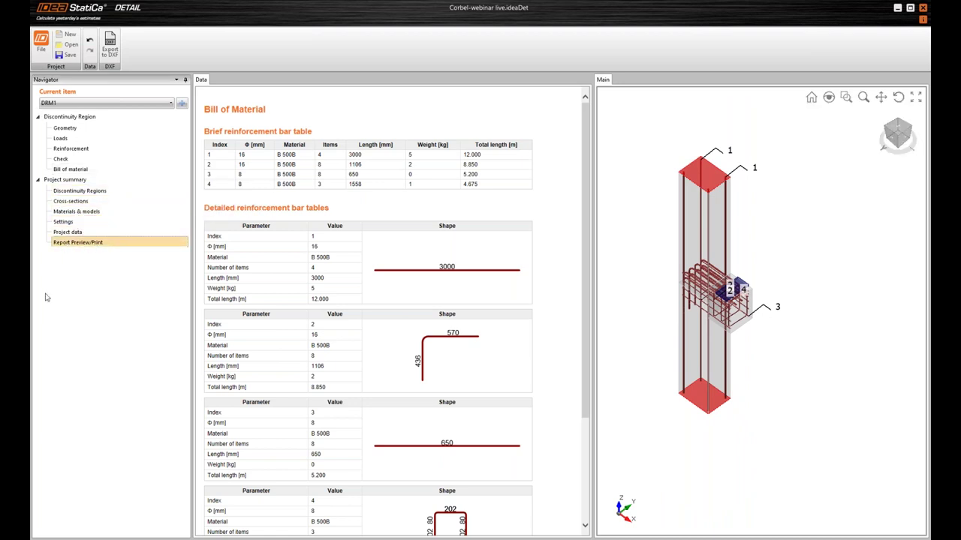
left_click(65, 244)
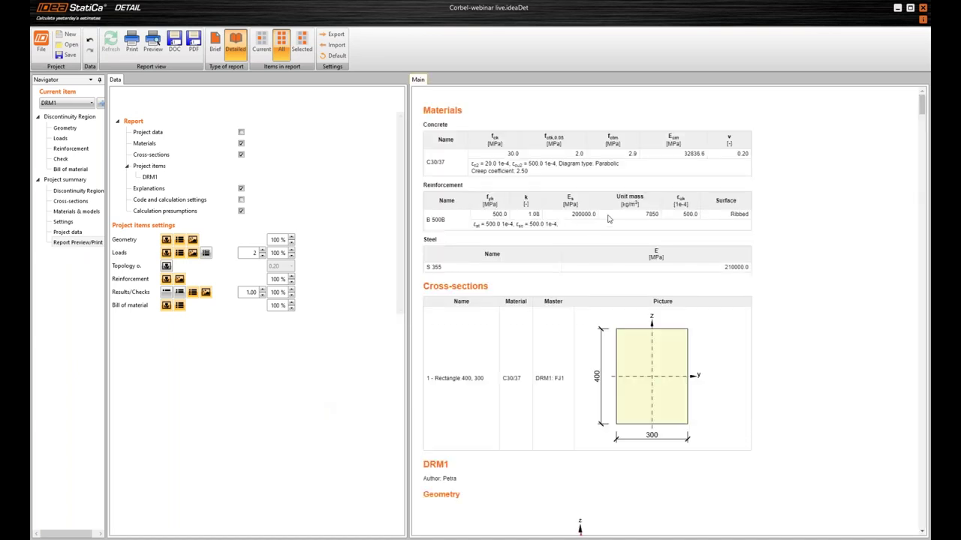
scroll(798, 311, "down", 5)
scroll(557, 201, "down", 1)
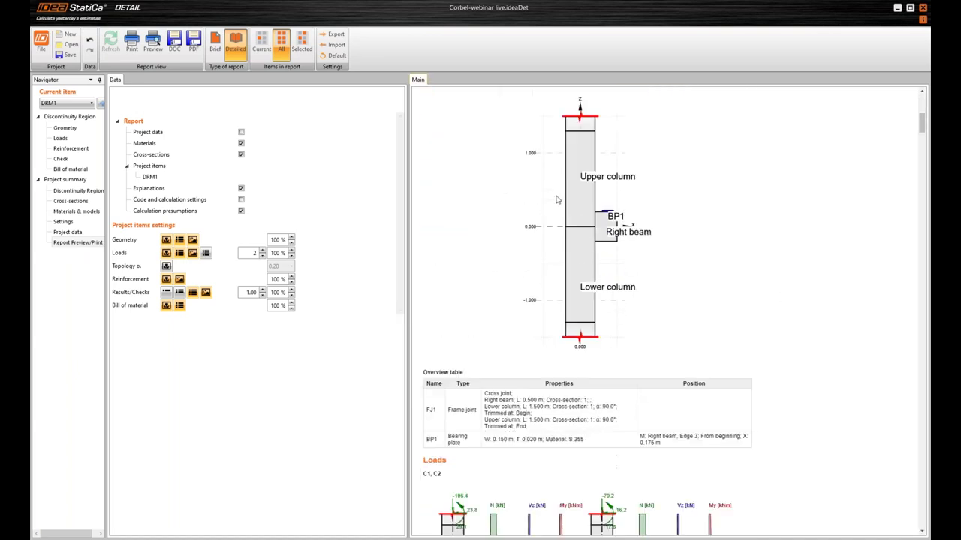
scroll(647, 235, "up", 4)
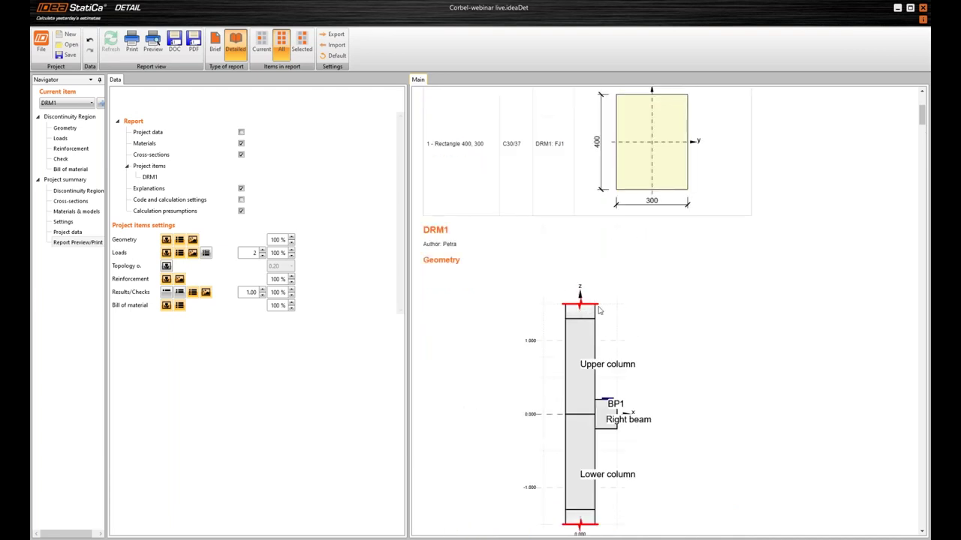
scroll(525, 327, "down", 1)
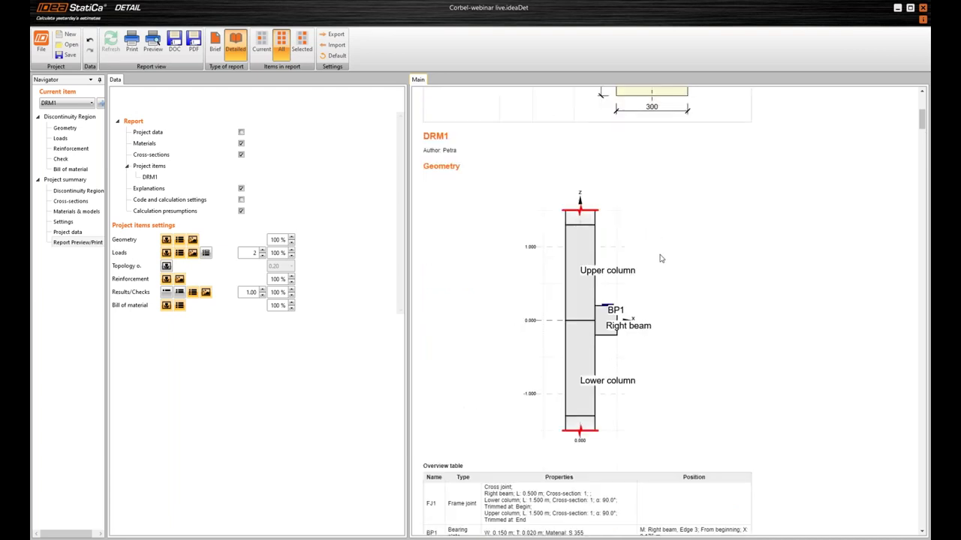
scroll(757, 319, "down", 4)
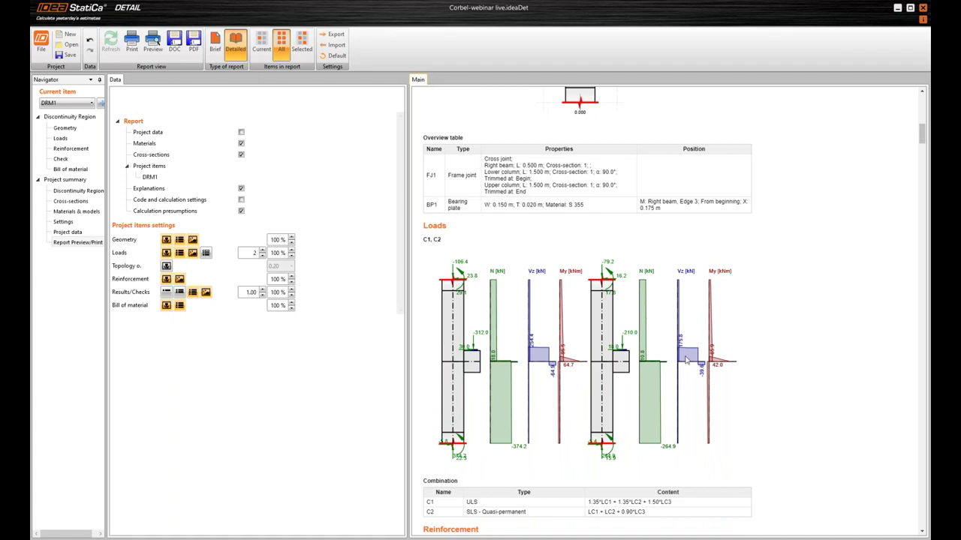
scroll(691, 358, "down", 4)
scroll(715, 304, "down", 4)
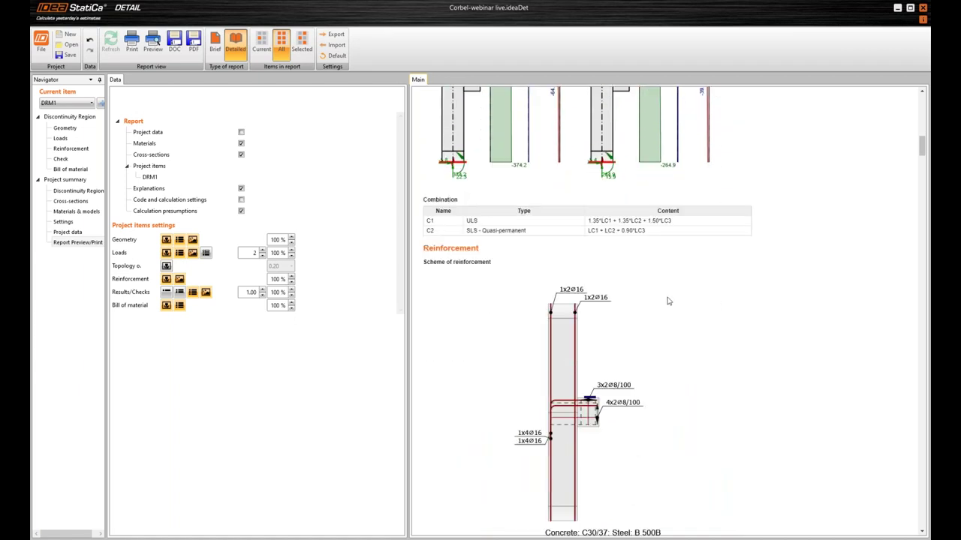
scroll(678, 317, "down", 3)
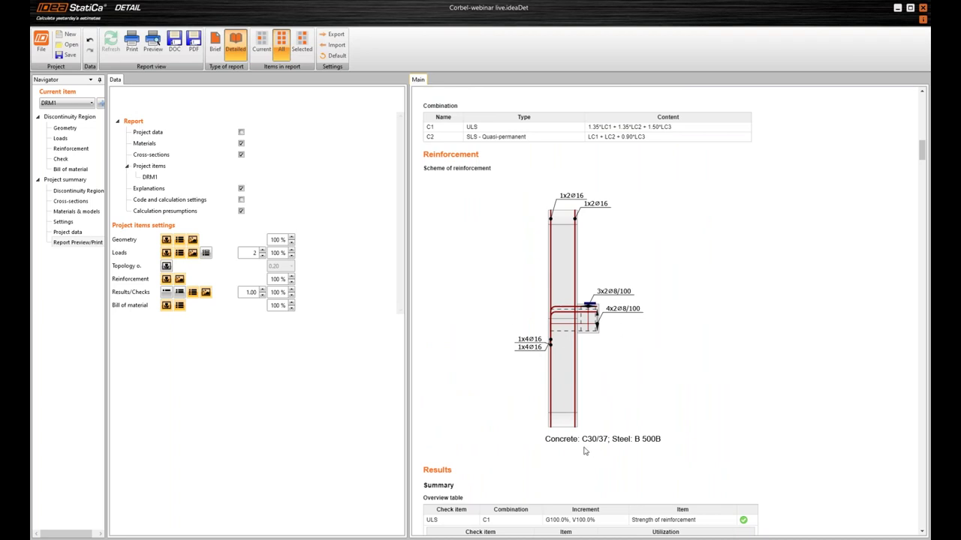
Review the report's check summary, stress flow, and concrete and reinforcement result plots, through to the bill of material section
scroll(673, 271, "down", 1)
scroll(674, 270, "up", 1)
scroll(753, 388, "down", 9)
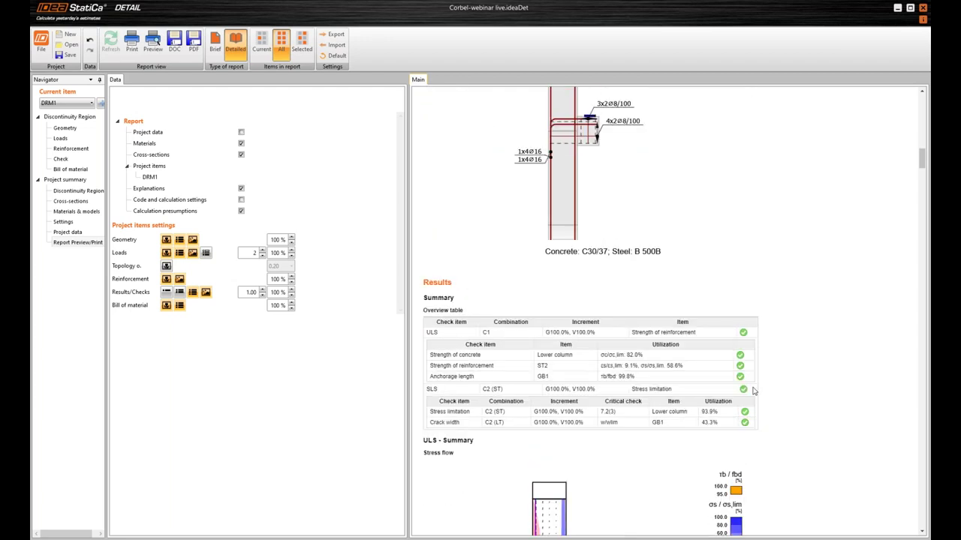
scroll(628, 300, "down", 15)
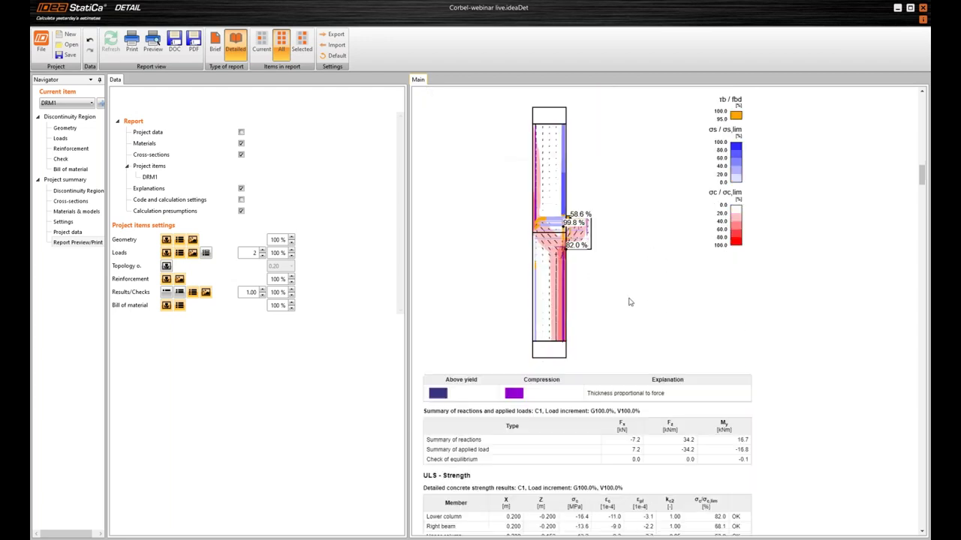
scroll(677, 380, "down", 16)
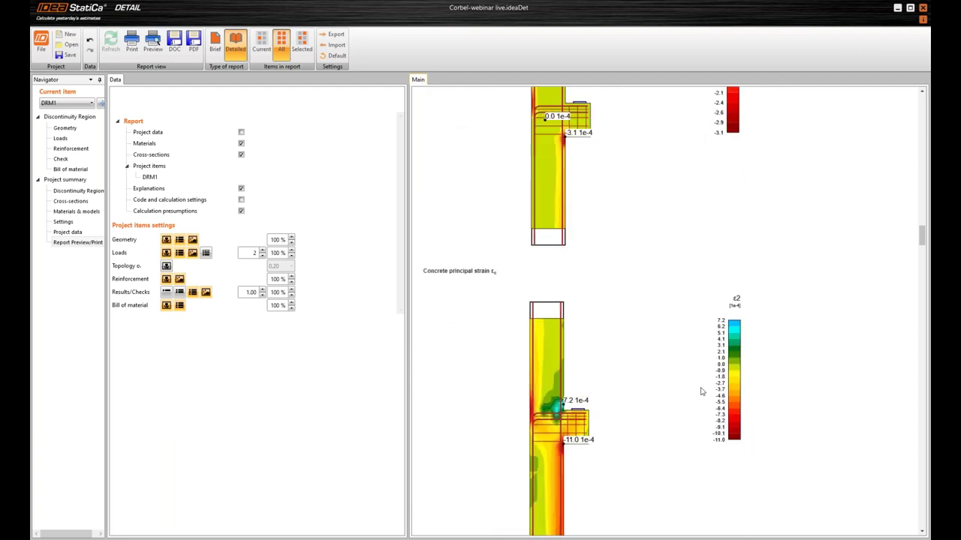
scroll(719, 406, "down", 15)
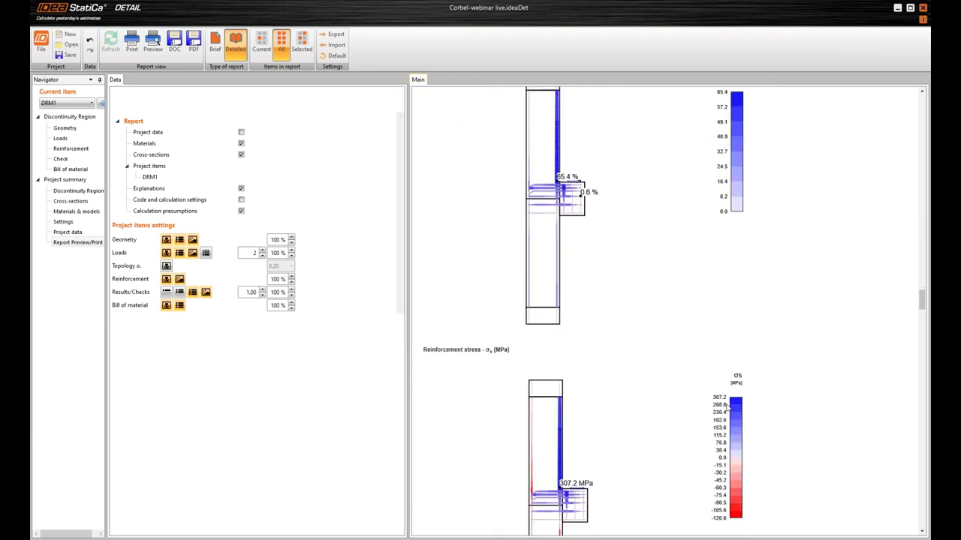
scroll(741, 407, "down", 15)
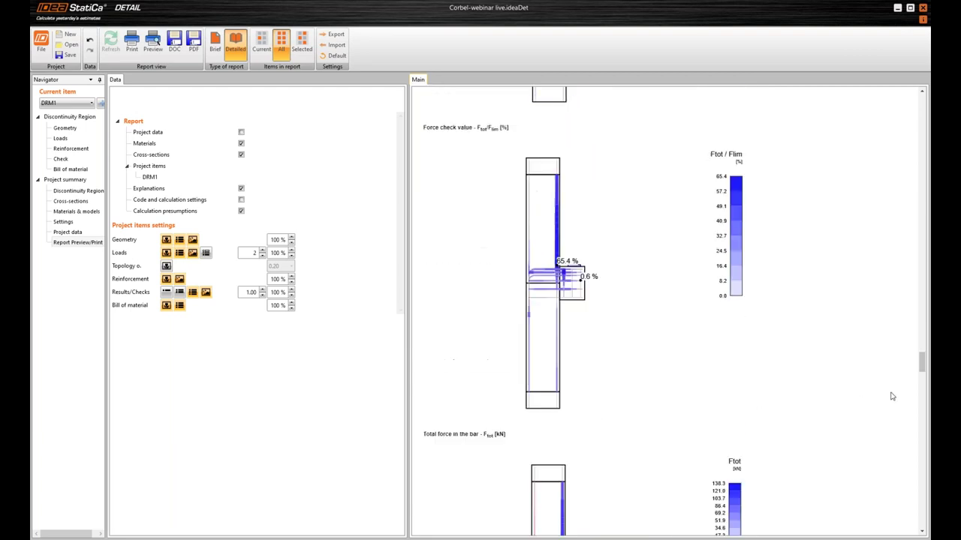
scroll(928, 411, "down", 7)
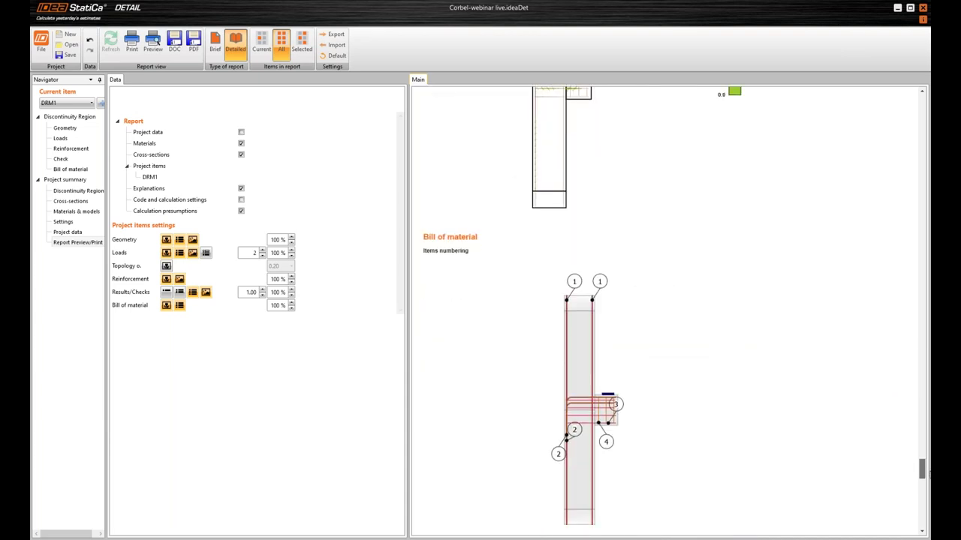